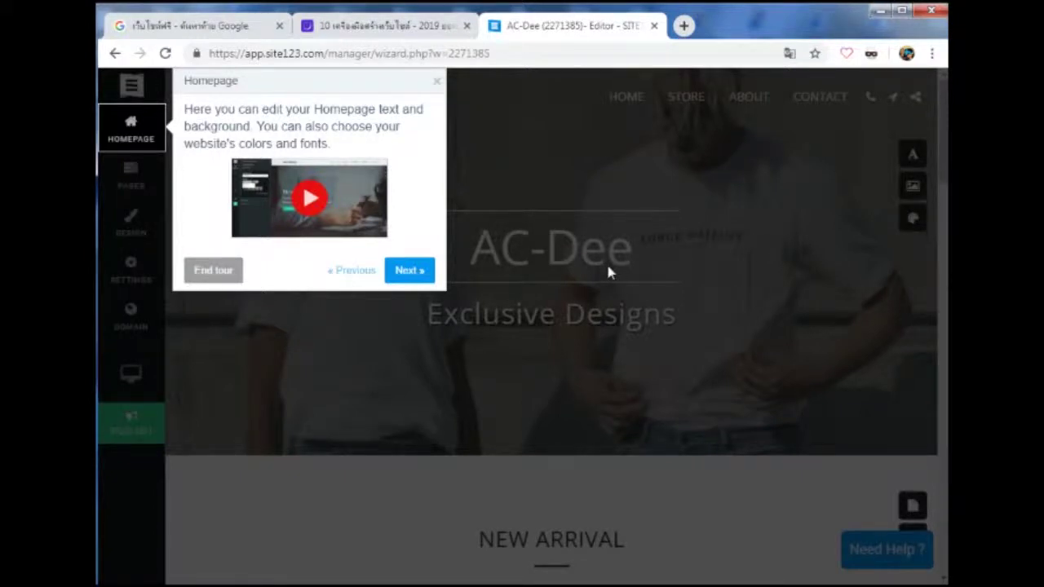
- Advance the introductory tour through Pages and Design to Settings, dismiss the support chat message, and end the tour
click(421, 274)
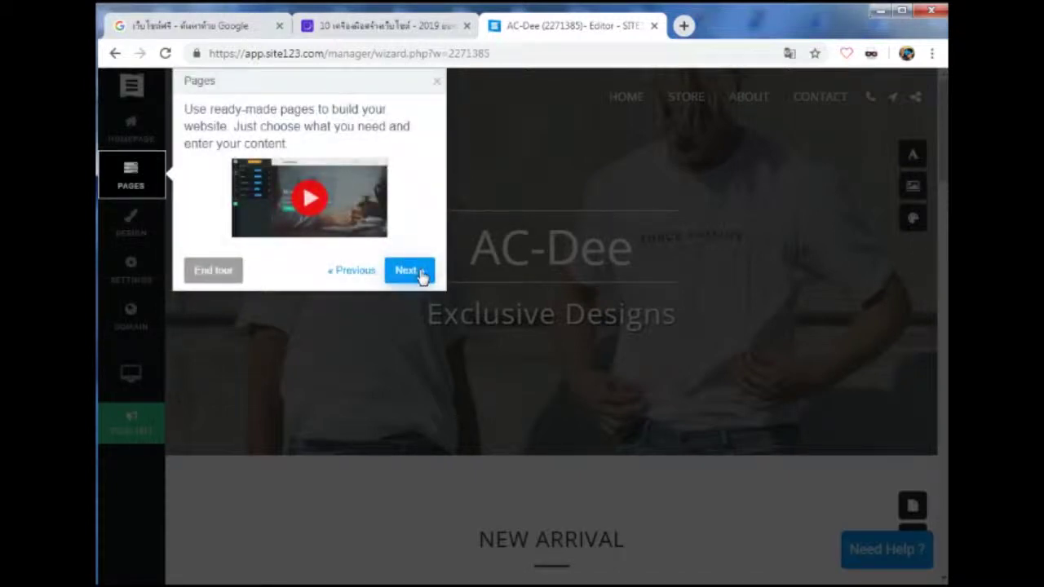
click(421, 276)
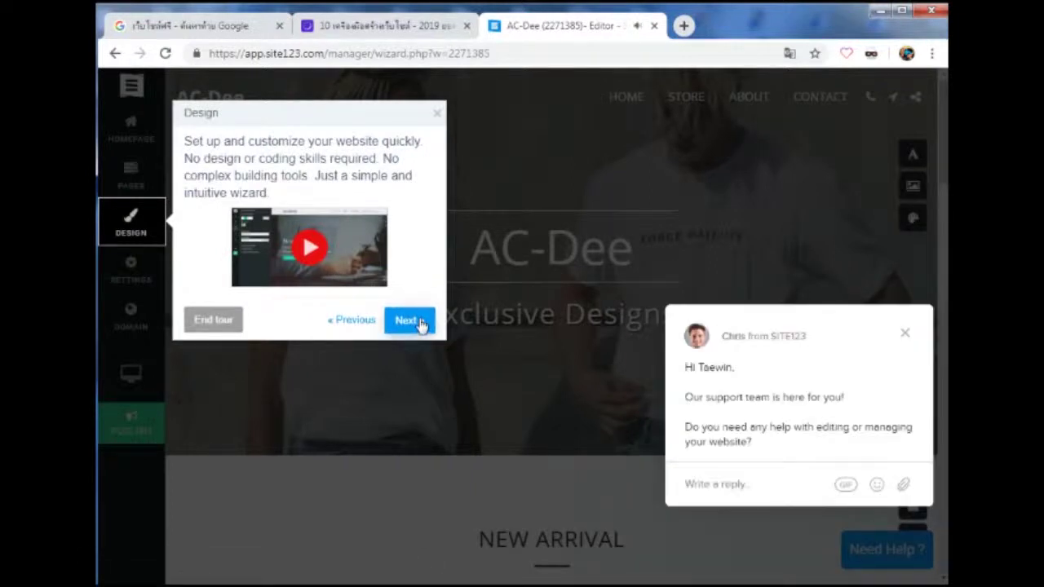
click(421, 323)
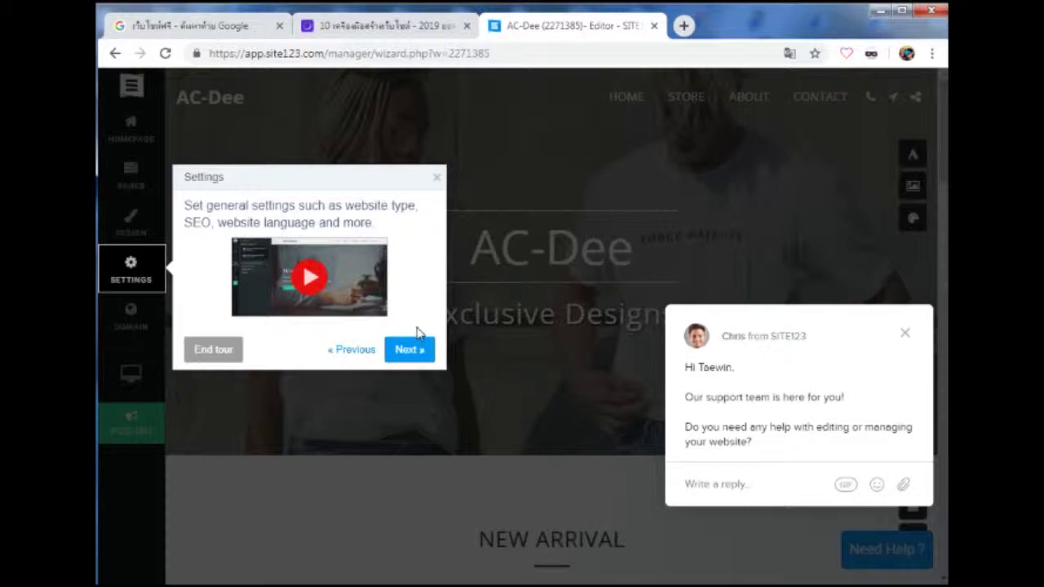
click(905, 337)
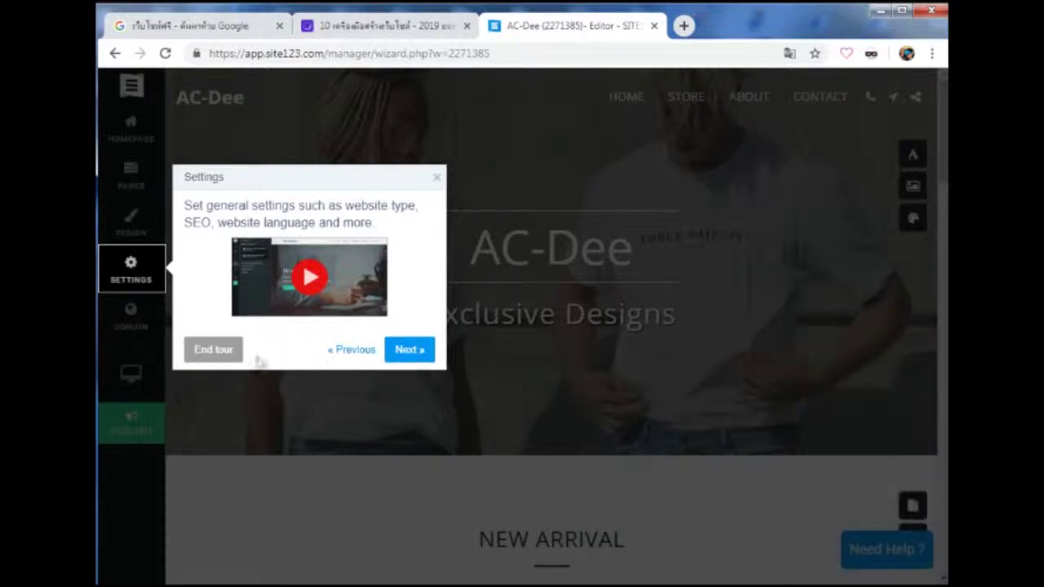
click(213, 350)
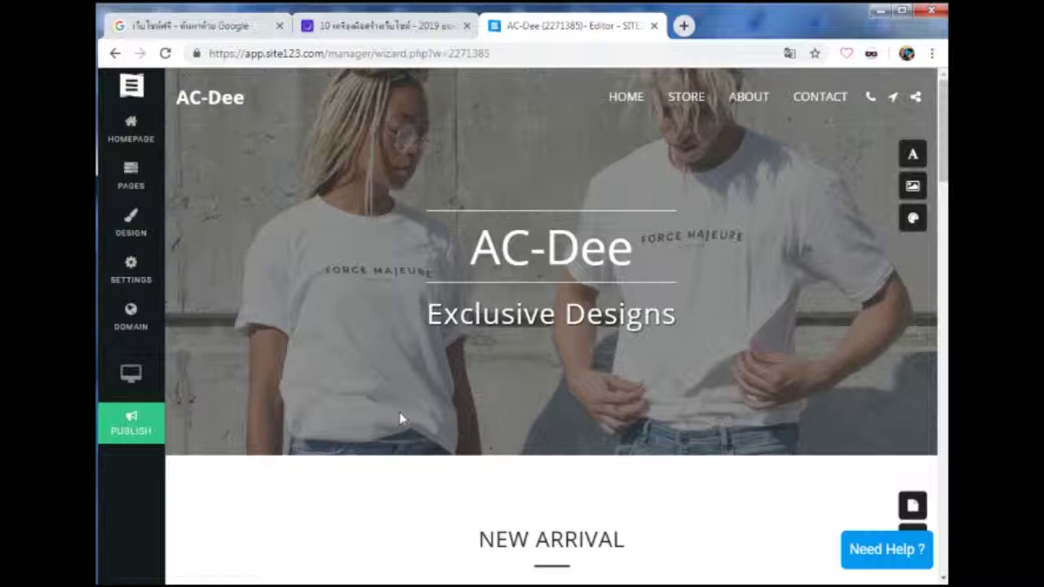
- Replace the homepage's Title 2 text with "ผลิตภัณฑ์เพื่อสุขภาพและความงาม"
click(399, 412)
drag(294, 281, 185, 282)
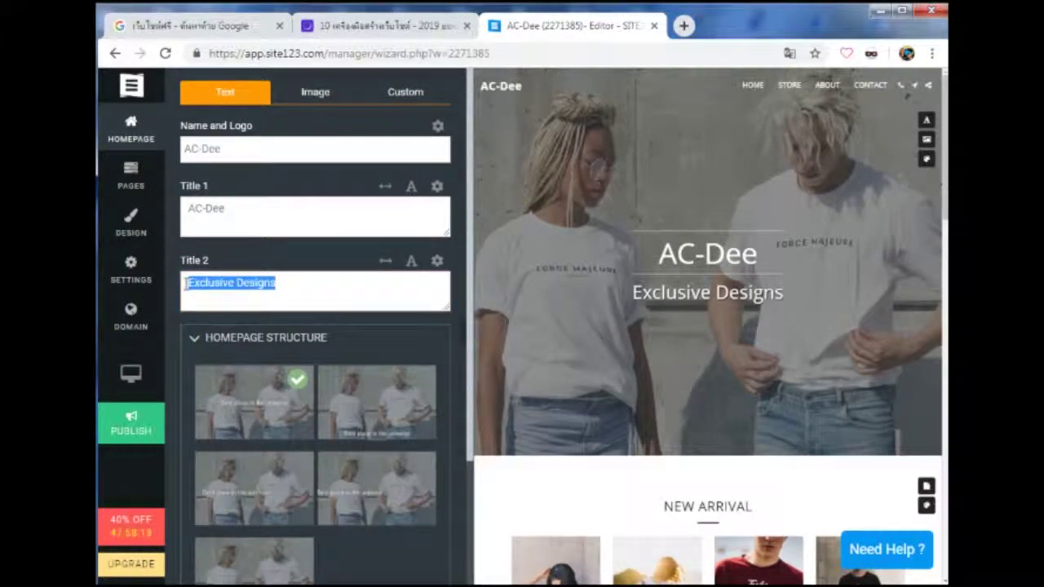
text(ผล)
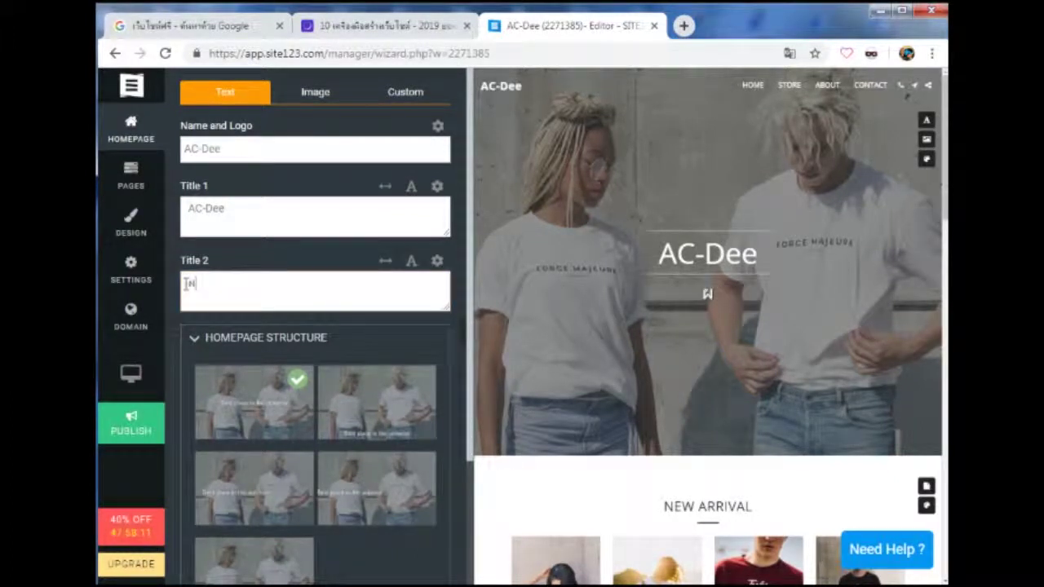
text(ิตภ)
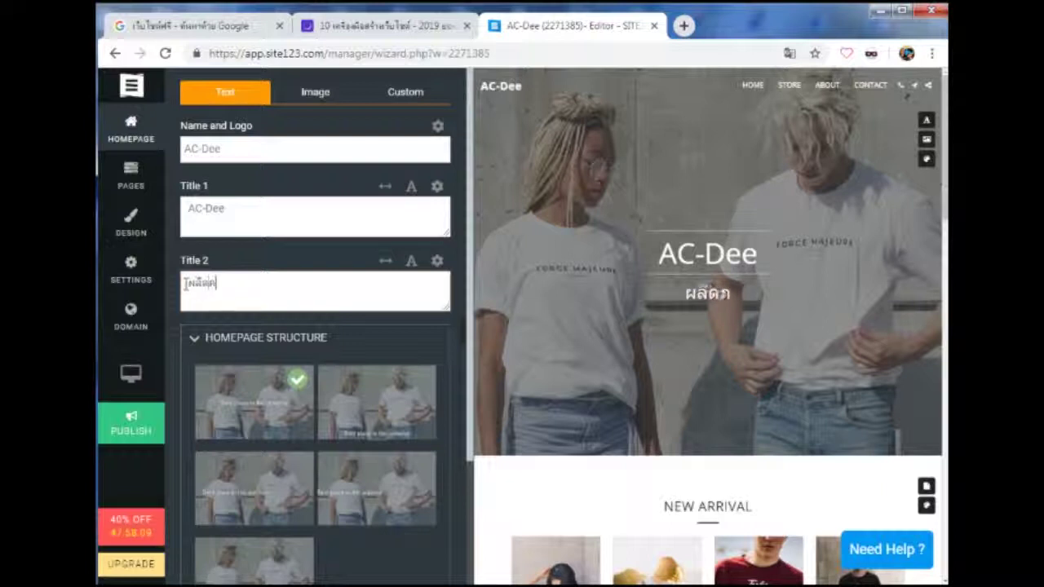
text(ัณฑ์เพื่อสุขภา)
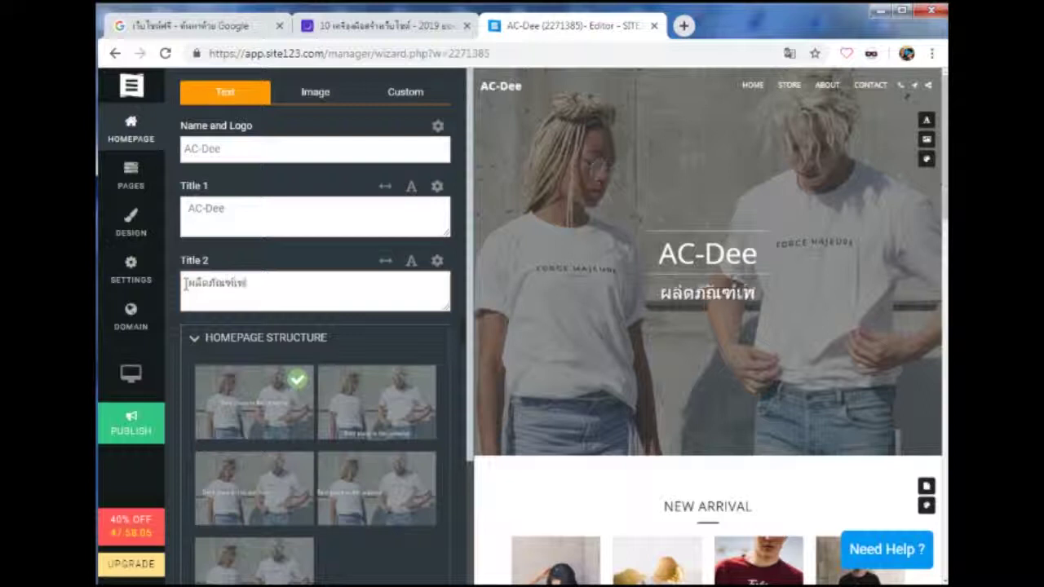
text(พและคว)
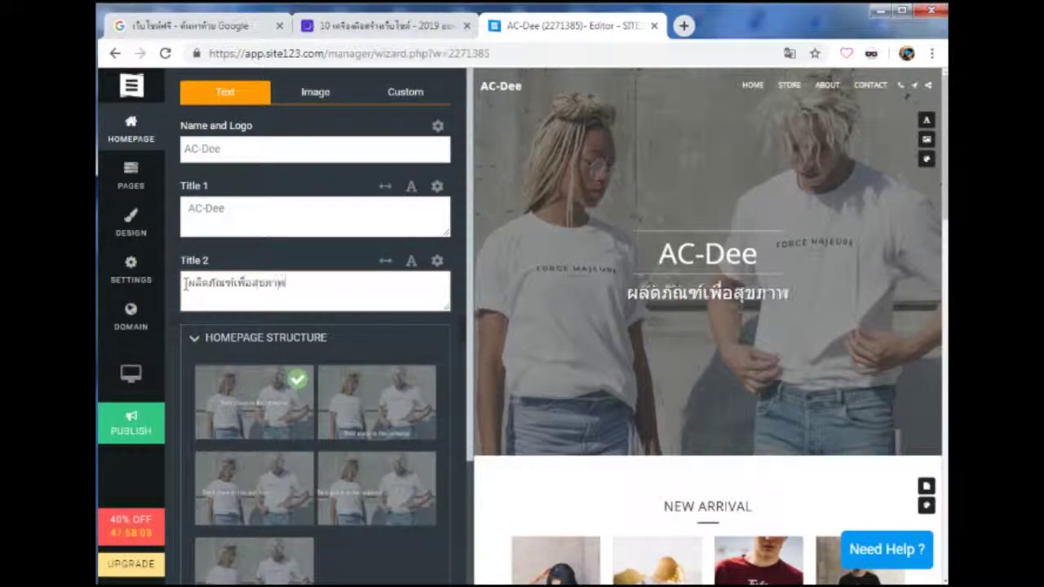
text(ามงาม)
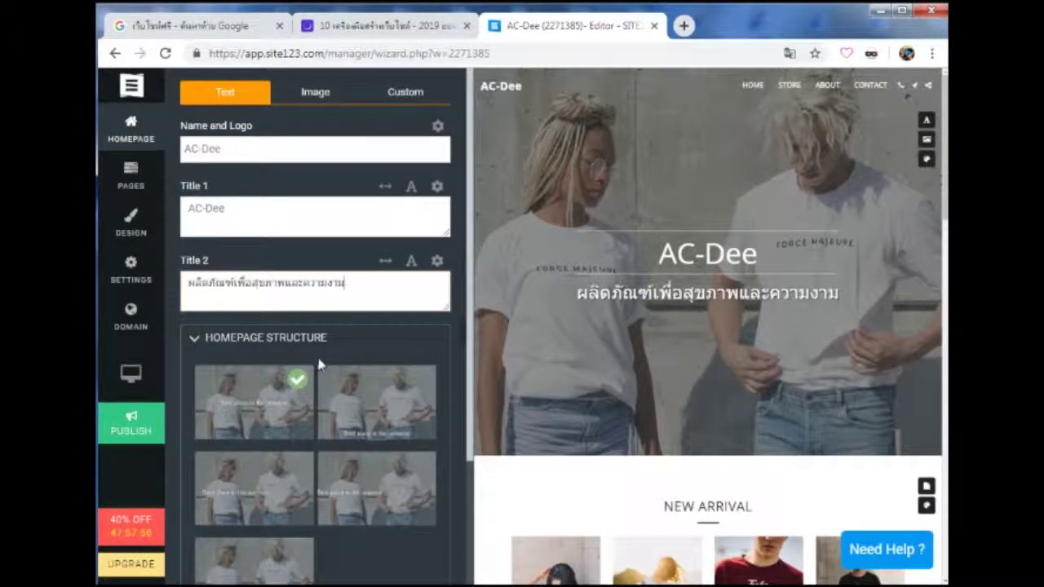
click(302, 215)
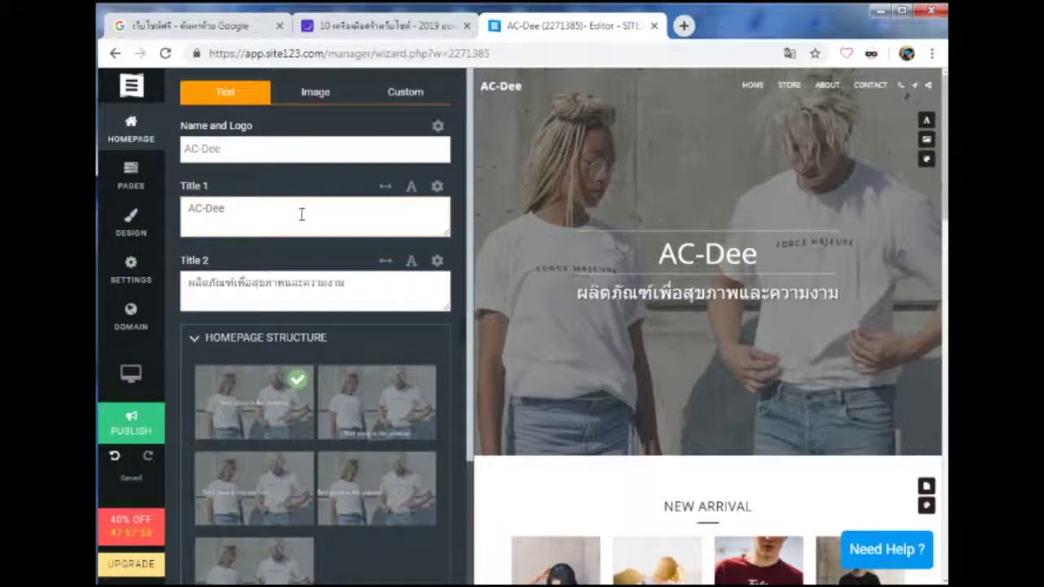
- Change the homepage background type to Changing images
click(322, 96)
click(347, 181)
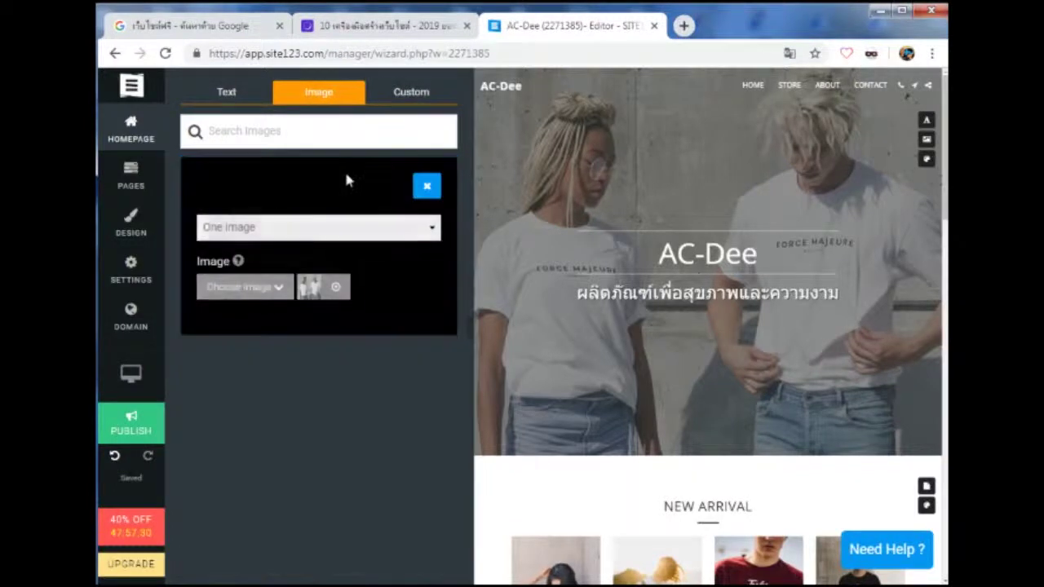
click(432, 230)
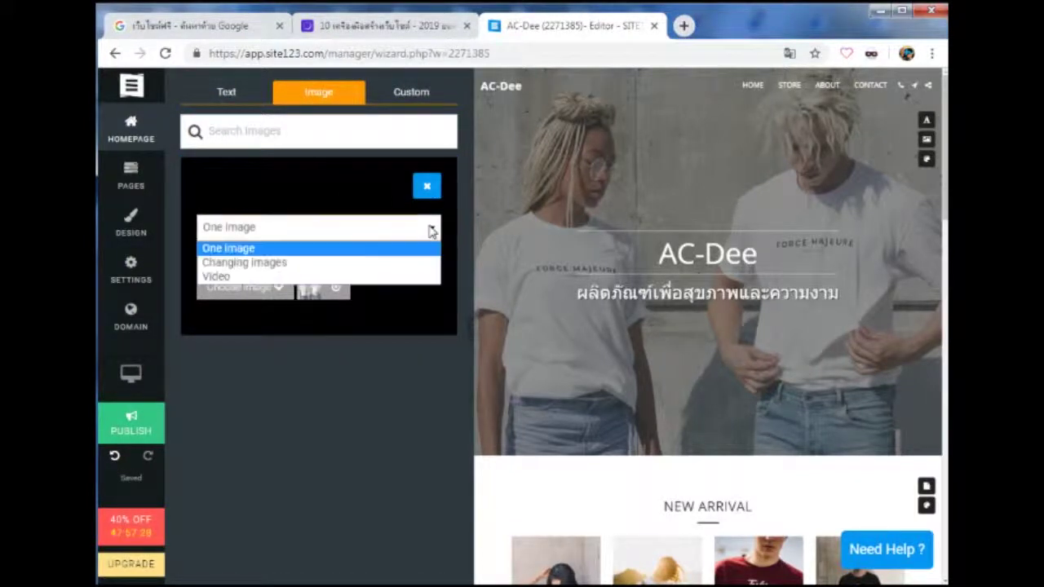
click(325, 263)
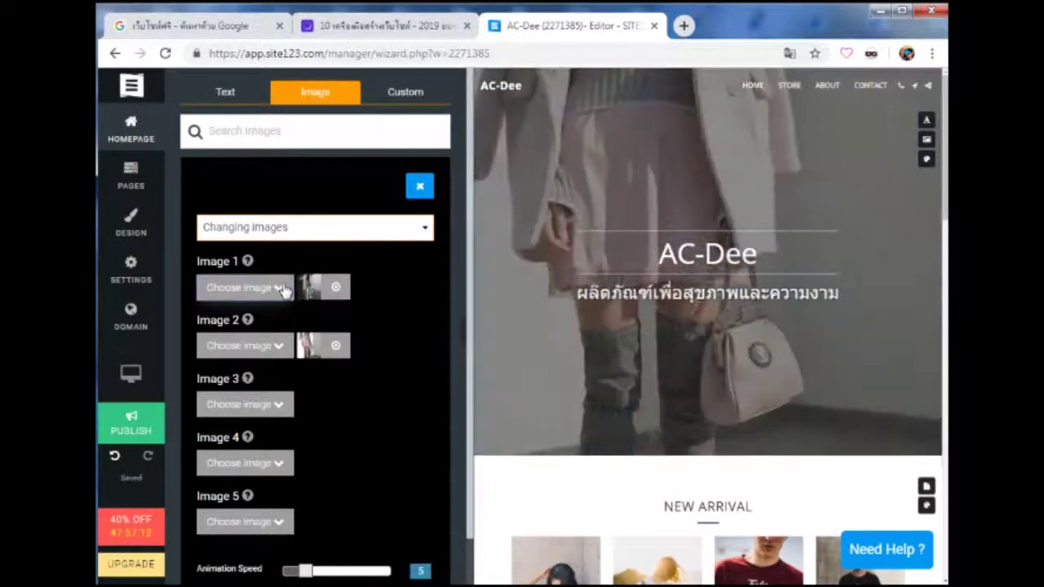
click(281, 288)
click(235, 310)
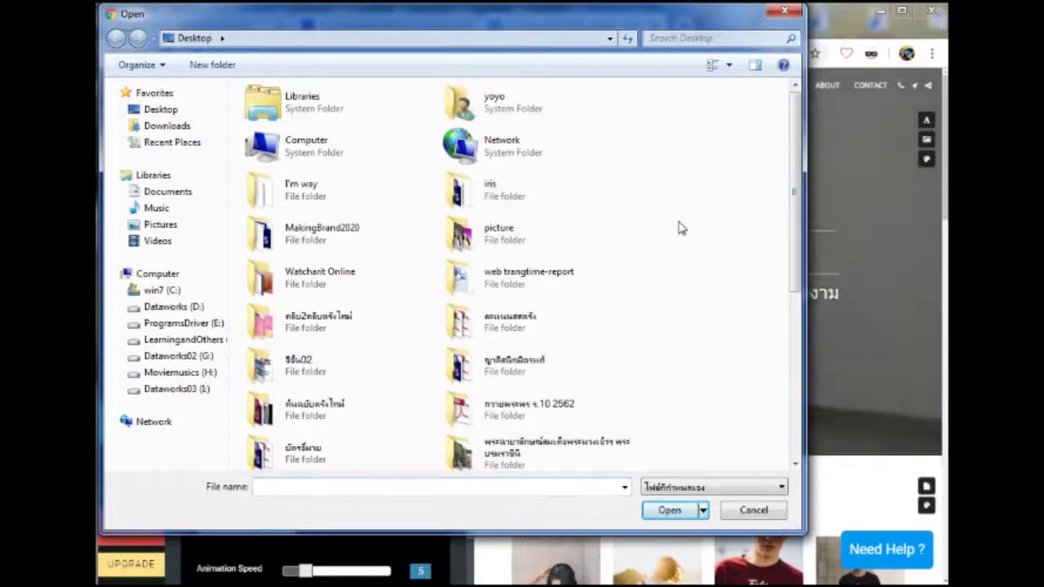
scroll(681, 228, down, 2)
scroll(682, 228, down, 3)
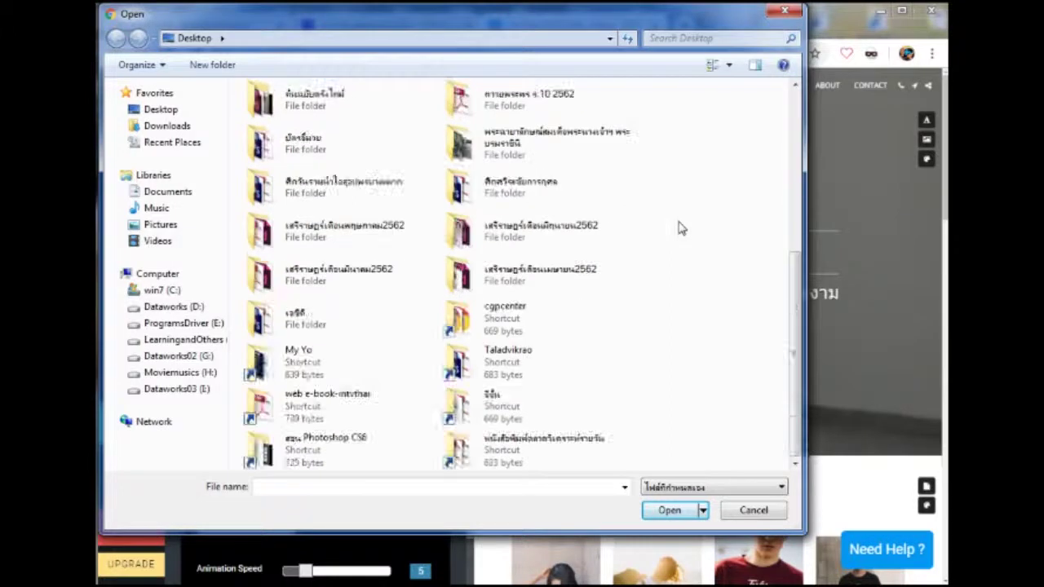
double_click(292, 323)
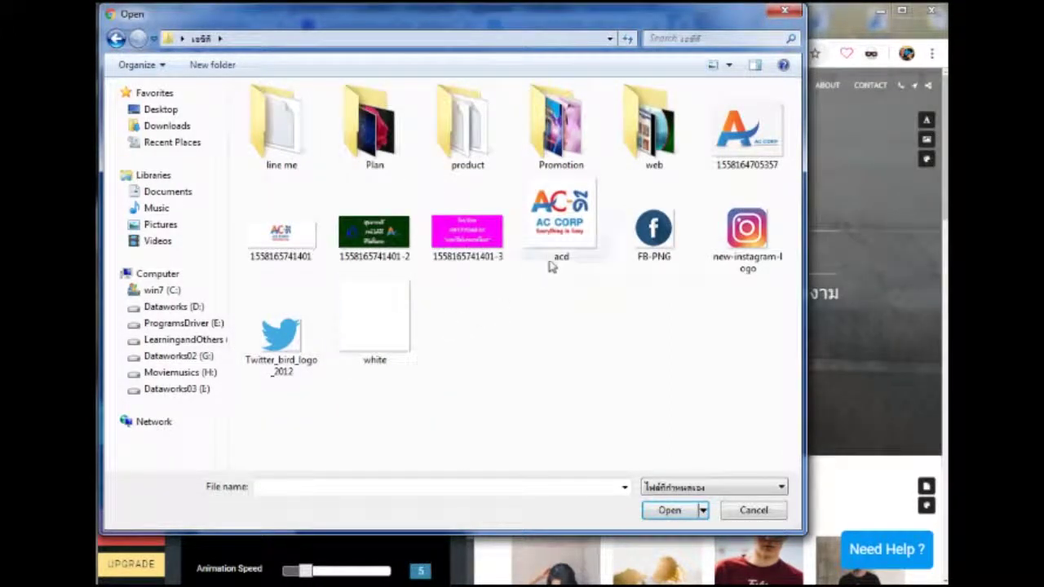
double_click(296, 240)
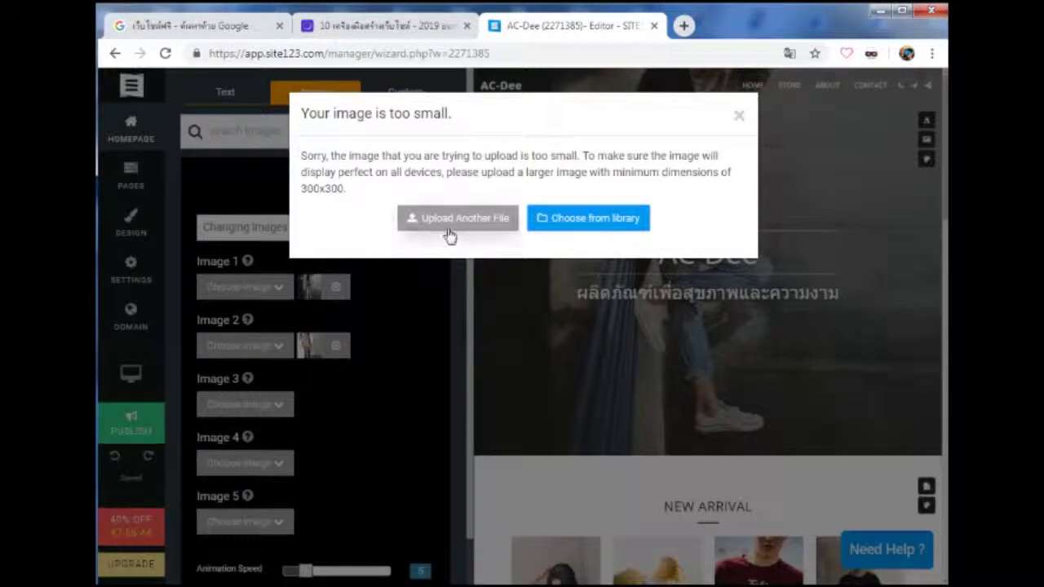
click(740, 118)
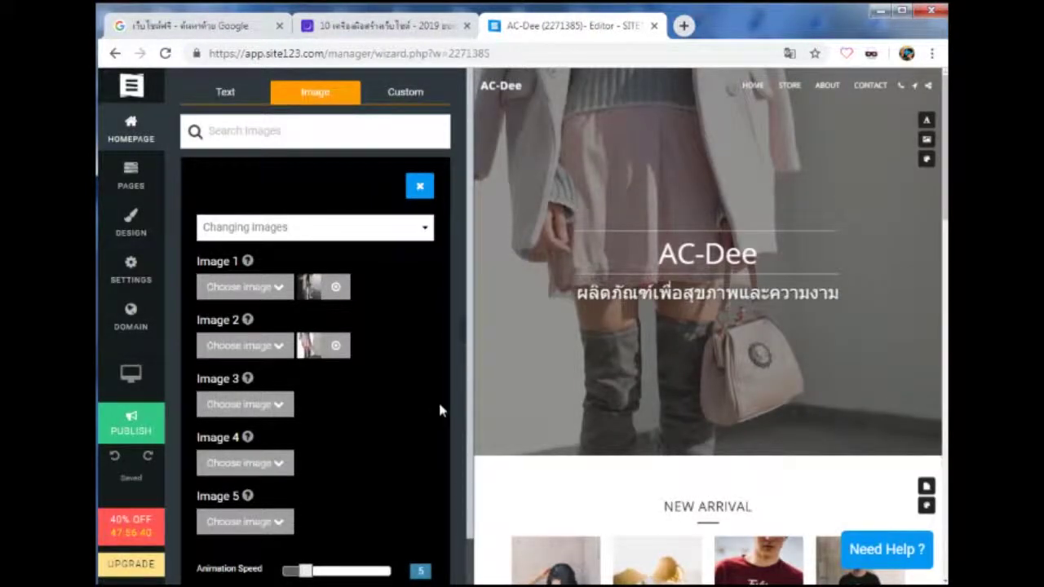
- Upload the logo file acd from the folder เอซีดี as Image 1 of the changing background
click(281, 289)
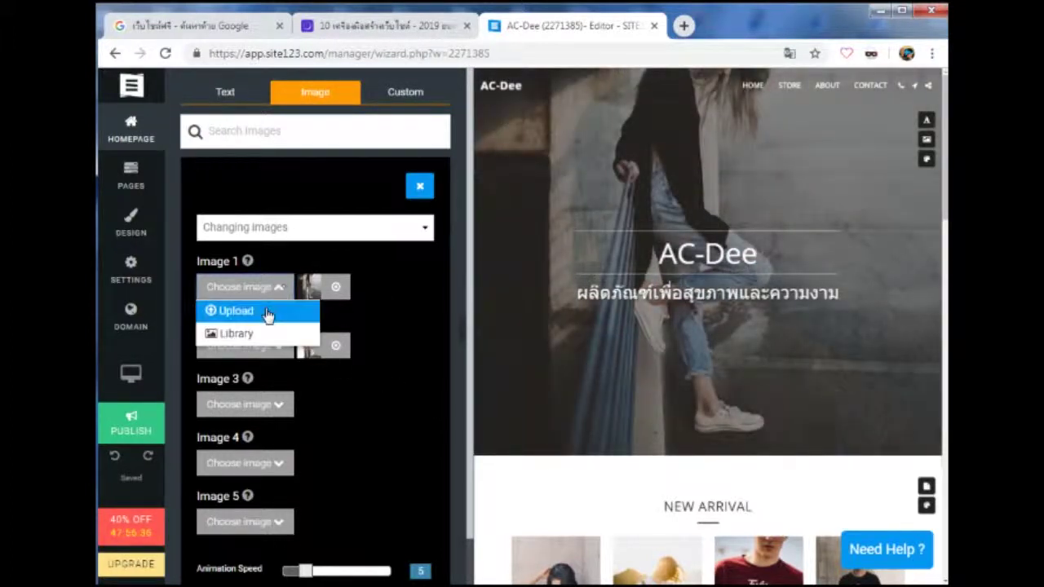
click(235, 311)
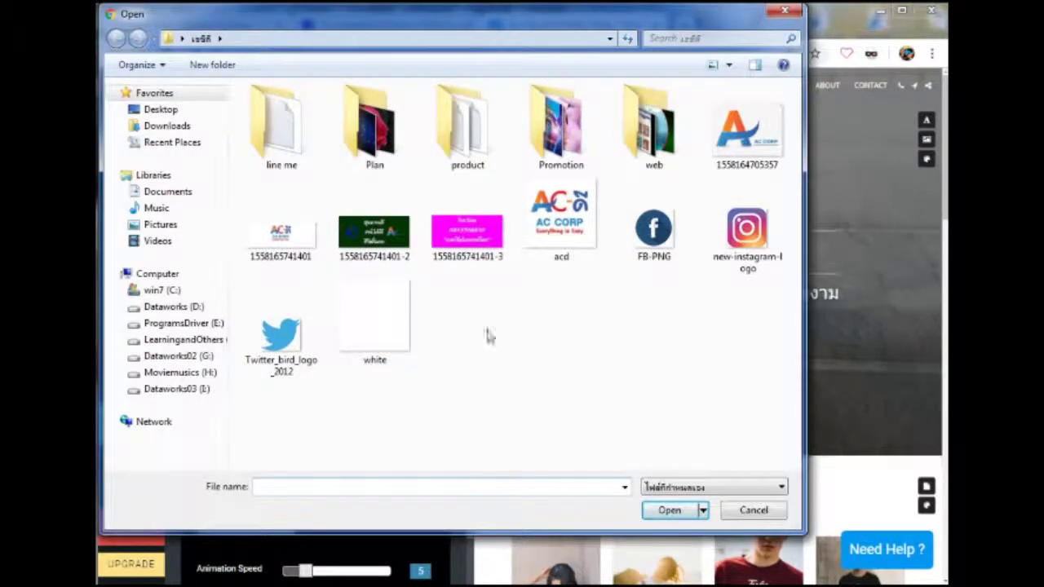
click(563, 228)
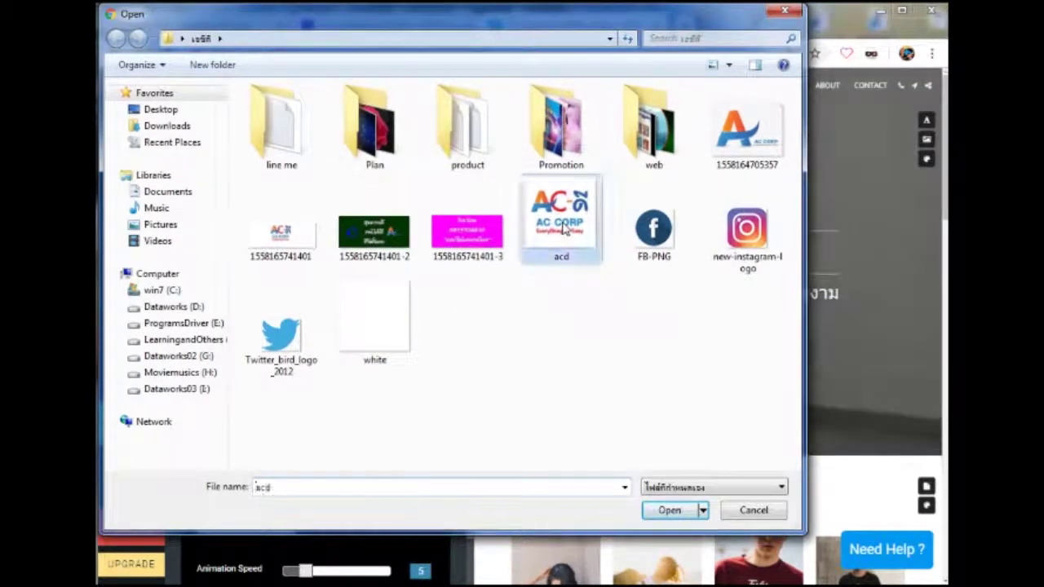
double_click(563, 226)
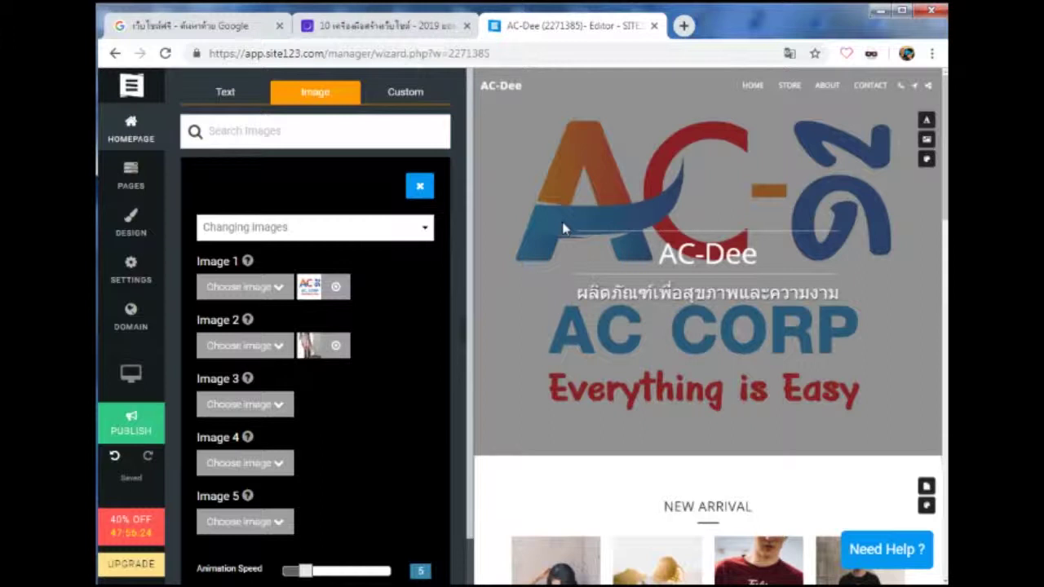
- Apply the uploaded AC Corp logo from the homepage image collection as the single background image
click(405, 91)
click(245, 132)
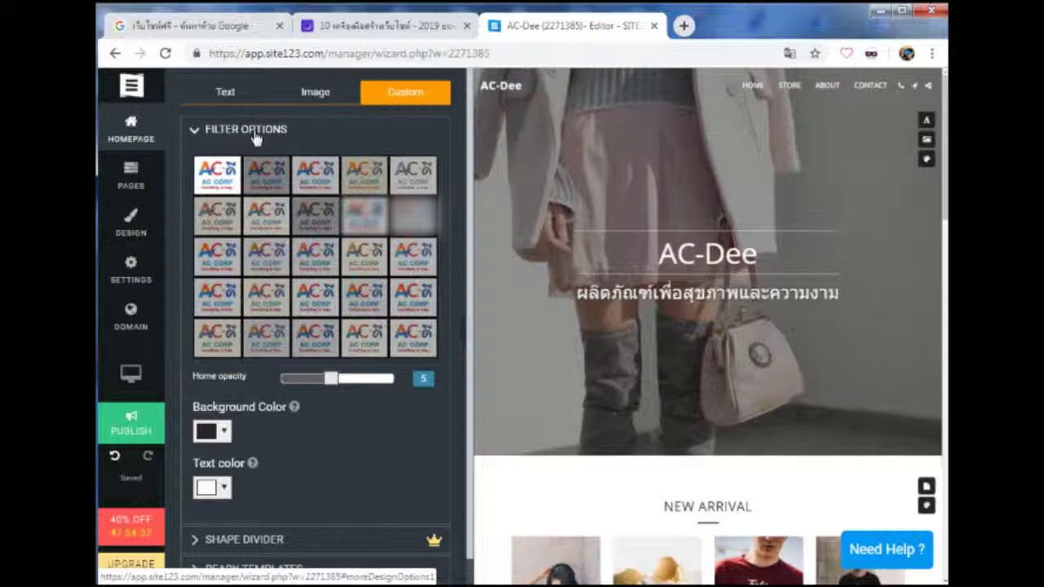
click(314, 93)
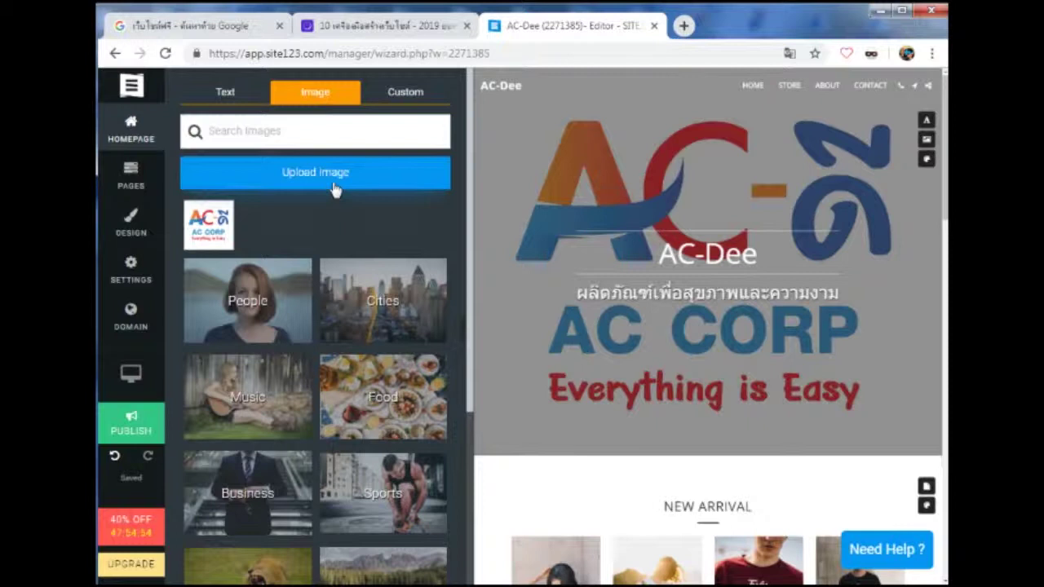
click(227, 221)
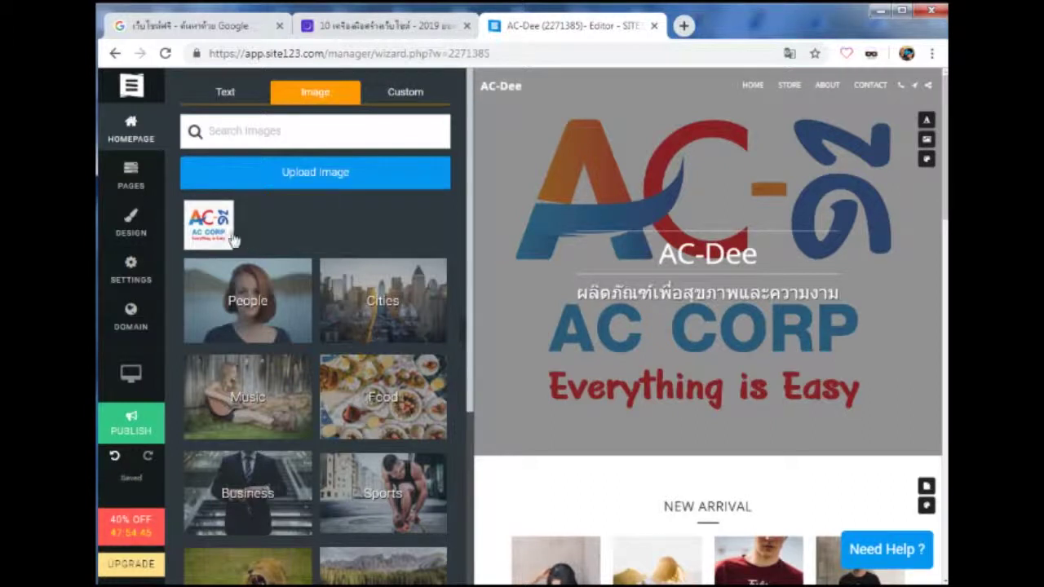
click(308, 181)
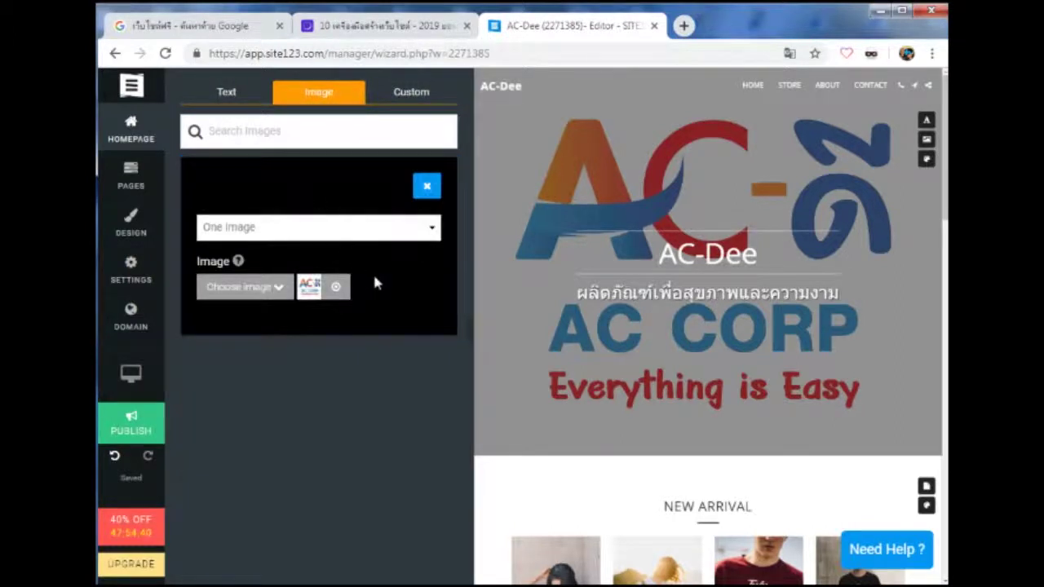
click(432, 230)
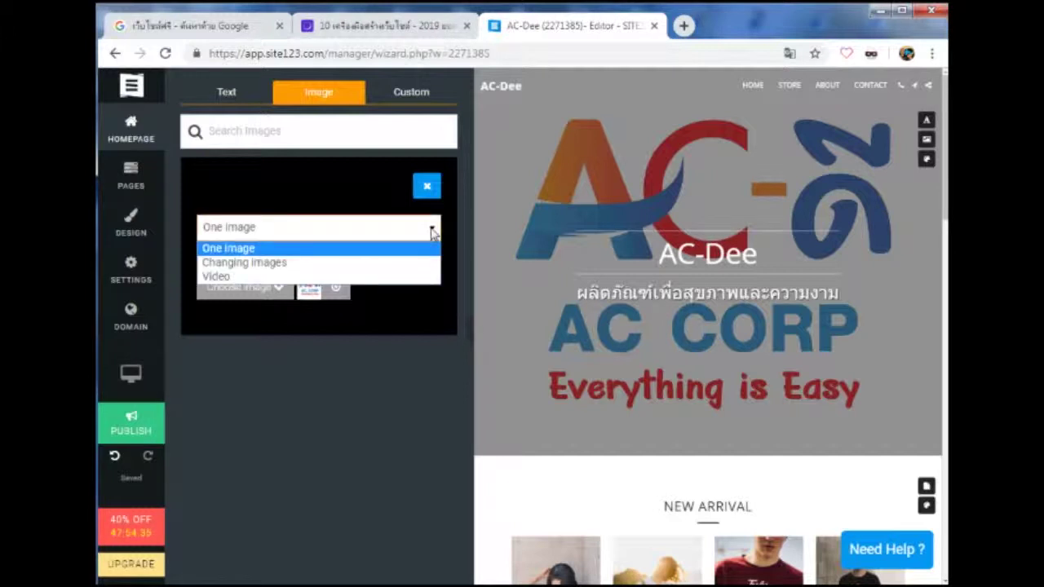
click(431, 232)
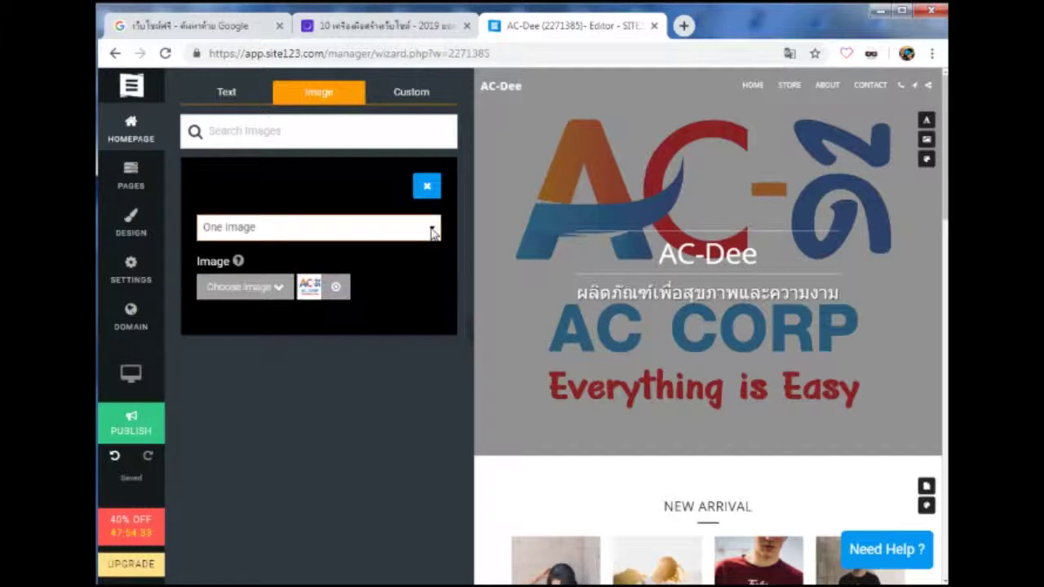
click(225, 97)
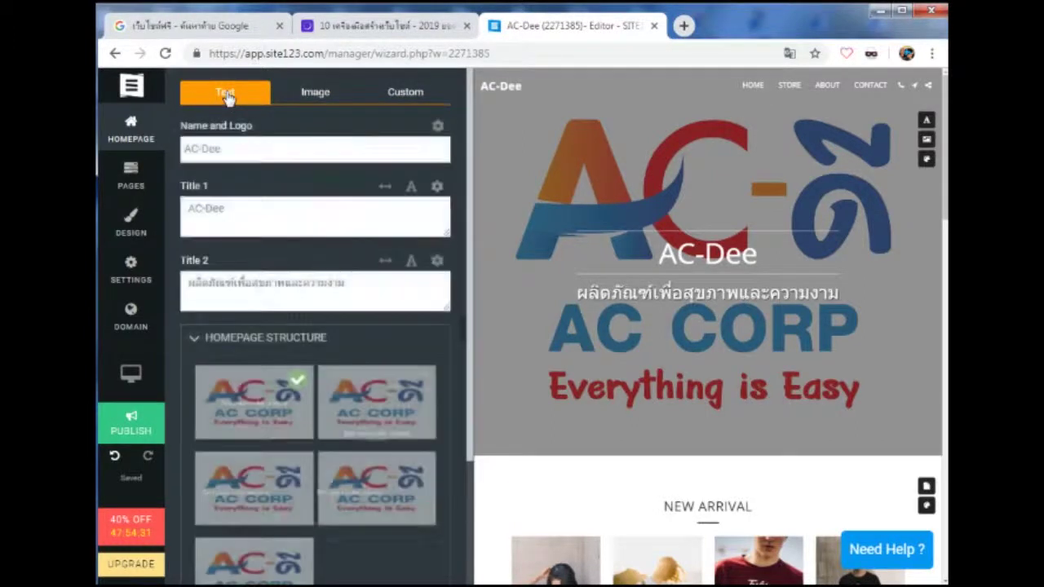
click(319, 95)
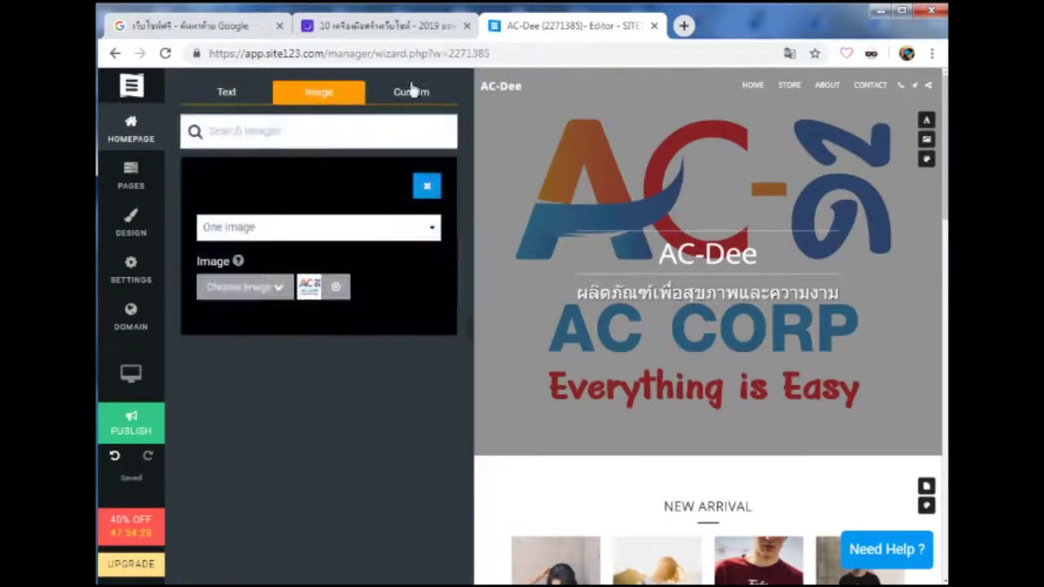
- Set the homepage's background color in the filter options to the yellow-green swatch
click(413, 94)
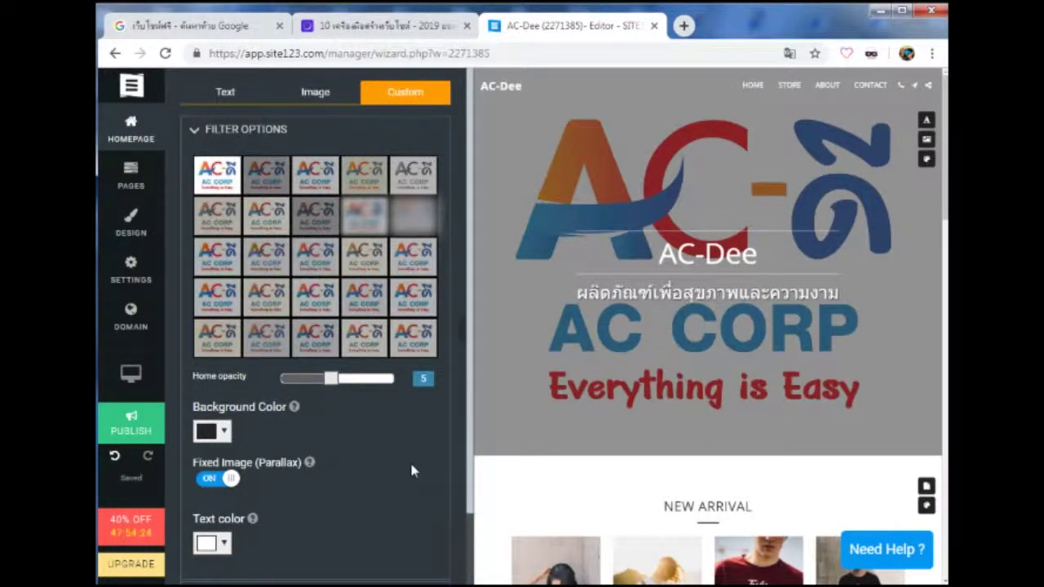
click(225, 432)
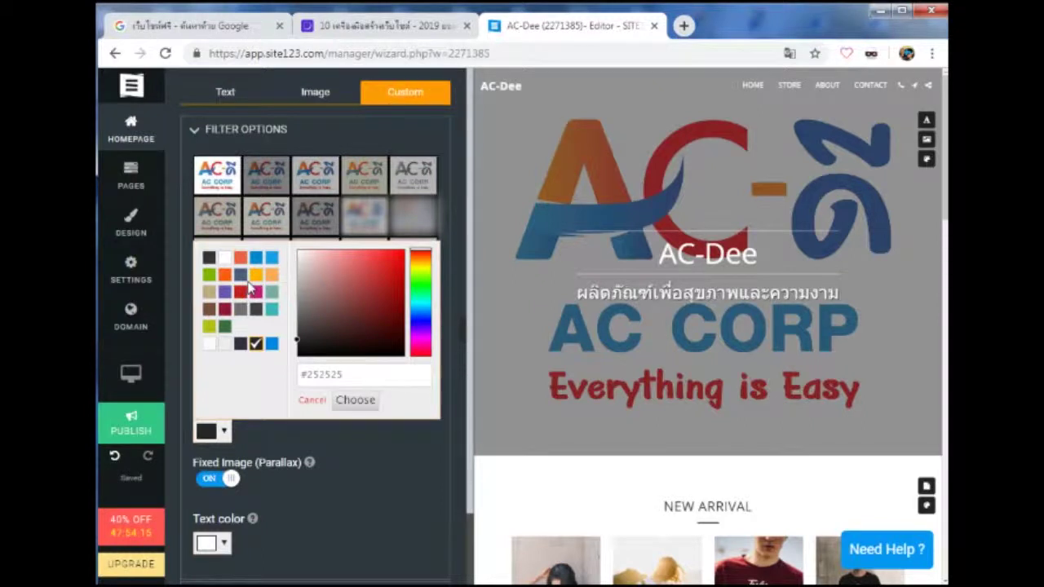
click(208, 328)
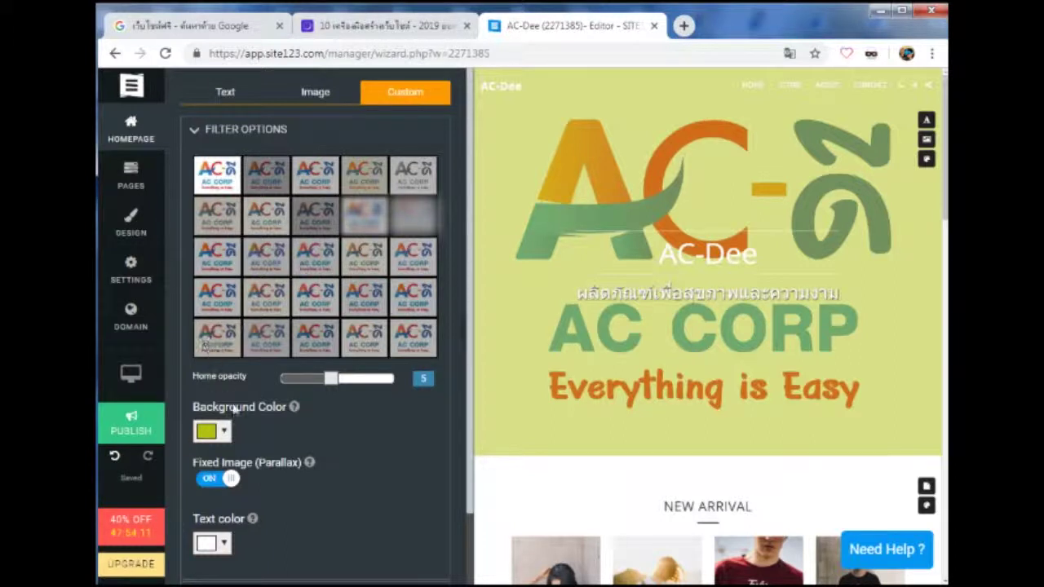
- Try white as the homepage's background color, and set it to the dark charcoal swatch instead
click(225, 432)
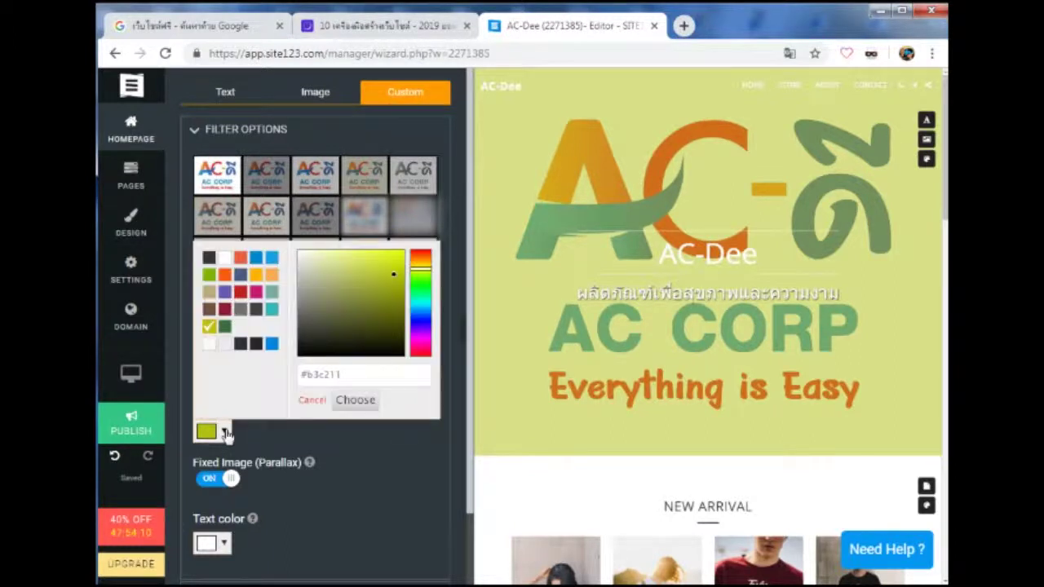
click(223, 260)
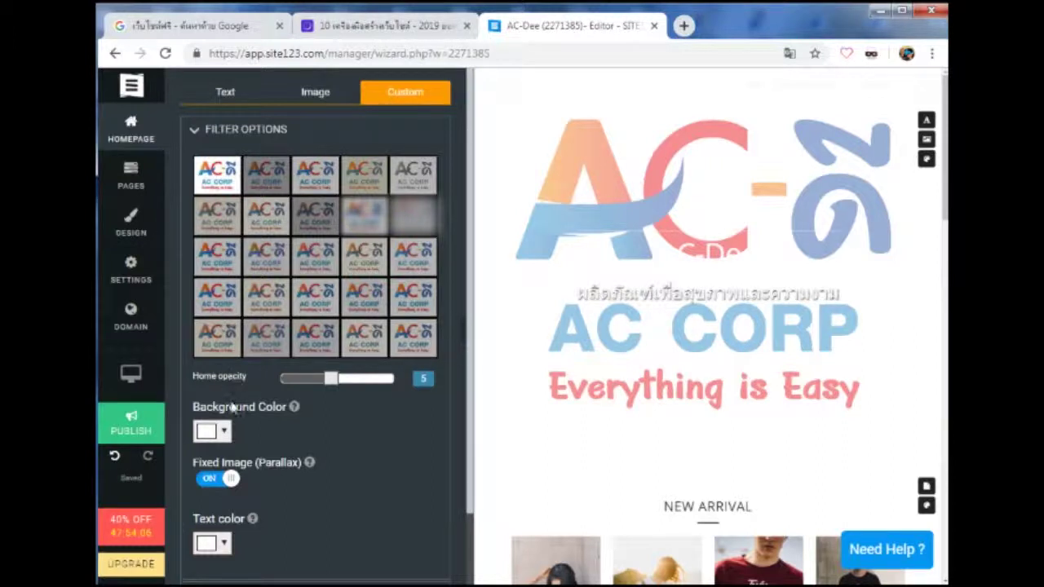
click(226, 432)
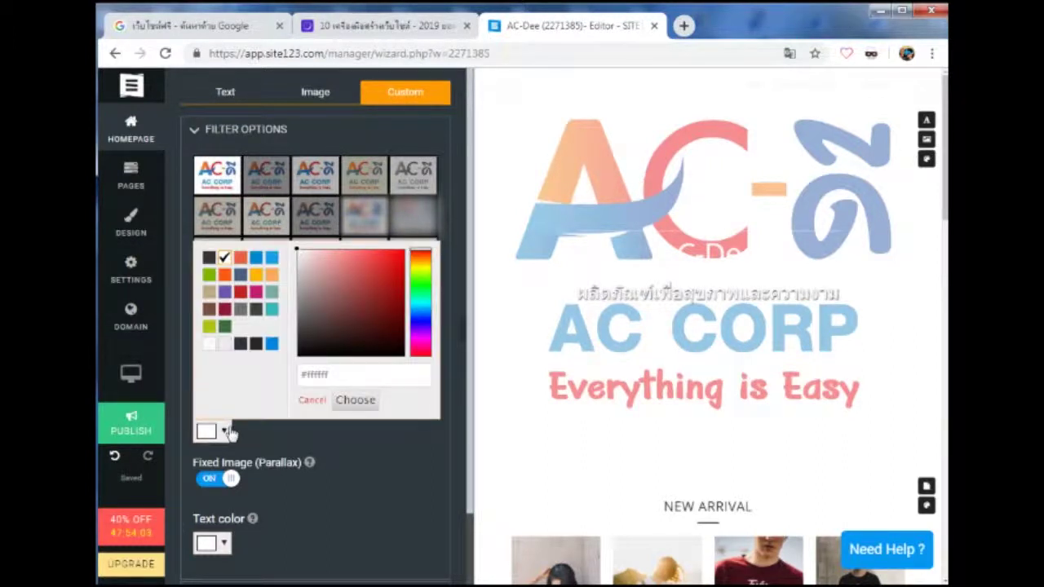
click(241, 345)
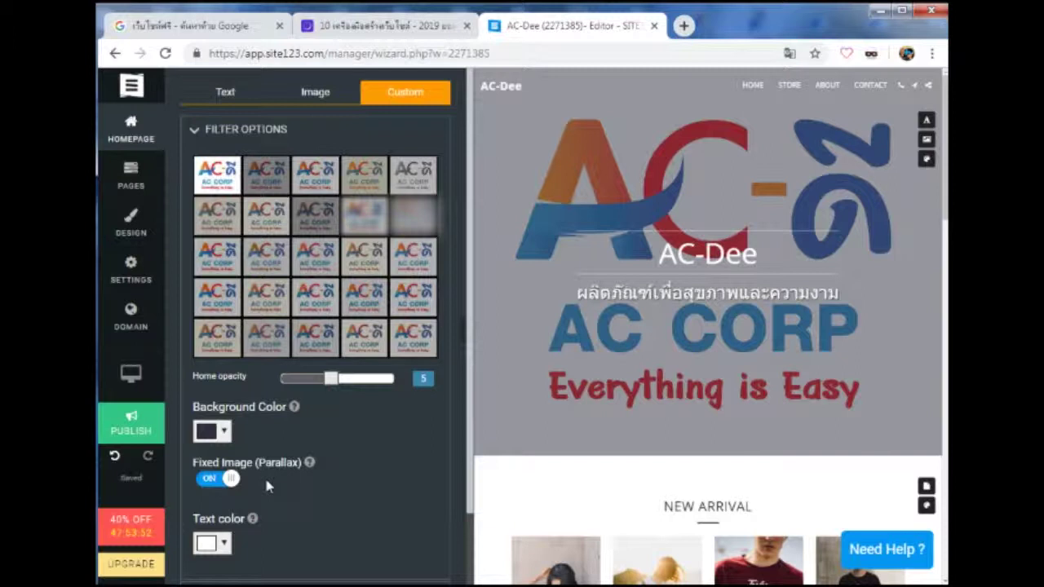
- Examine the Shape Divider and Ready Templates options for the homepage, and collapse both sections again
scroll(267, 484, down, 1)
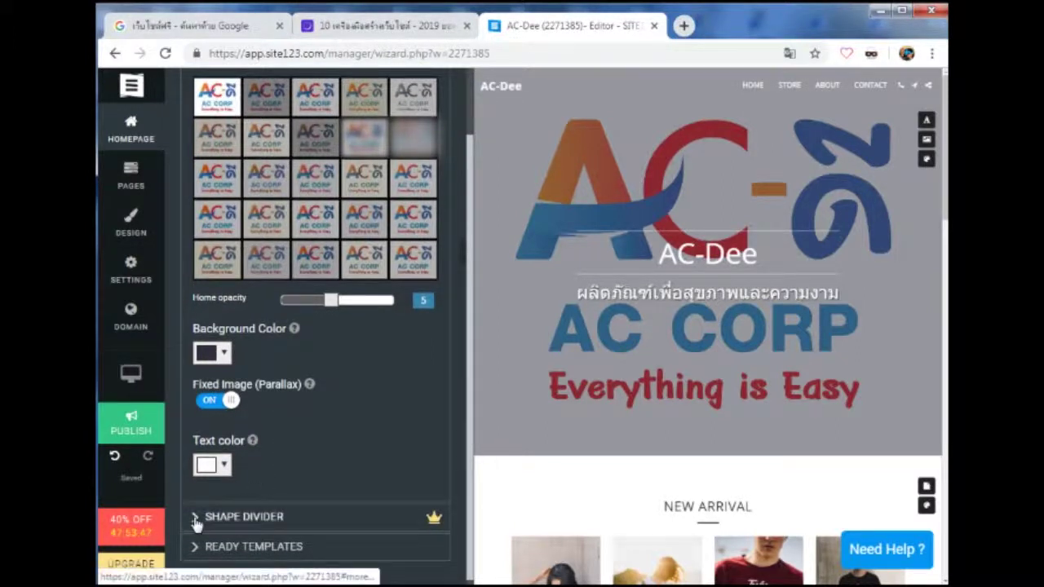
click(229, 517)
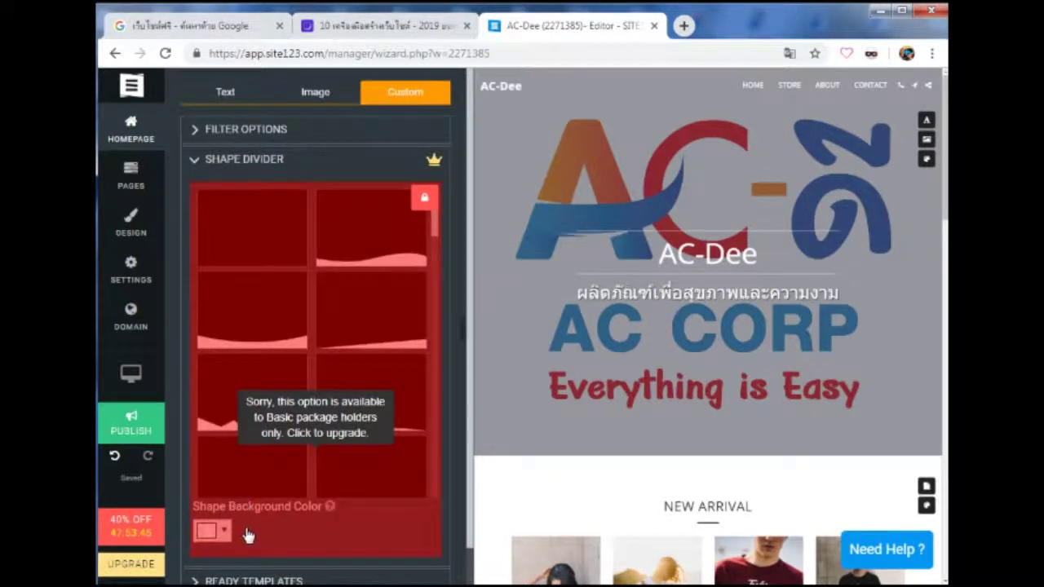
click(236, 160)
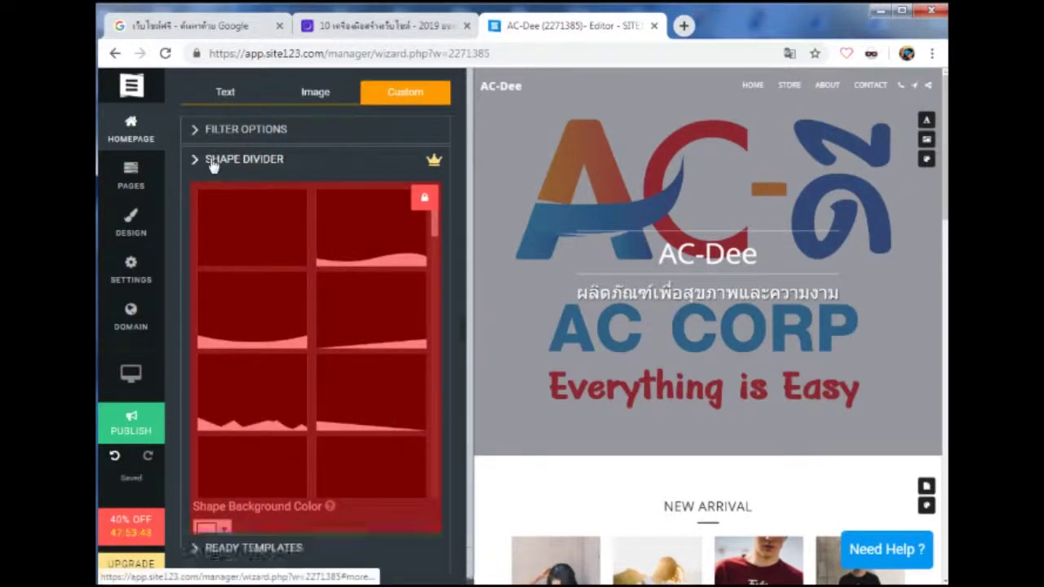
click(216, 190)
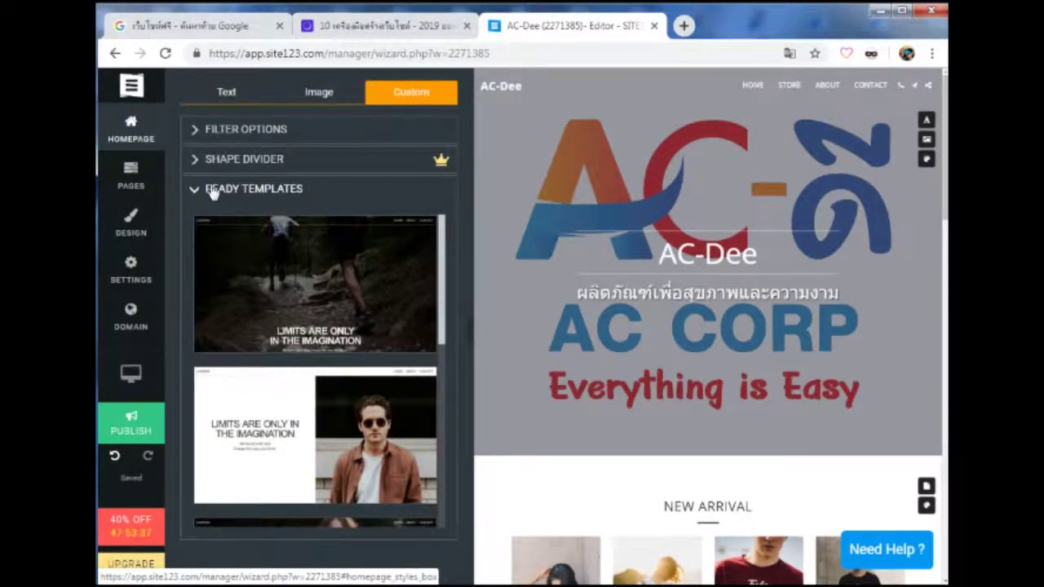
click(212, 190)
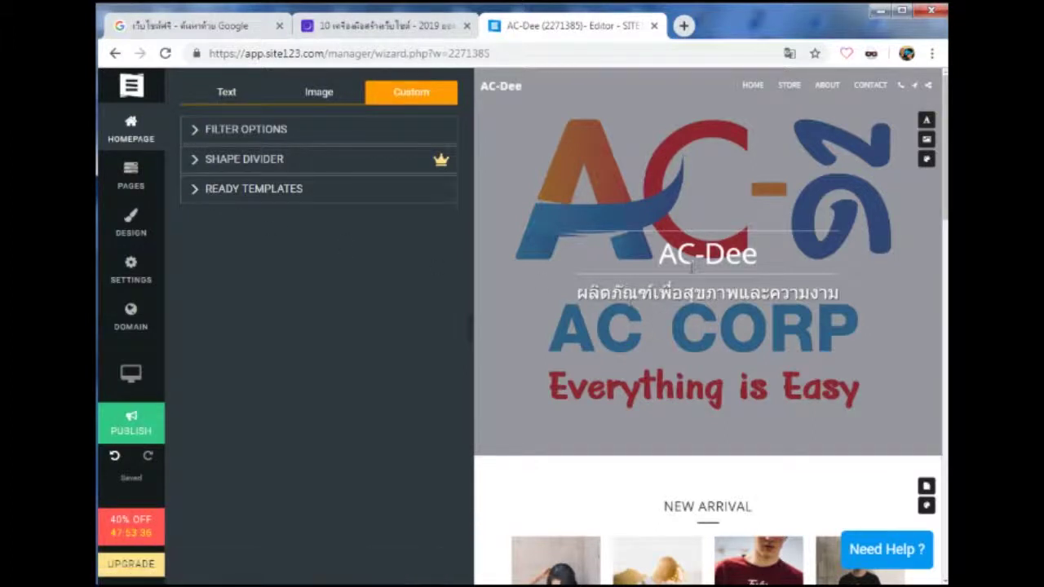
- Review the text settings of the homepage's title and subtitle, and close the homepage settings
click(692, 259)
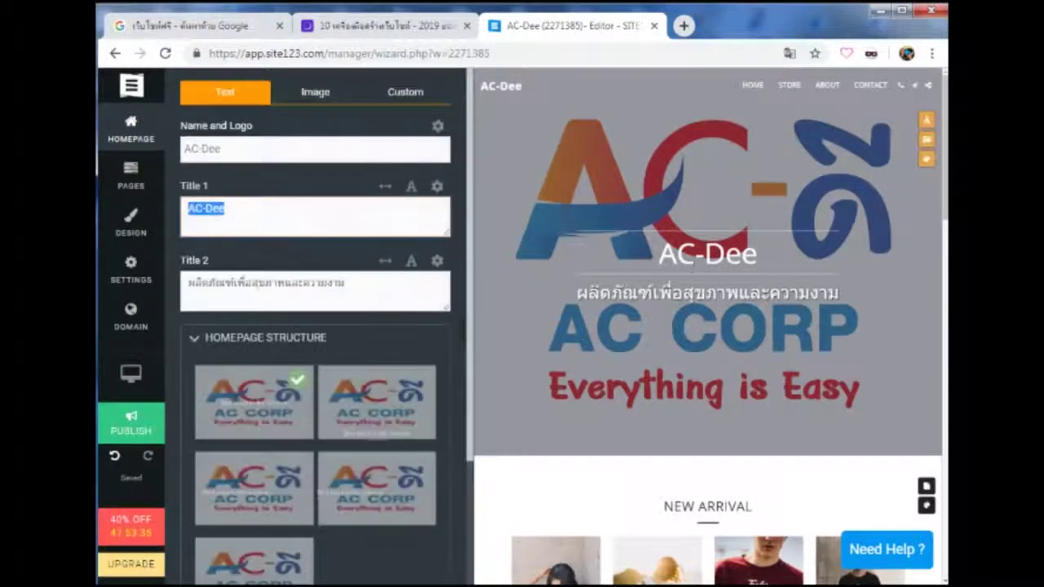
click(702, 236)
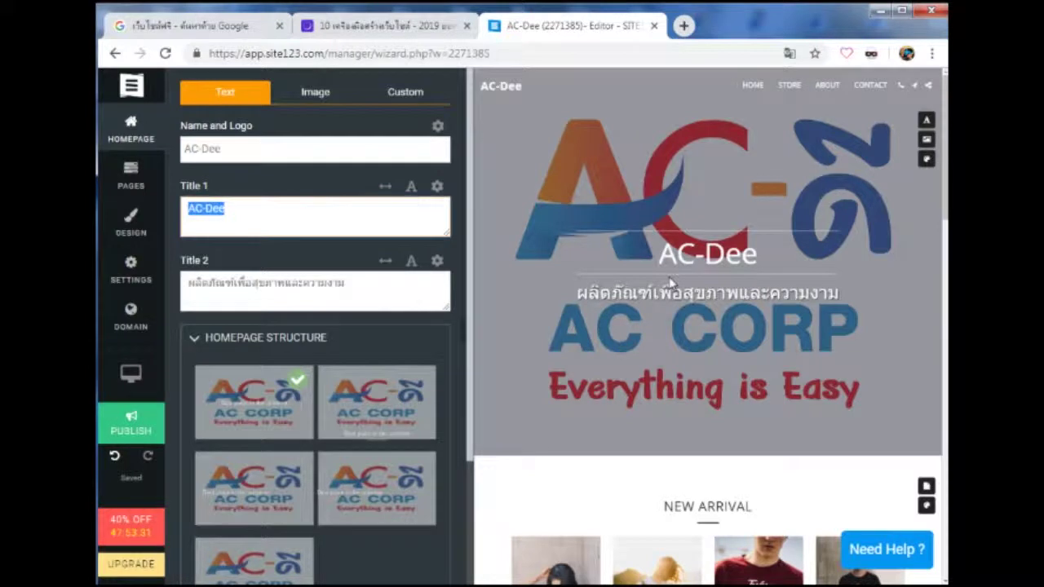
click(707, 292)
click(692, 255)
click(133, 128)
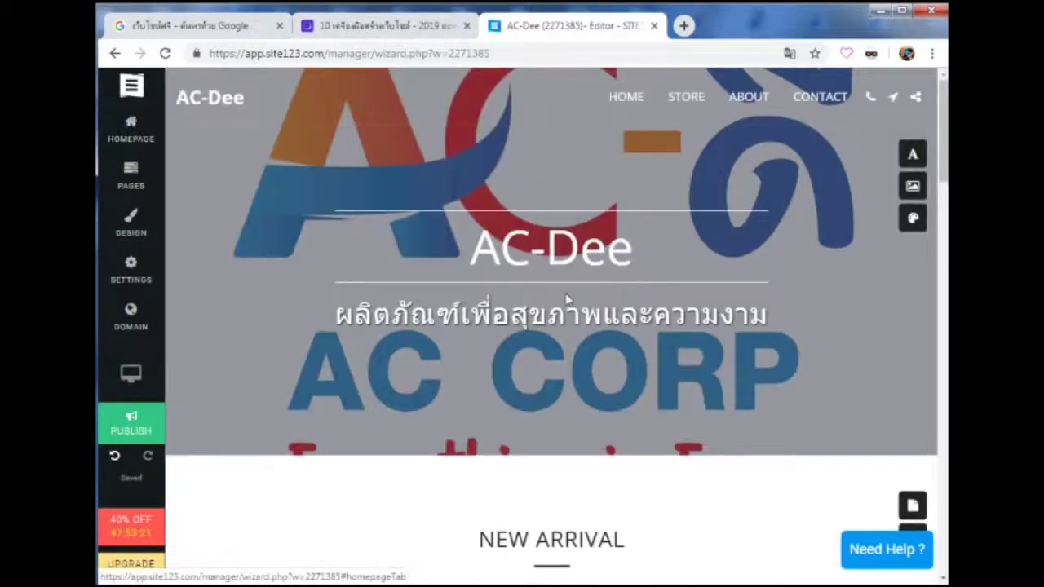
click(689, 96)
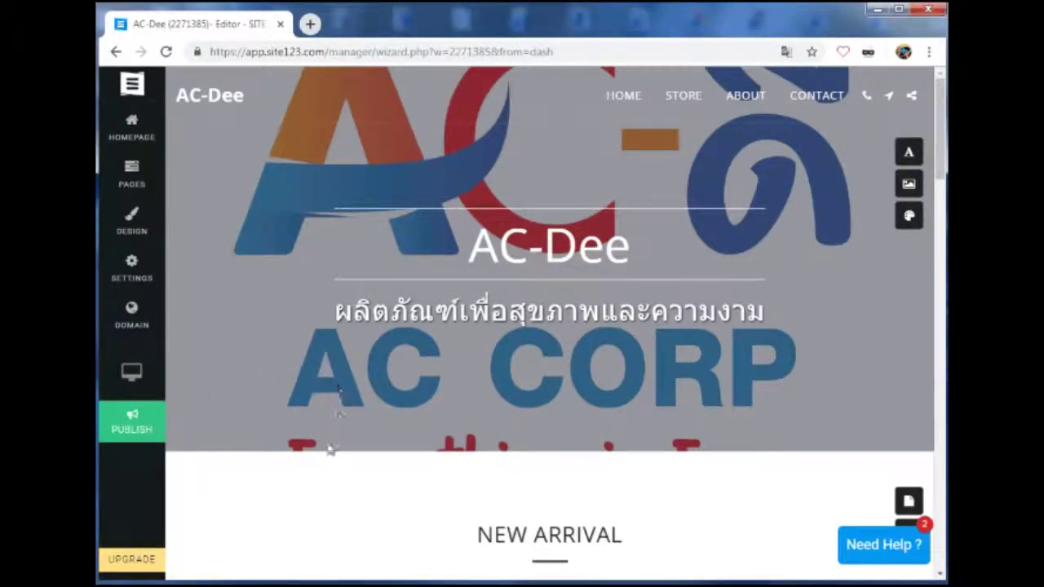
- Open the store catalog from the New Arrival section and edit the product T-Shirt "Hand Bones" in the Men category
scroll(327, 462, down, 3)
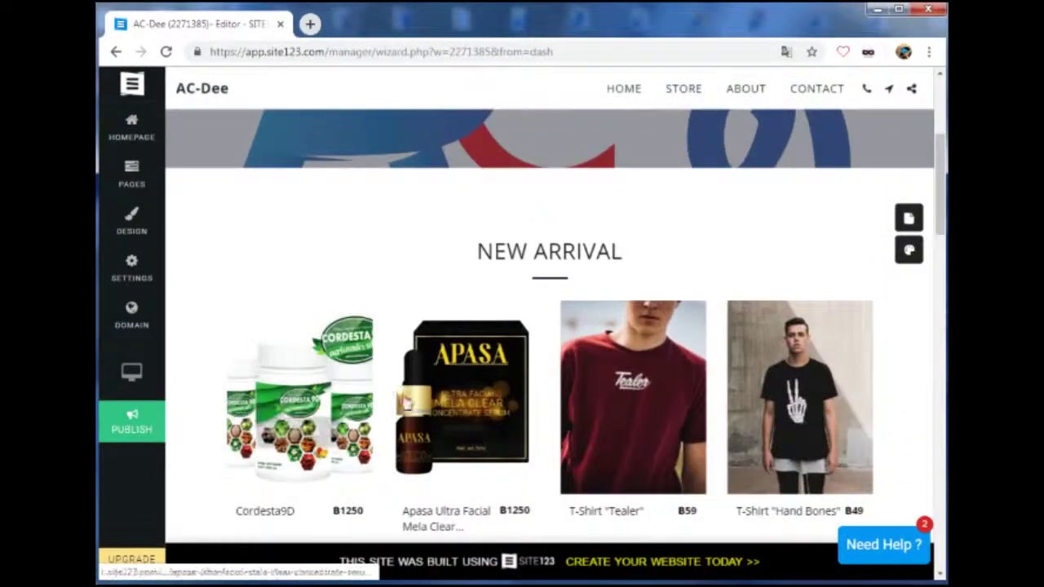
click(910, 218)
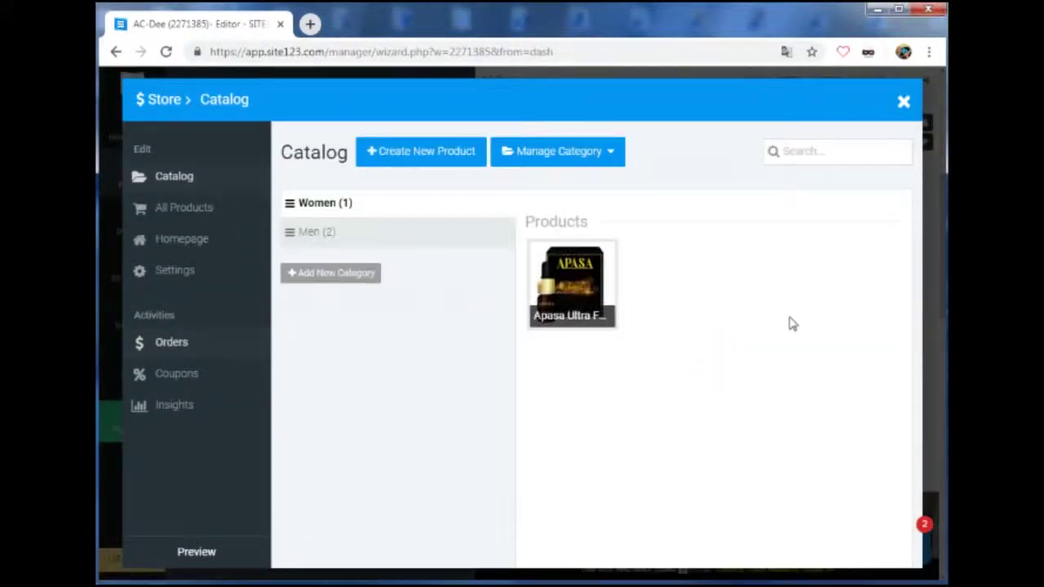
click(320, 235)
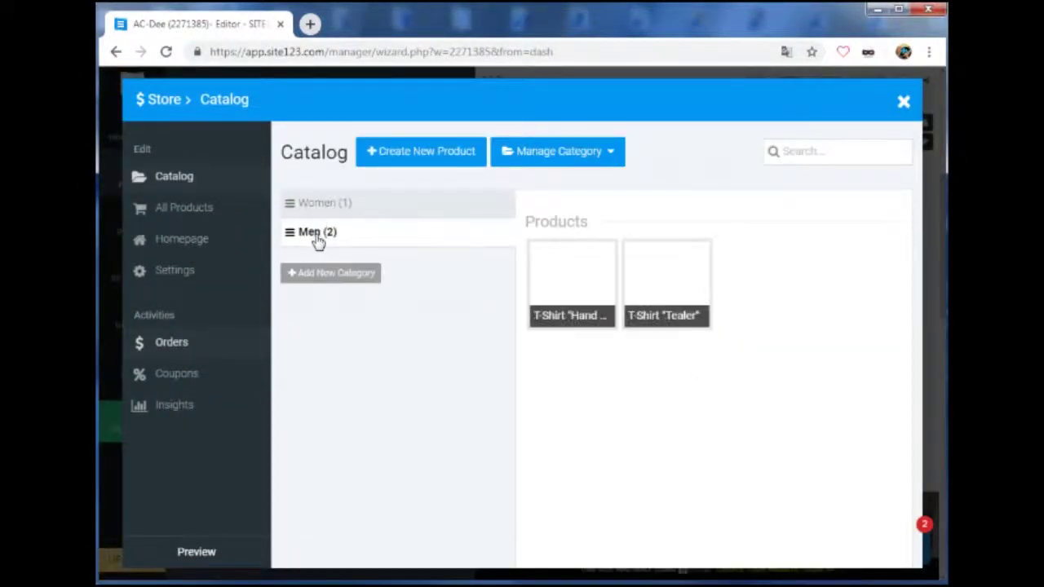
mouse_move(571, 294)
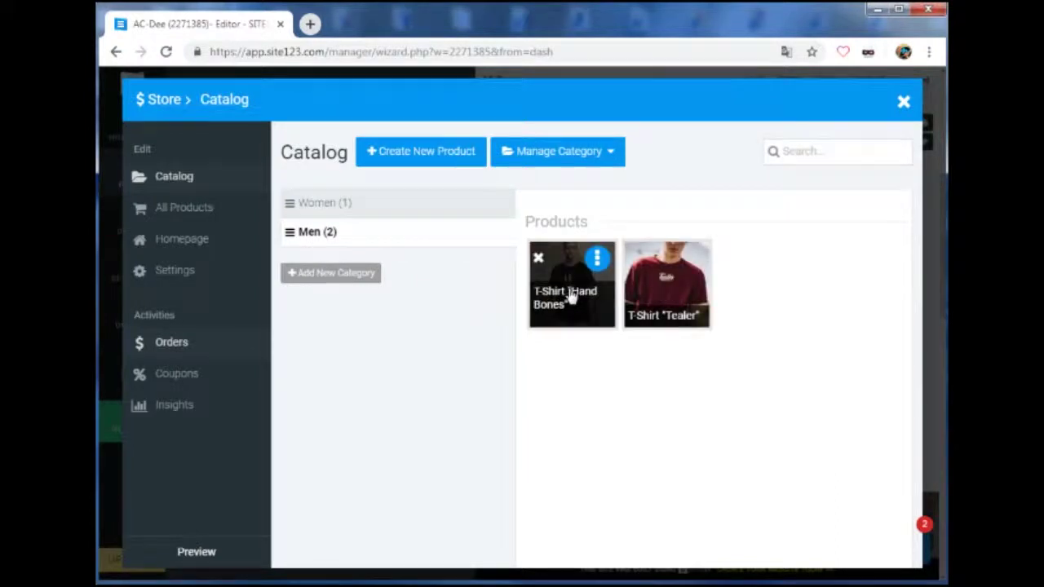
click(571, 298)
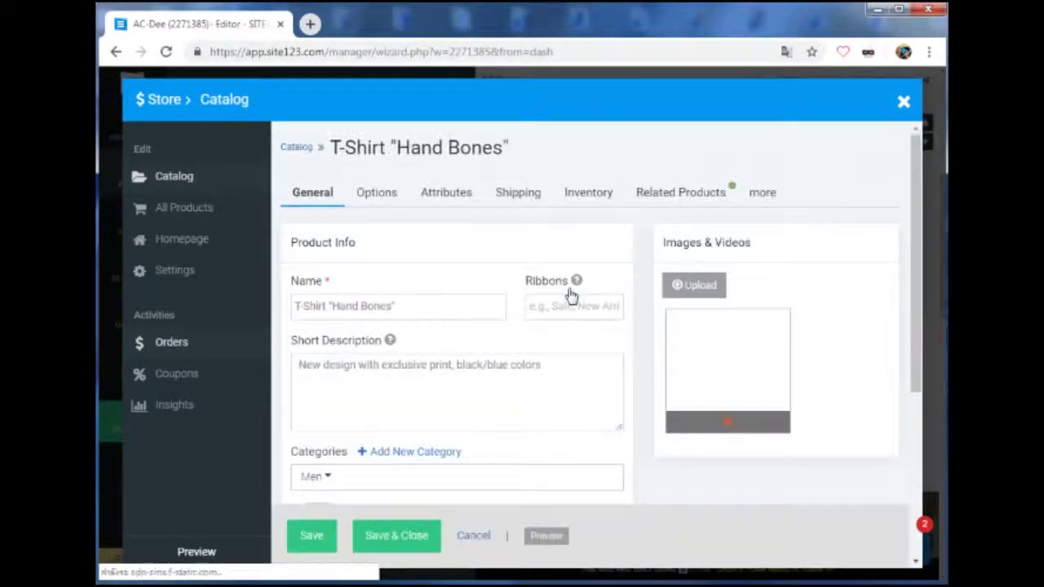
- Upload the Calcium From Seaweed box picture from the product folder inside เอซีดี, and delete the product's T-shirt image
click(695, 285)
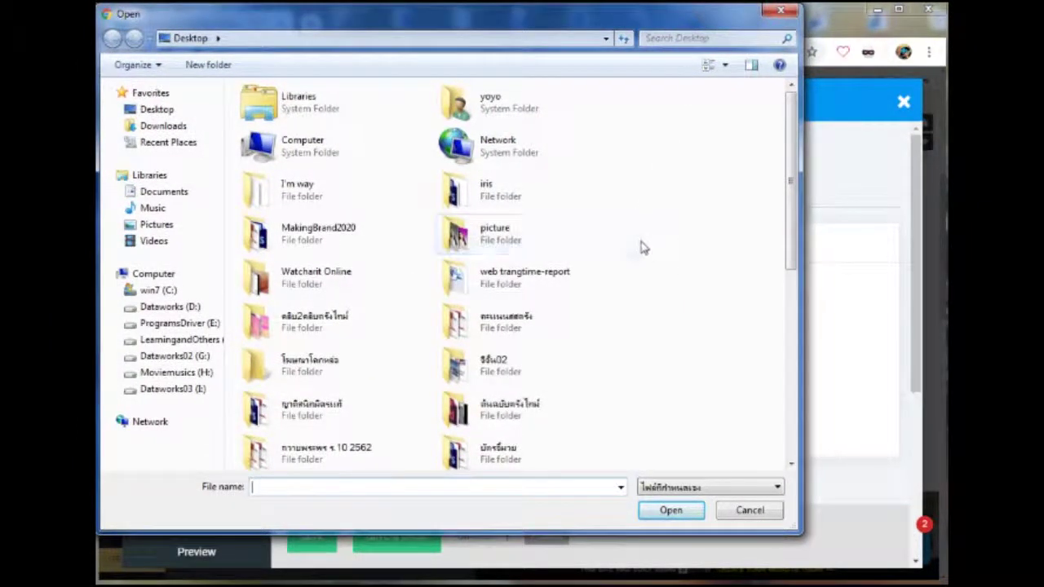
scroll(650, 247, down, 2)
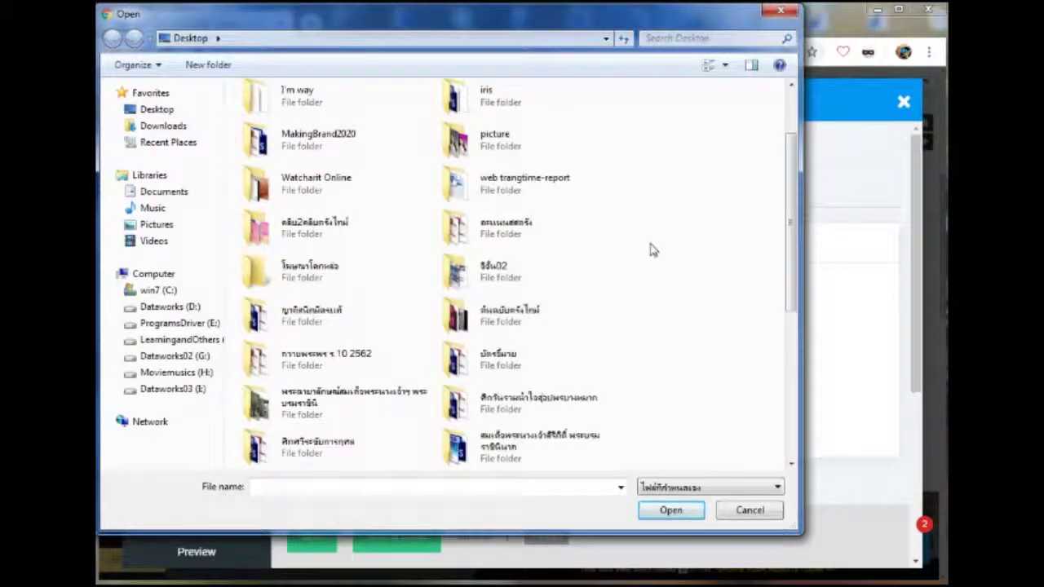
scroll(651, 249, up, 2)
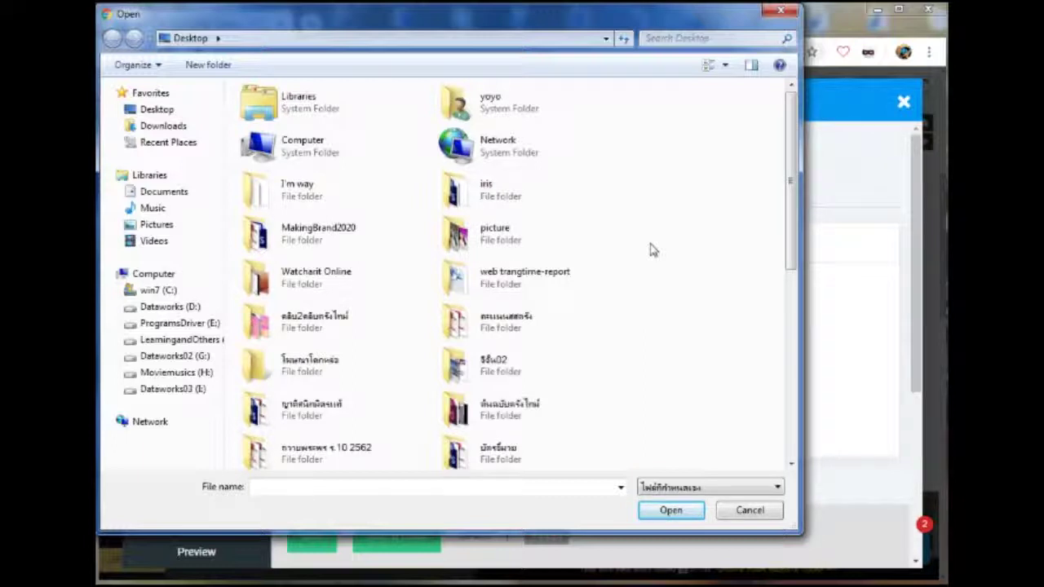
scroll(651, 250, down, 6)
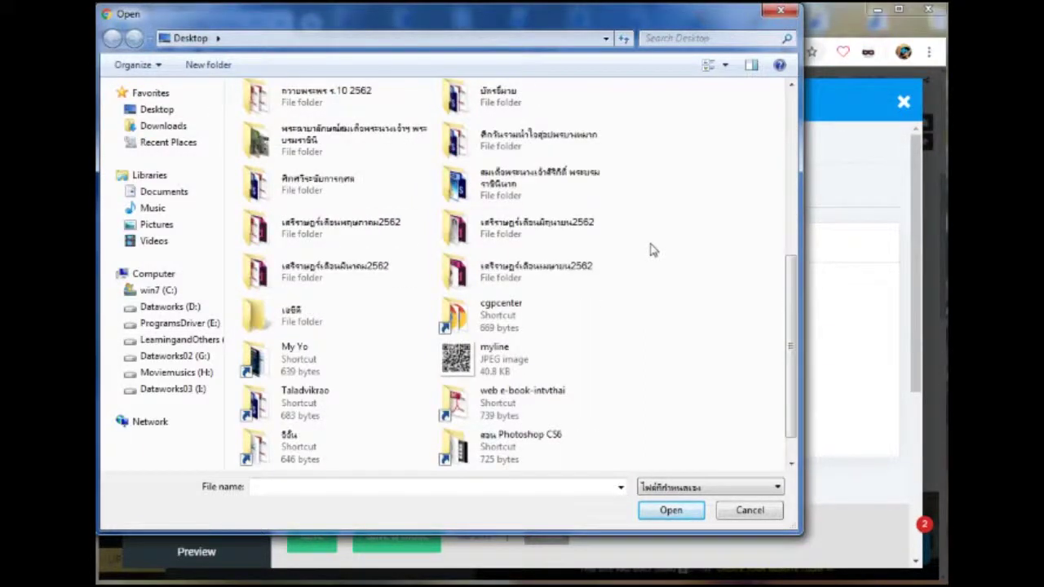
scroll(650, 249, up, 2)
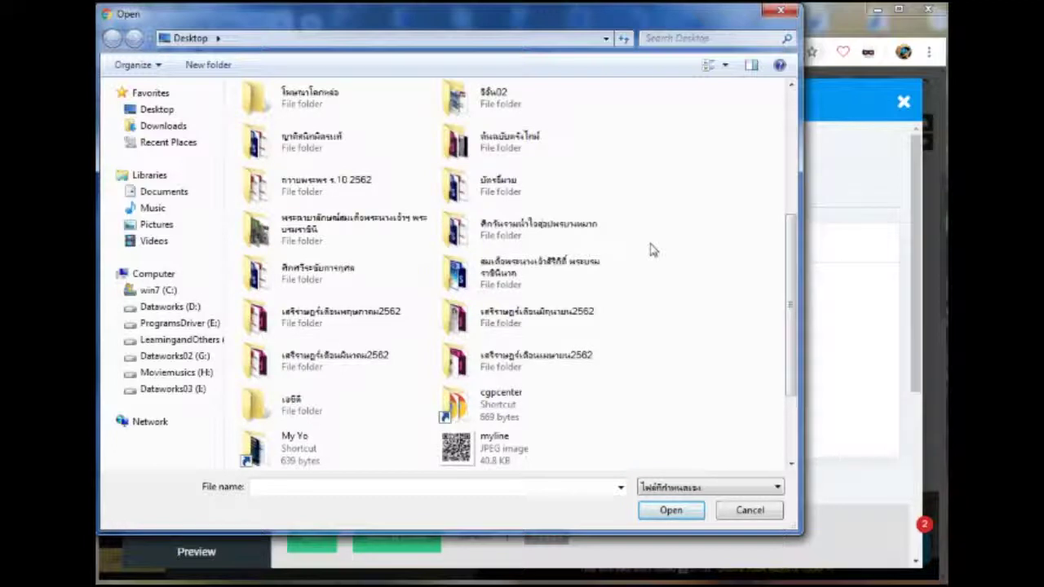
double_click(303, 406)
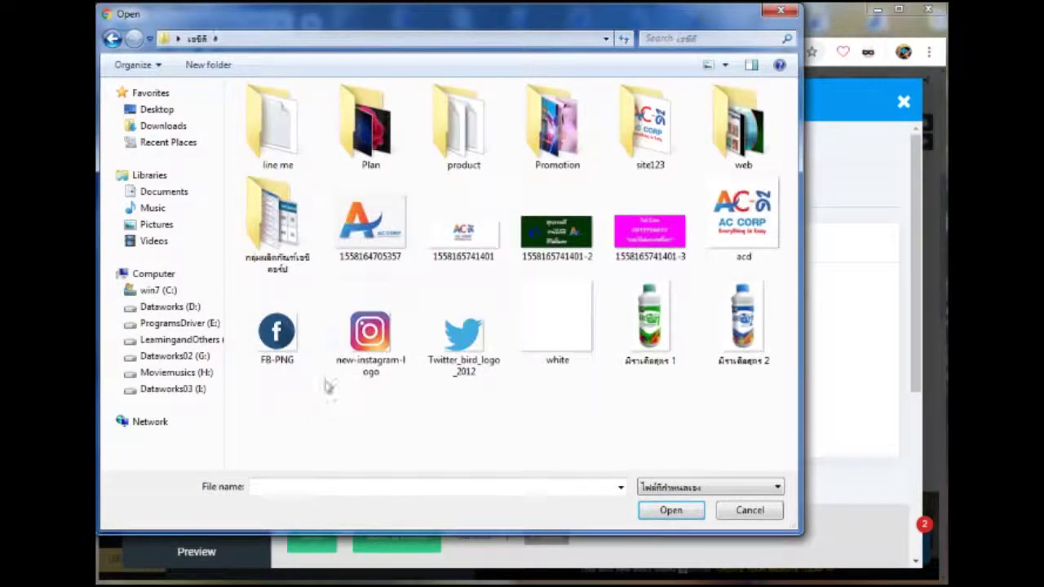
double_click(469, 151)
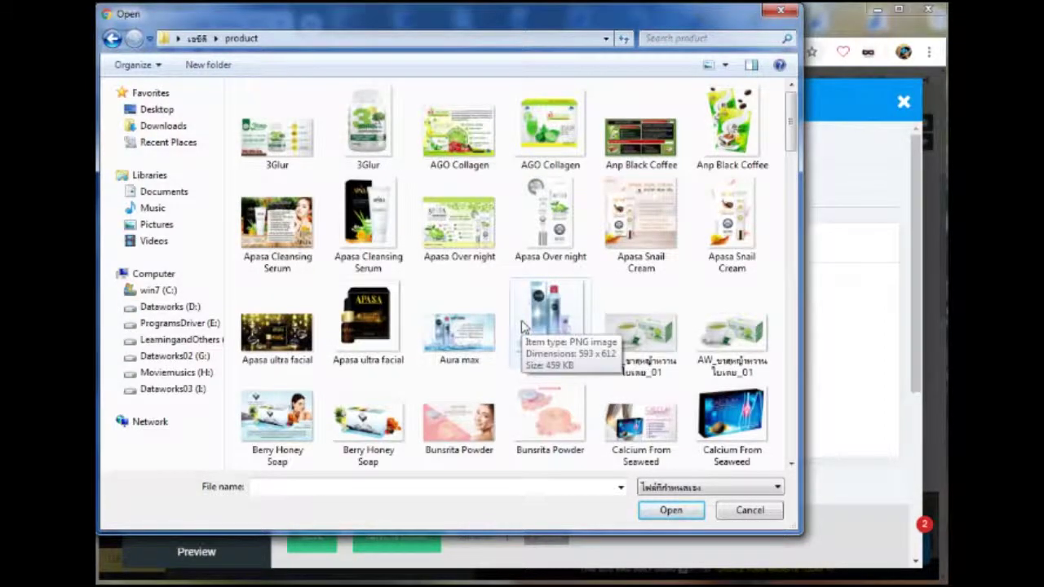
scroll(522, 326, down, 3)
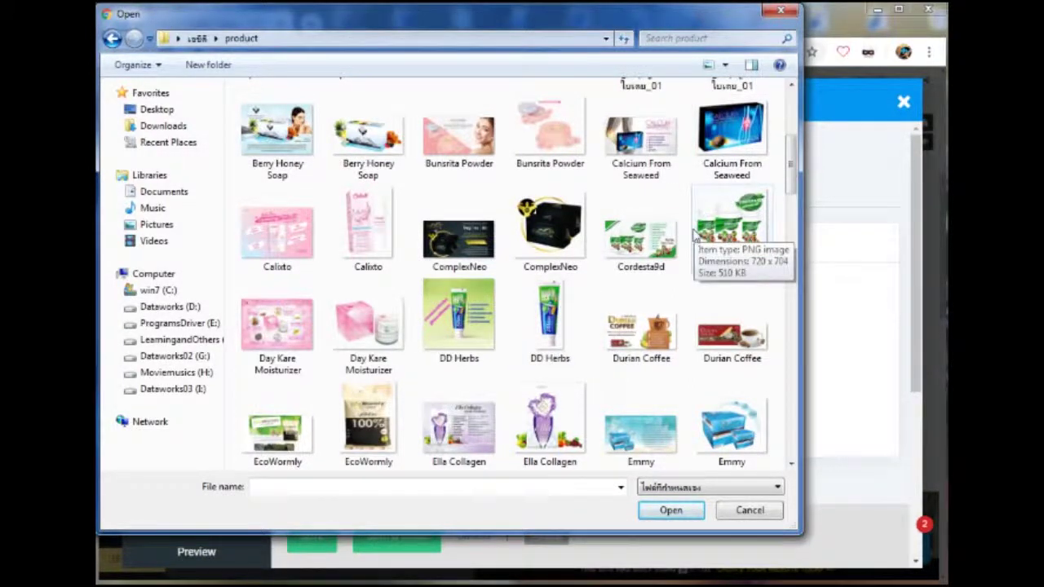
click(732, 135)
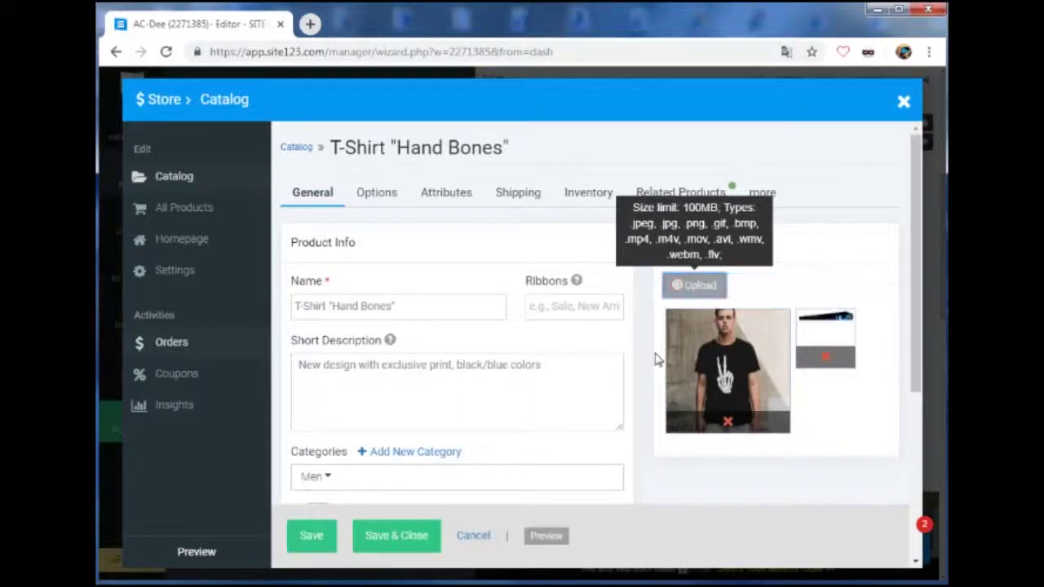
click(727, 421)
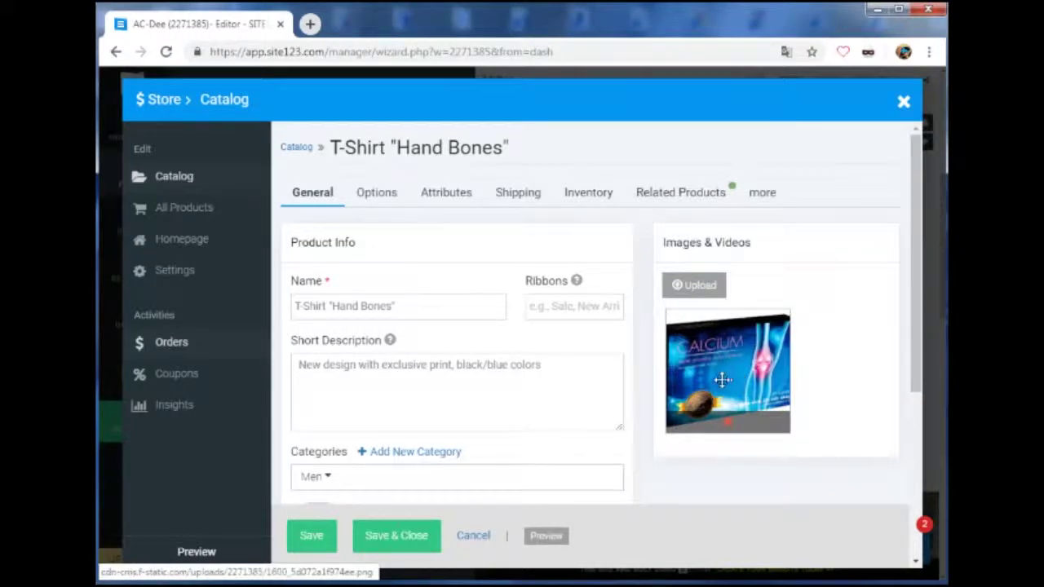
- Rename the T-Shirt "Hand Bones" product as Calcium from seaweed
triple_click(478, 303)
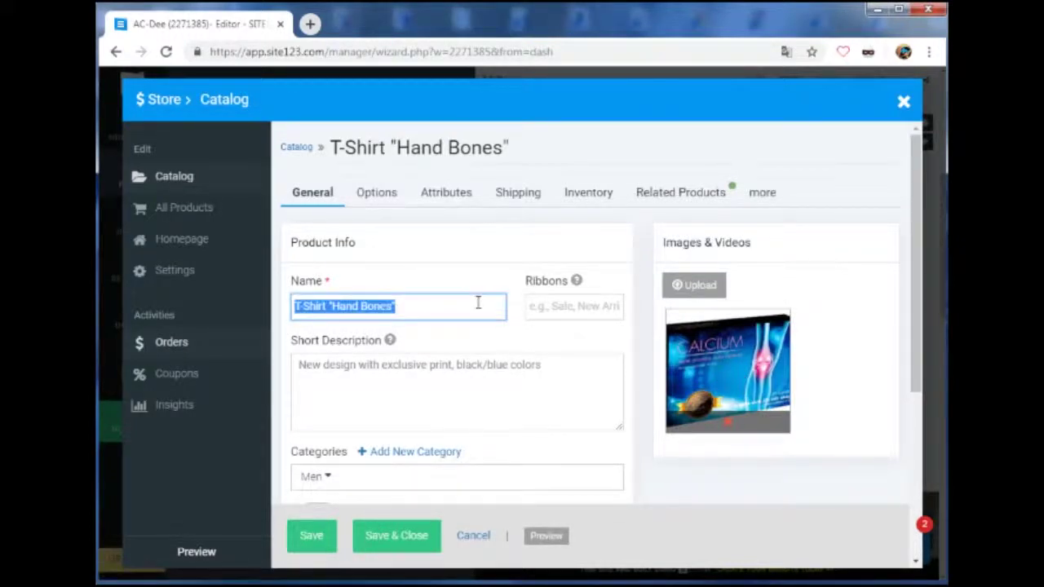
text(Calc)
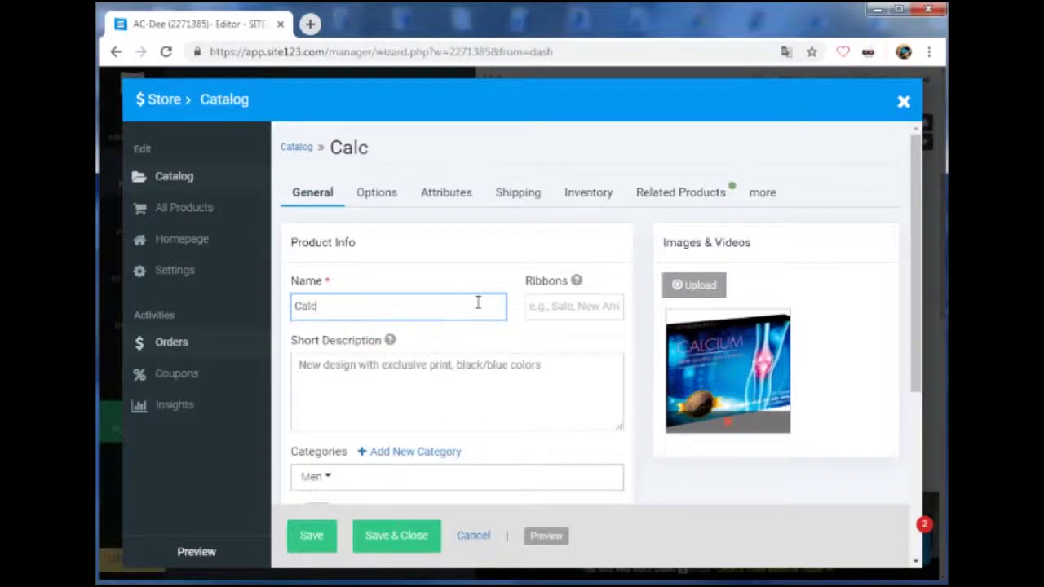
text(ium from seawee)
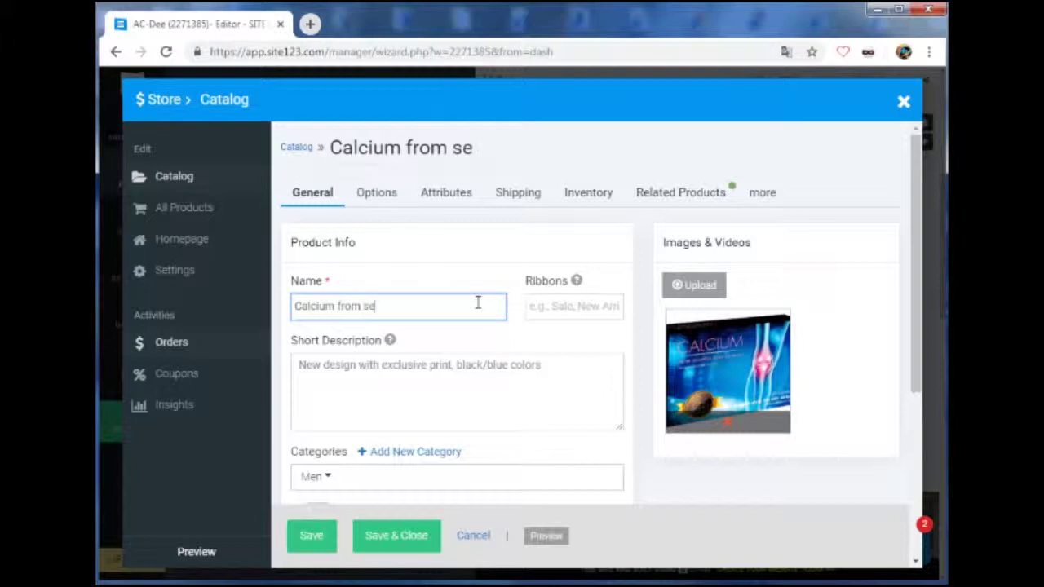
text(d)
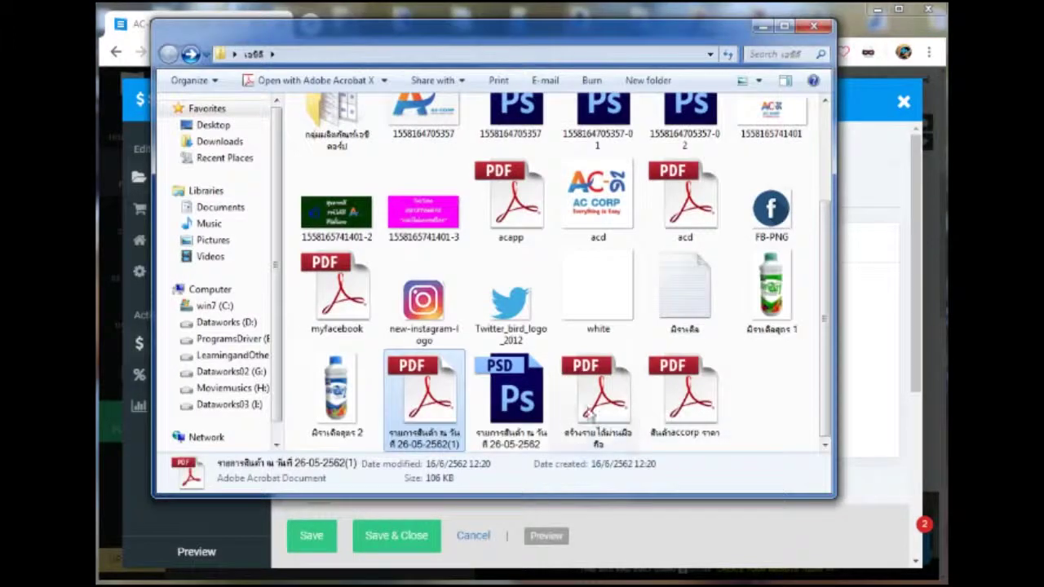
- Open the Calcium From Seaweed text file from the product folder in Notepad and narrow its window
click(589, 414)
scroll(589, 415, up, 5)
double_click(529, 174)
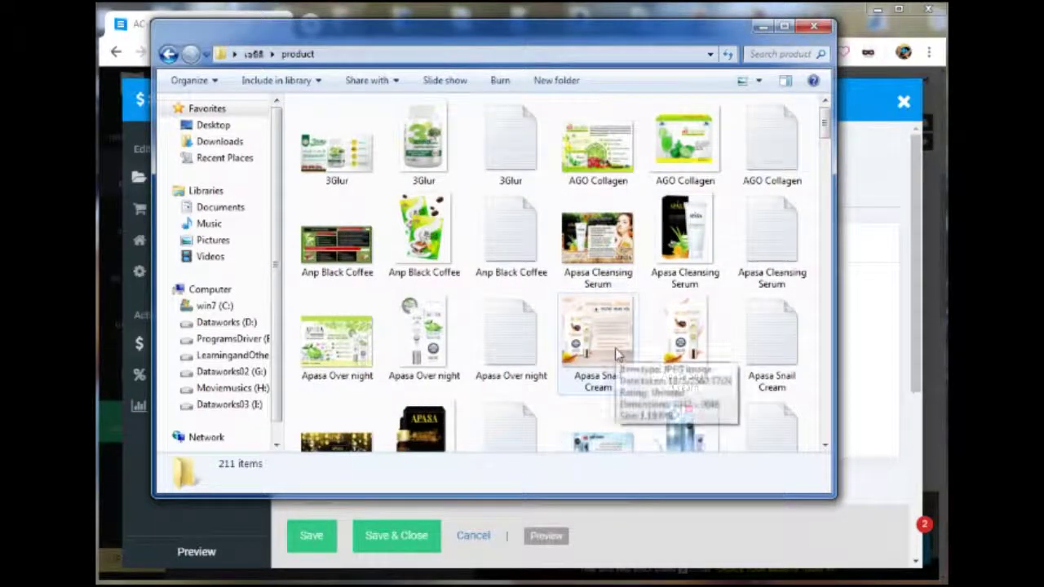
scroll(616, 353, down, 2)
scroll(616, 353, down, 3)
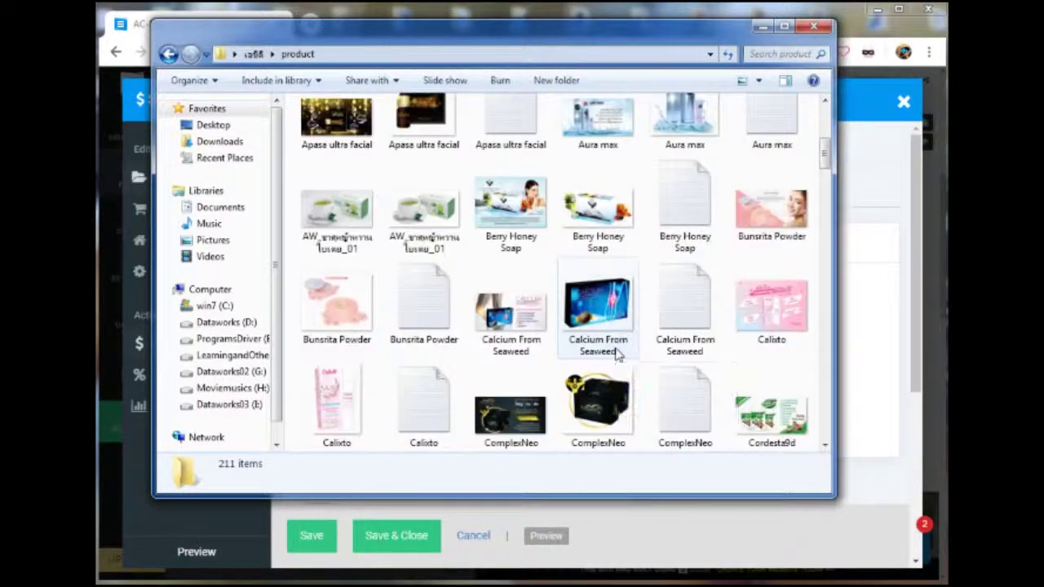
double_click(683, 302)
drag(868, 239, 588, 238)
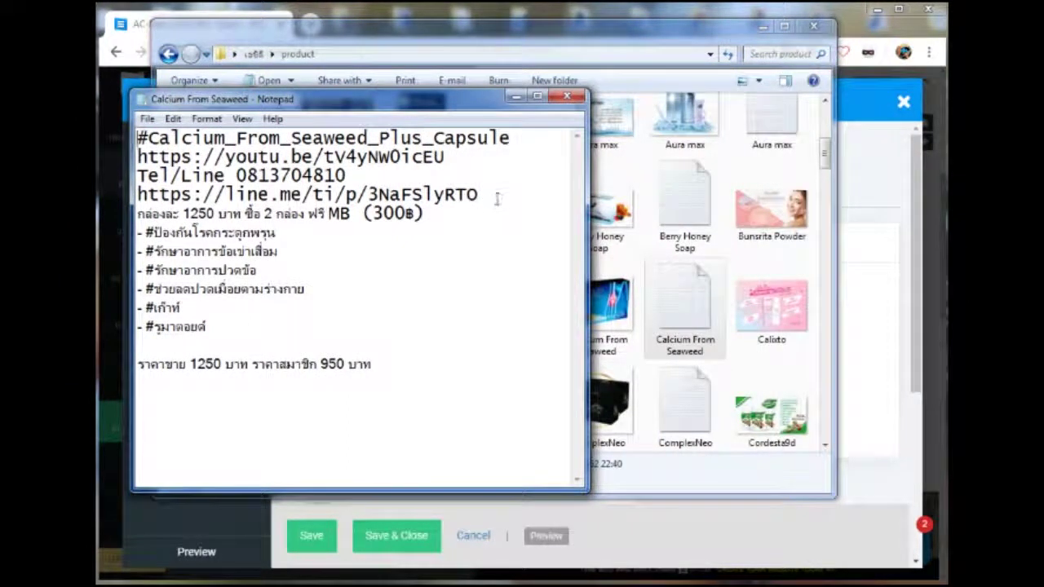
- Copy the benefit lines from #ป้องกันโรคกระดูกพรุน to #รูมาตอยด์ in the Calcium From Seaweed text file, and close the file
drag(266, 327, 137, 225)
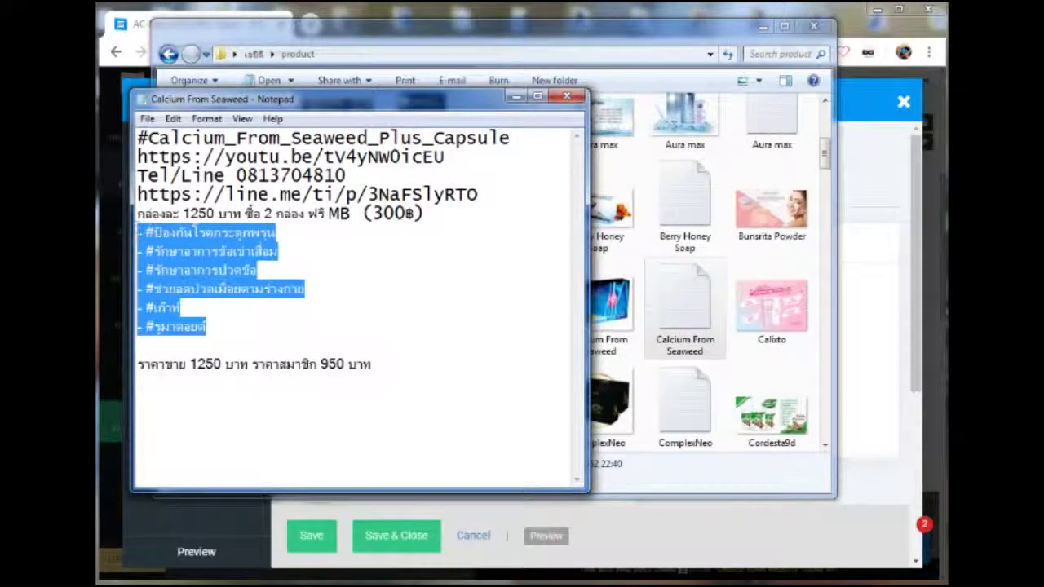
right_click(182, 248)
click(359, 302)
click(569, 98)
- Paste the copied benefit lines into the Calcium from seaweed product's short description and remove the old black/blue print sentence
click(844, 284)
click(303, 373)
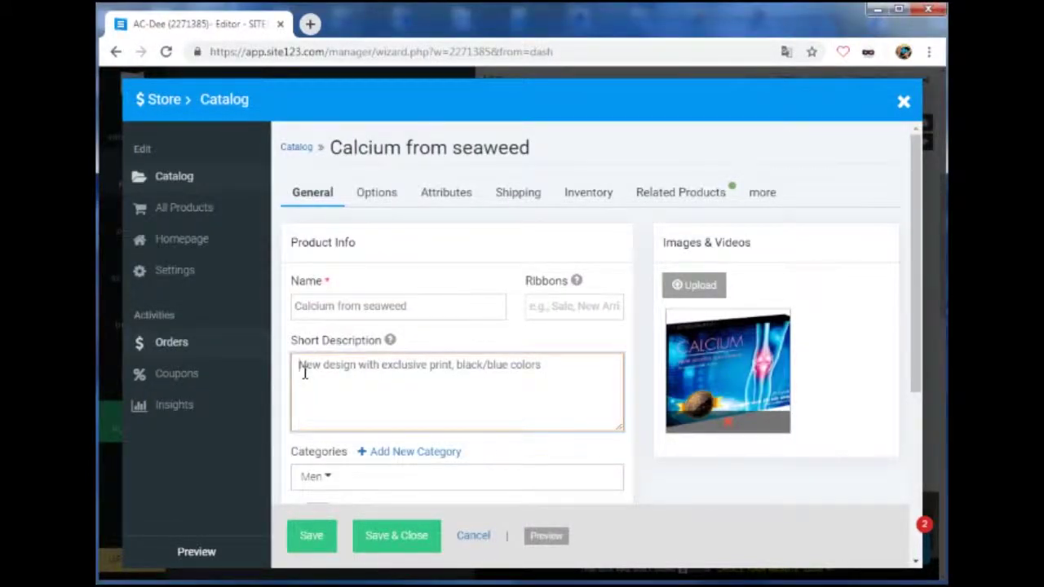
key(ctrl+v)
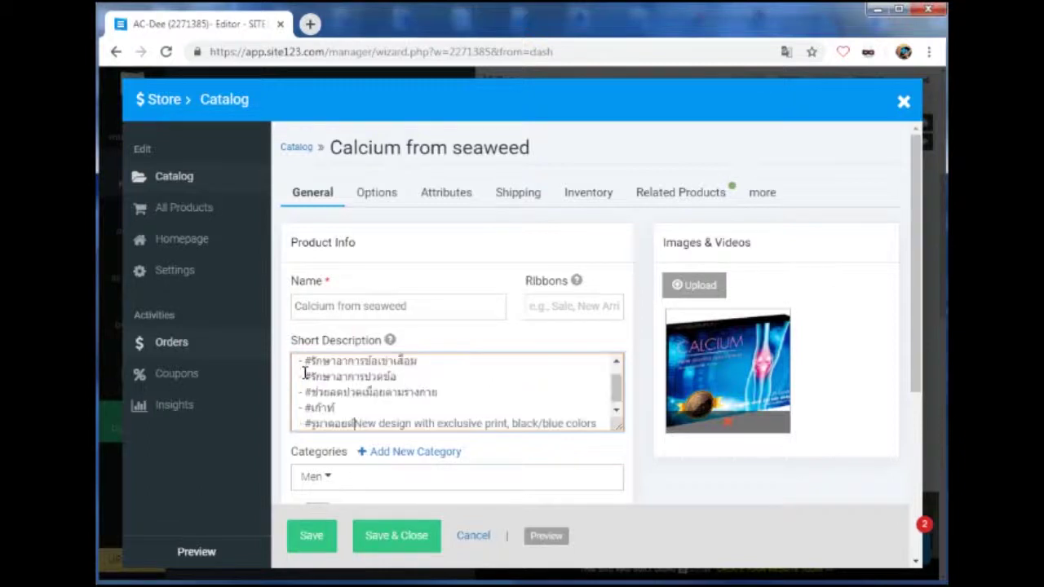
key(Delete)
key(Delete)
key(Delete)
key(Delete)
key(Delete)
key(Delete)
key(Delete)
key(Delete)
key(Delete)
key(Delete)
key(Delete)
key(Delete)
key(Delete)
key(Delete)
key(Delete)
key(Delete)
key(Delete)
key(Delete)
key(Delete)
key(Delete)
key(Delete)
key(Delete)
key(Delete)
key(Delete)
key(Delete)
key(Delete)
key(Delete)
key(Delete)
key(Delete)
key(Delete)
key(Delete)
key(Delete)
key(Delete)
key(Delete)
key(Delete)
key(Delete)
key(Delete)
key(Delete)
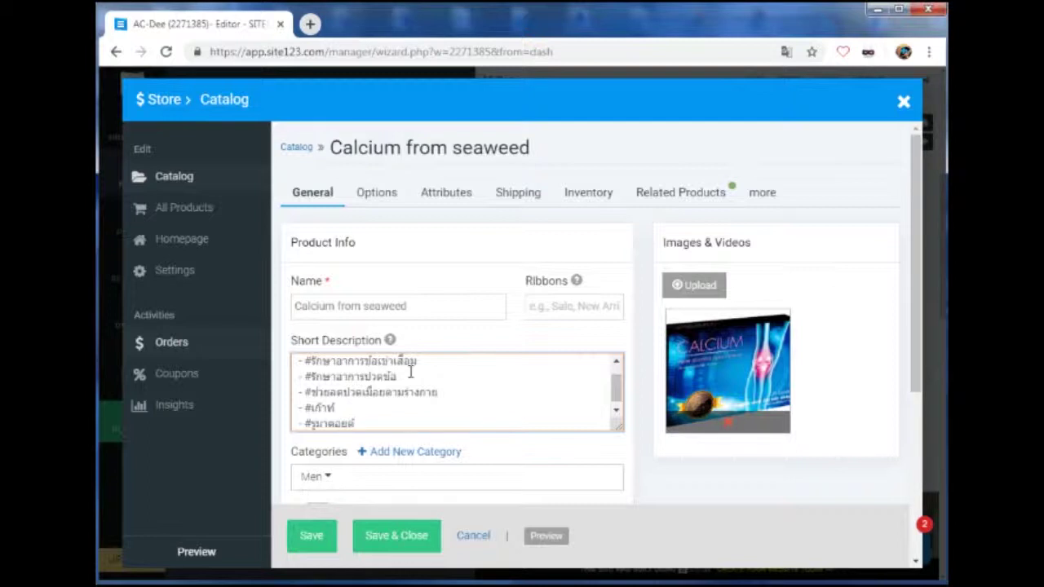
scroll(447, 371, down, 1)
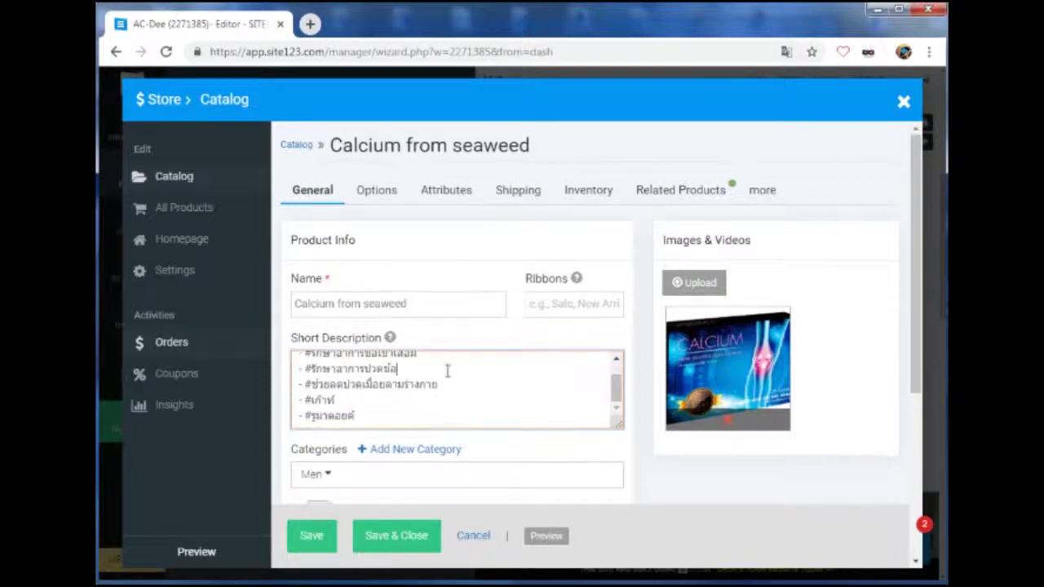
scroll(448, 371, down, 1)
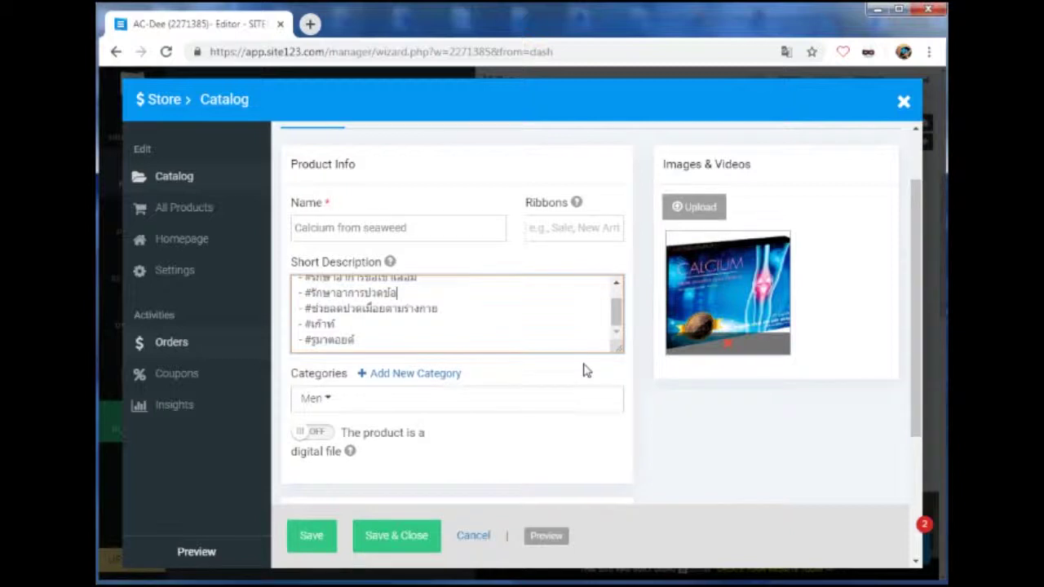
- Set the Calcium from seaweed product's price to 1250 baht, keep its Men category, and save and close the product
click(331, 401)
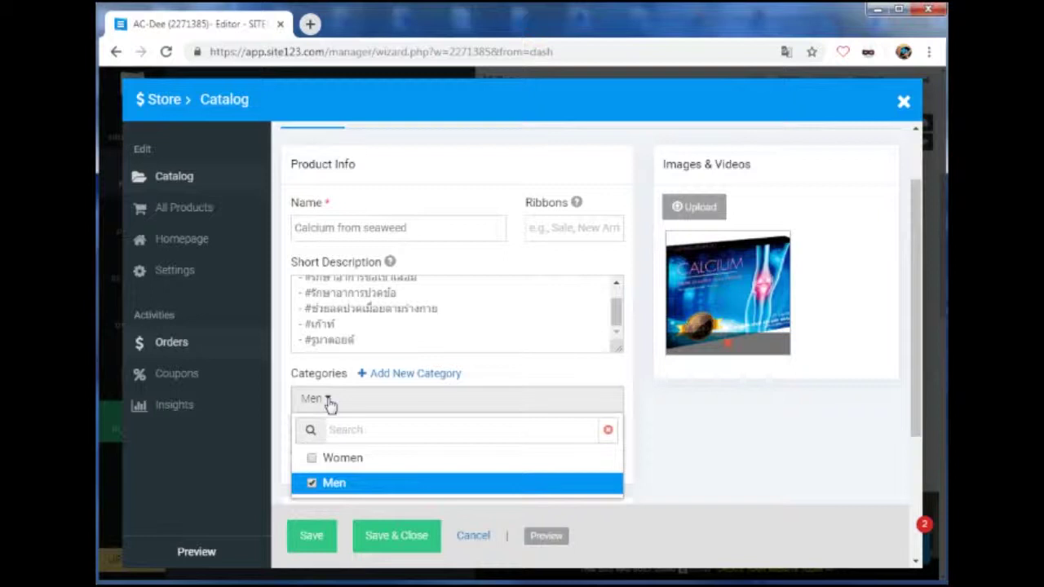
click(331, 401)
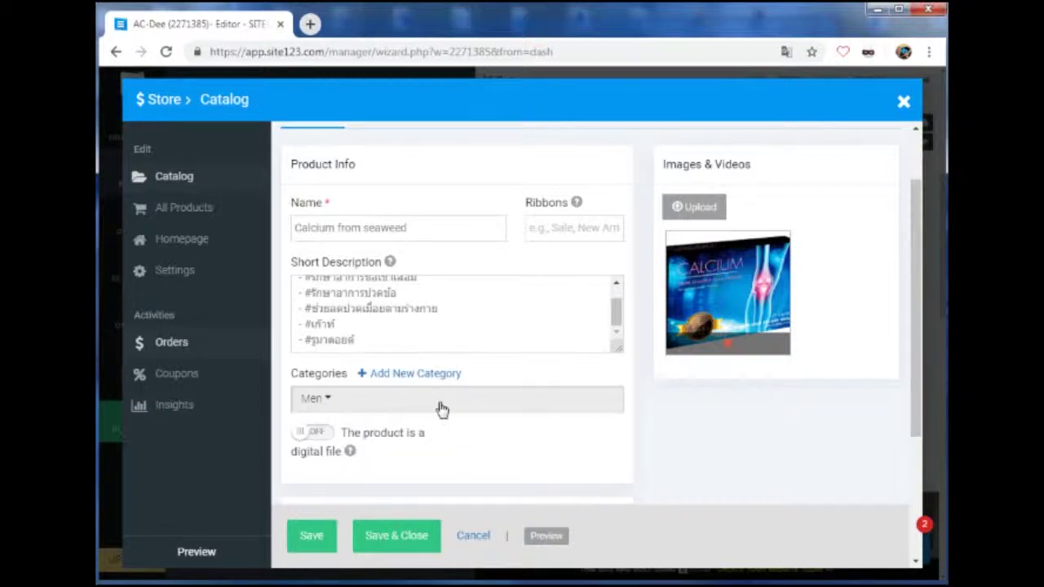
scroll(442, 410, down, 1)
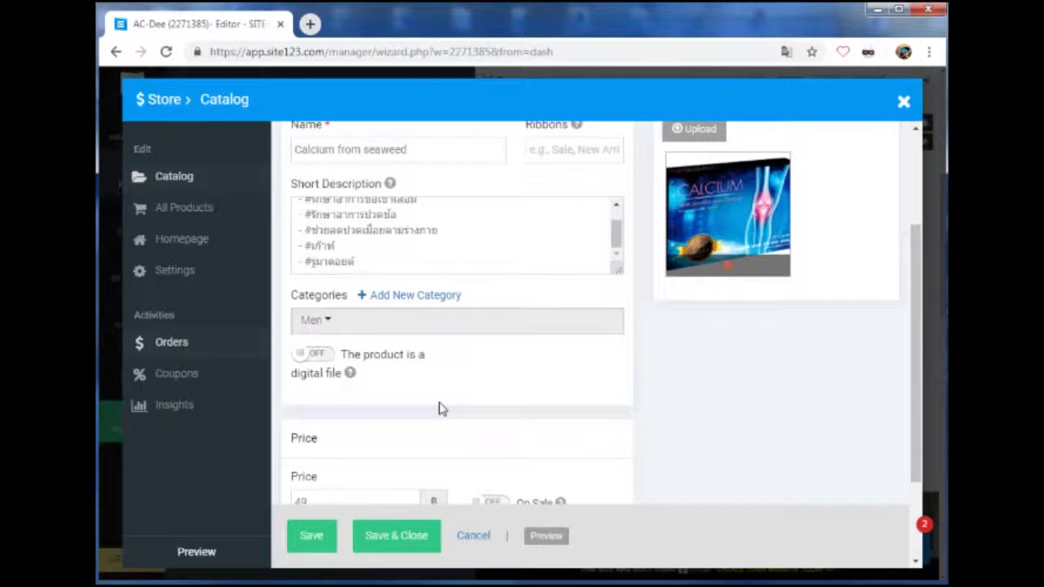
scroll(442, 410, down, 1)
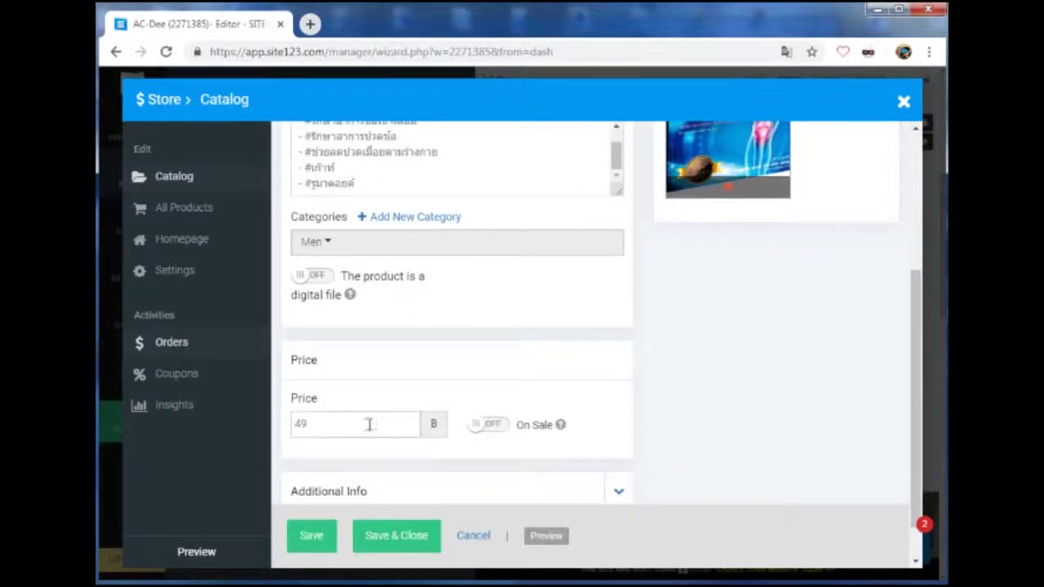
drag(365, 424, 274, 431)
text(1250)
click(525, 372)
scroll(527, 375, down, 1)
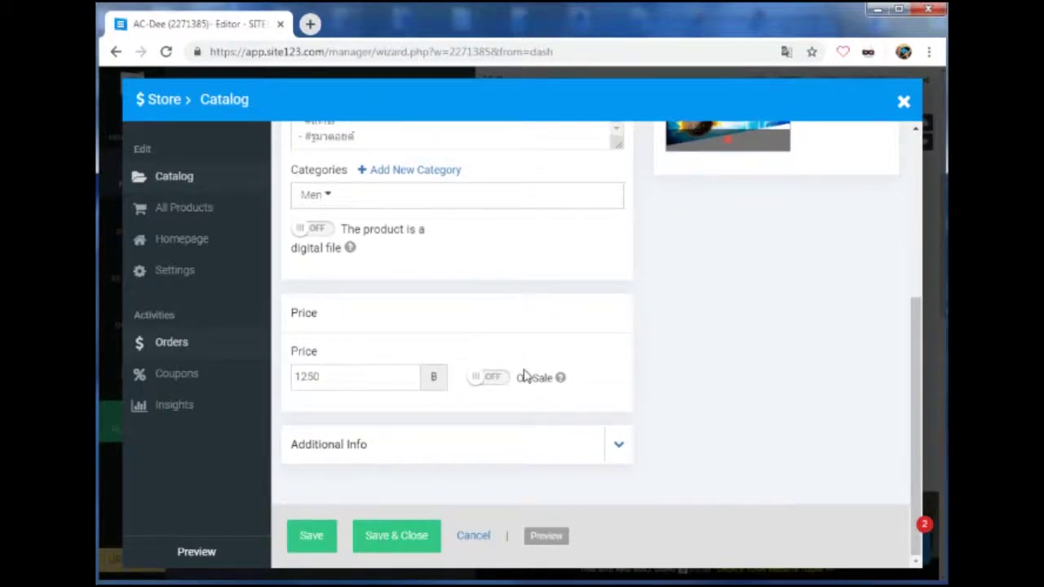
click(392, 534)
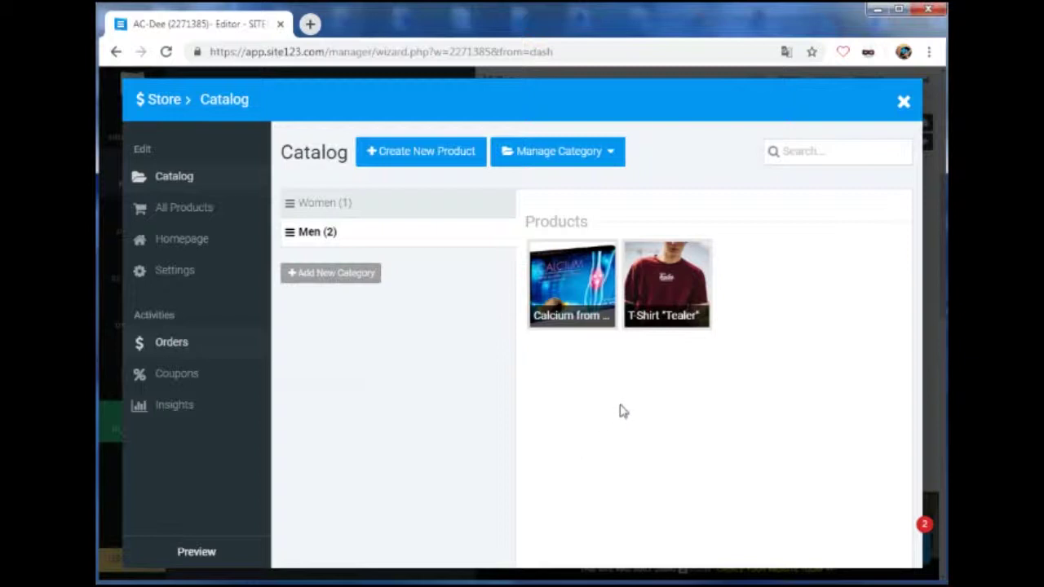
click(675, 297)
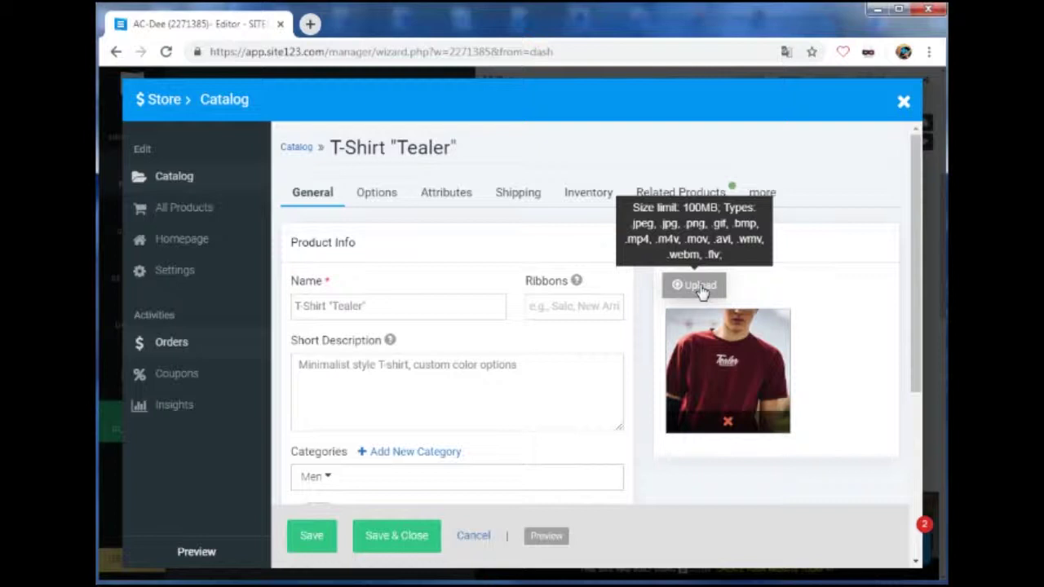
click(699, 286)
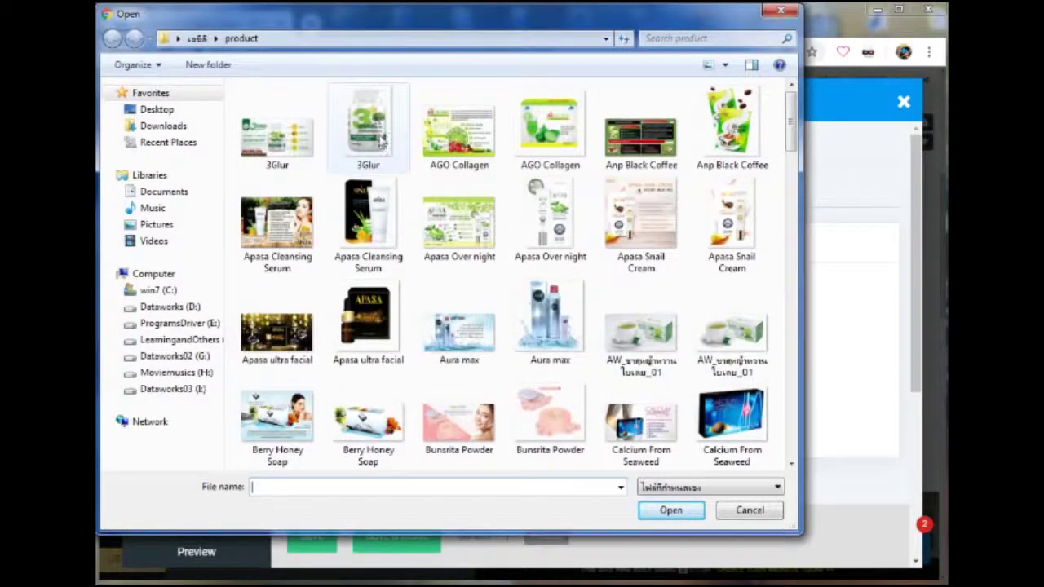
click(750, 509)
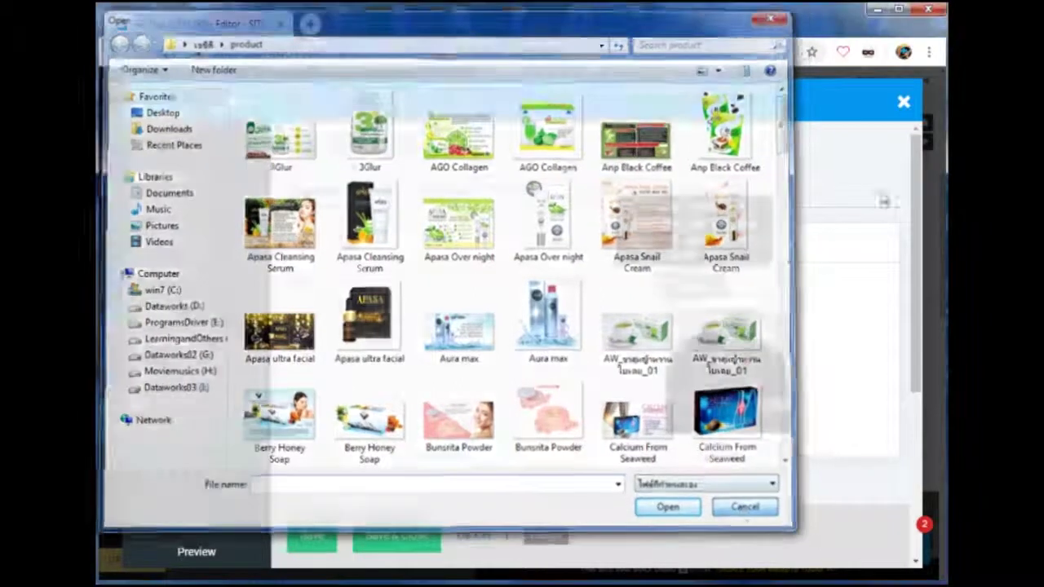
- Close the catalog, show the T-Shirt "Tealer" page from the New Arrival section, and open that product for editing
click(904, 103)
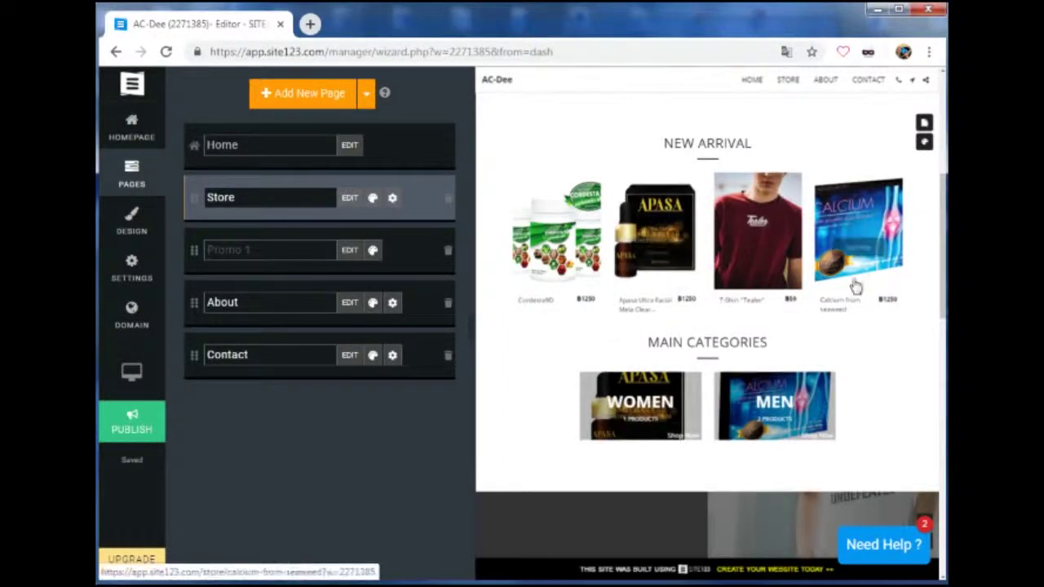
click(760, 263)
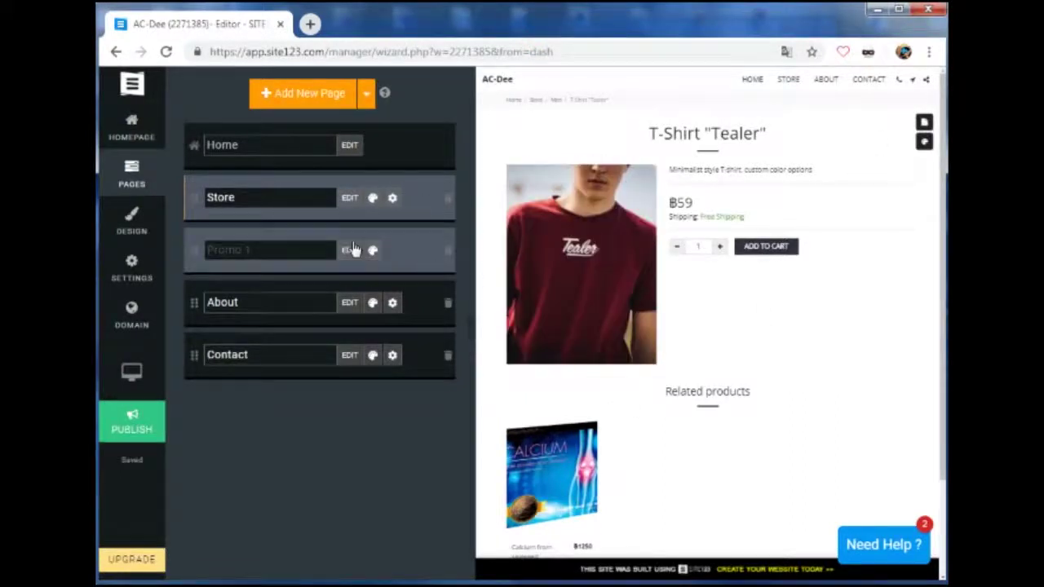
click(131, 175)
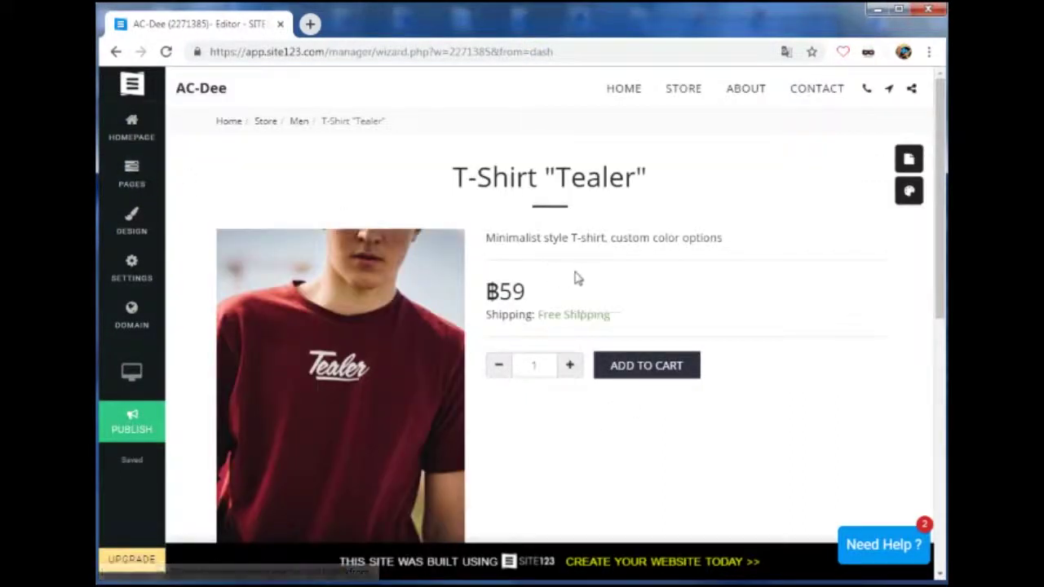
click(909, 160)
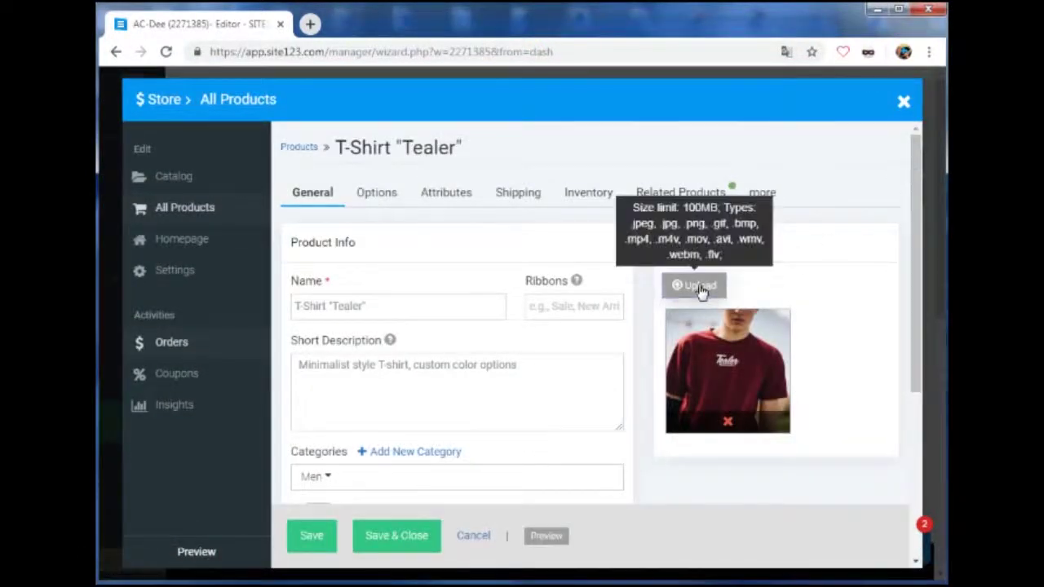
- Upload the 3Glur bottle picture from the product folder to T-Shirt "Tealer", and delete the product's T-shirt image
click(695, 286)
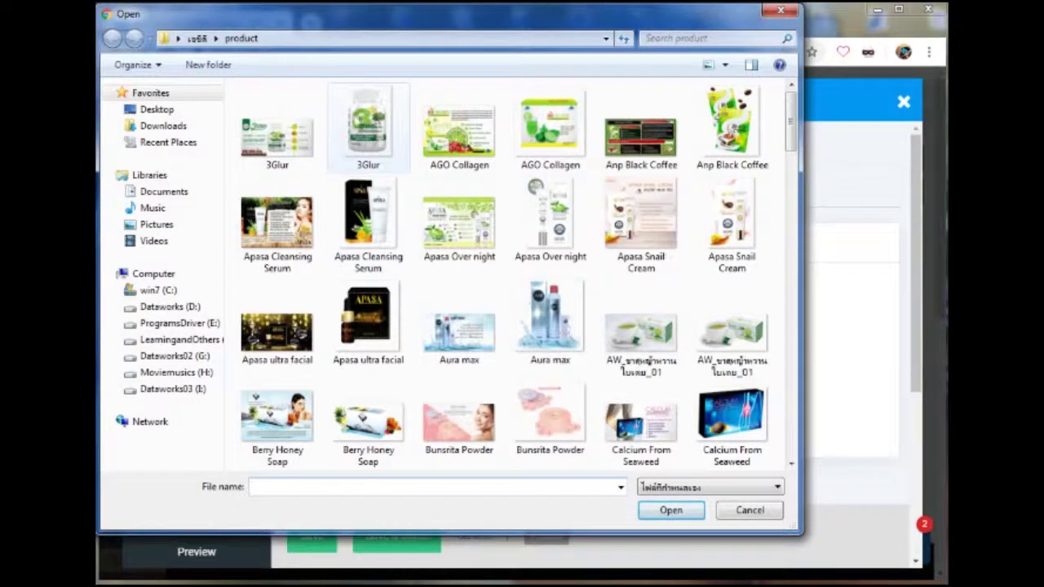
double_click(368, 122)
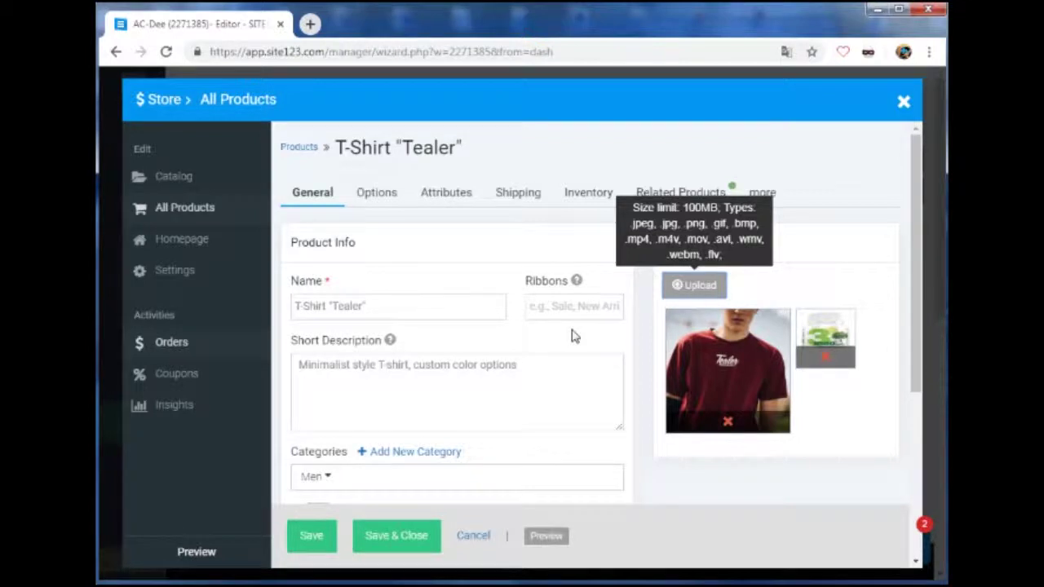
click(728, 423)
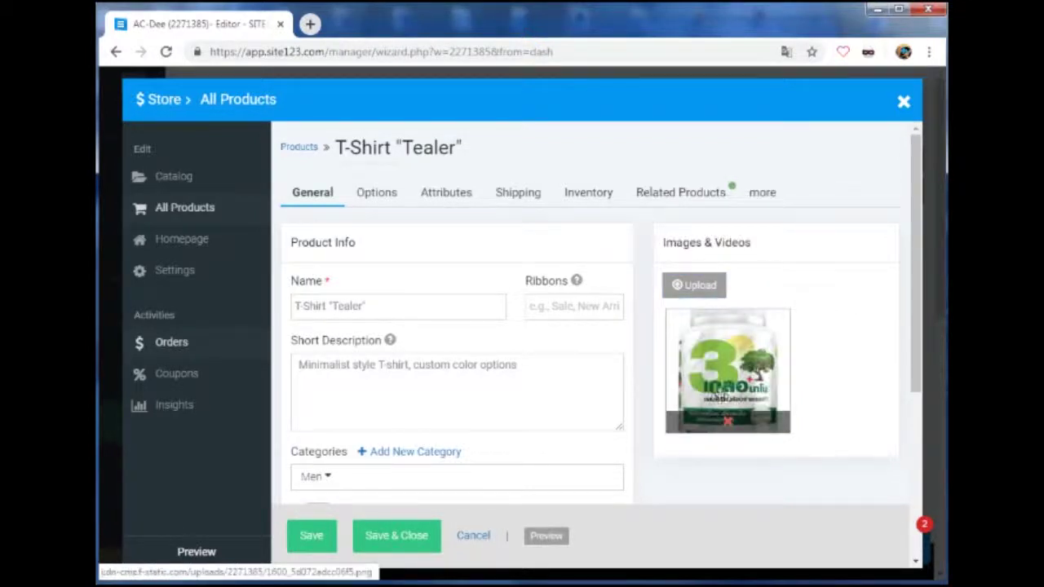
- Rename the T-Shirt "Tealer" product as 3 เกลอนาโน
click(394, 307)
drag(394, 307, 251, 309)
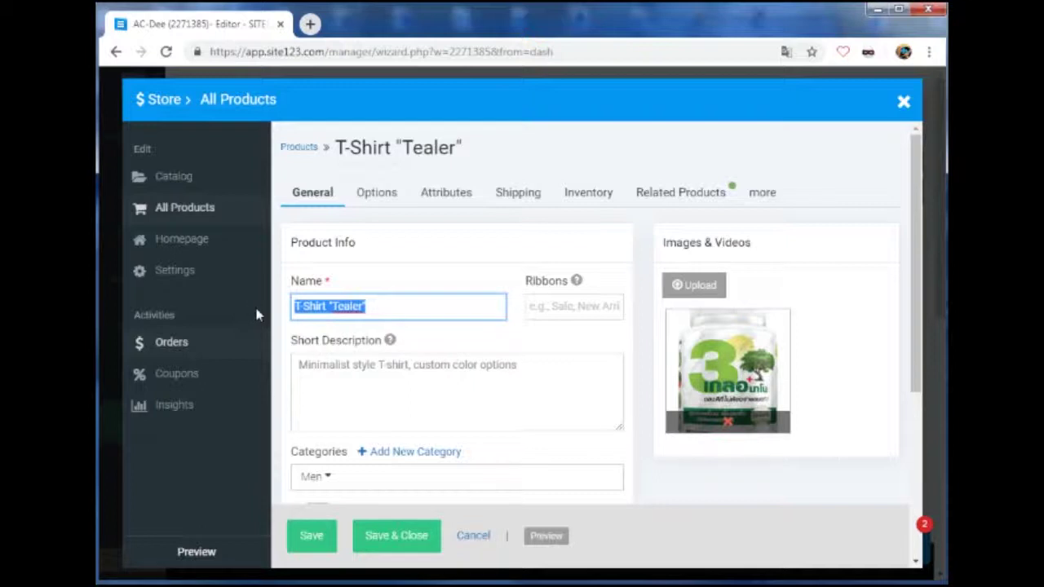
text(3)
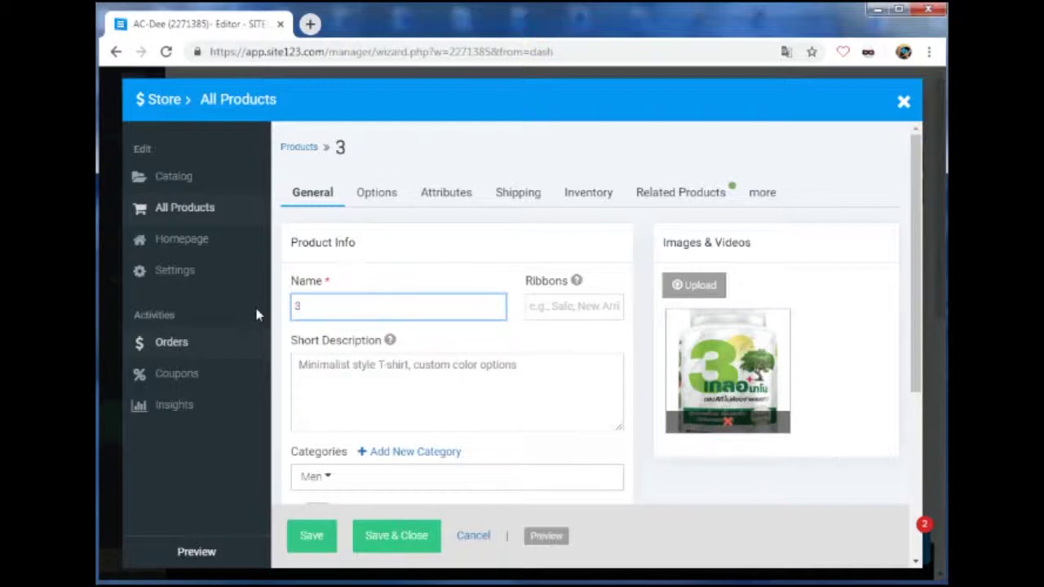
text( เลอ)
key(BackSpace)
key(BackSpace)
text(กลอนาโน)
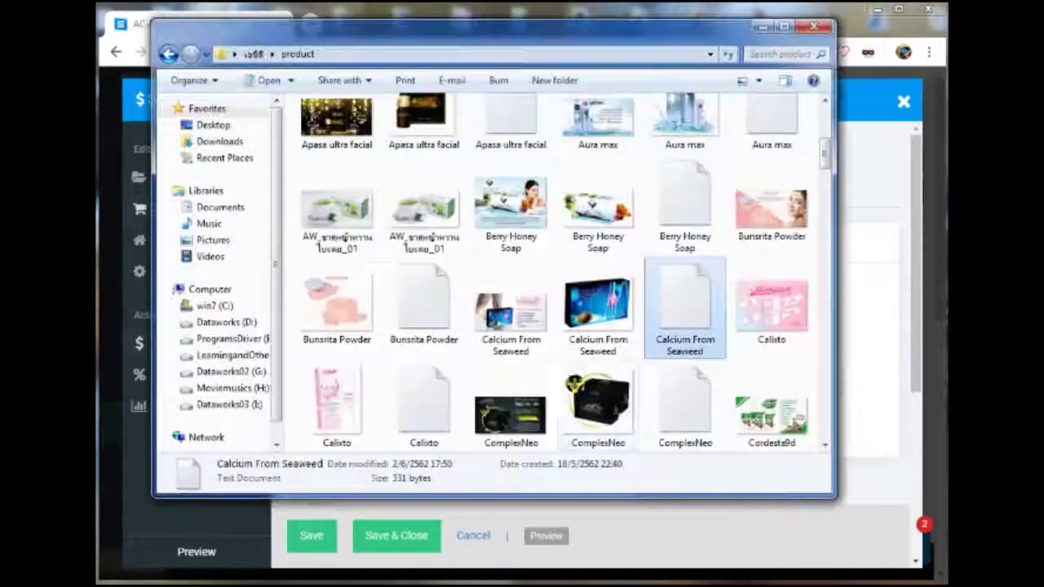
- Open the 3Glur text file from the product folder and copy its lines from อาหารพืช 3เกลอนาโน to #เร่งการแตกตัวของธาตุอาหาร
scroll(562, 363, up, 5)
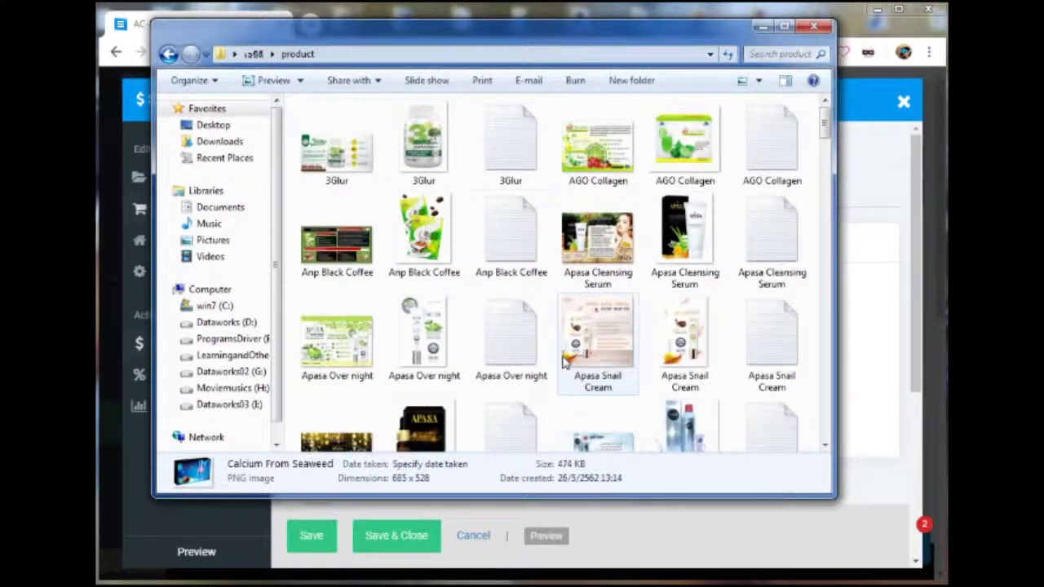
double_click(509, 156)
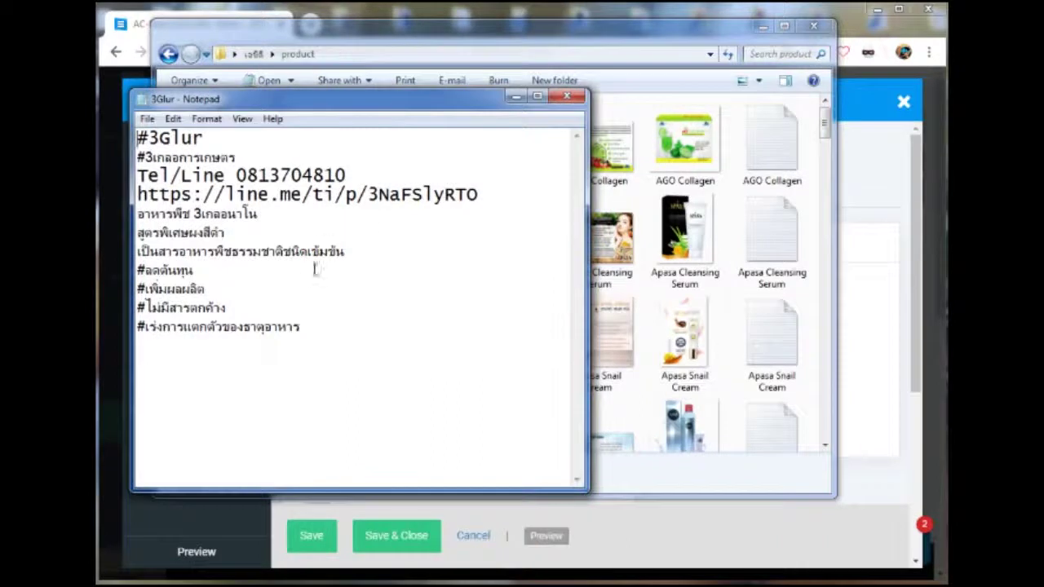
drag(312, 328, 138, 210)
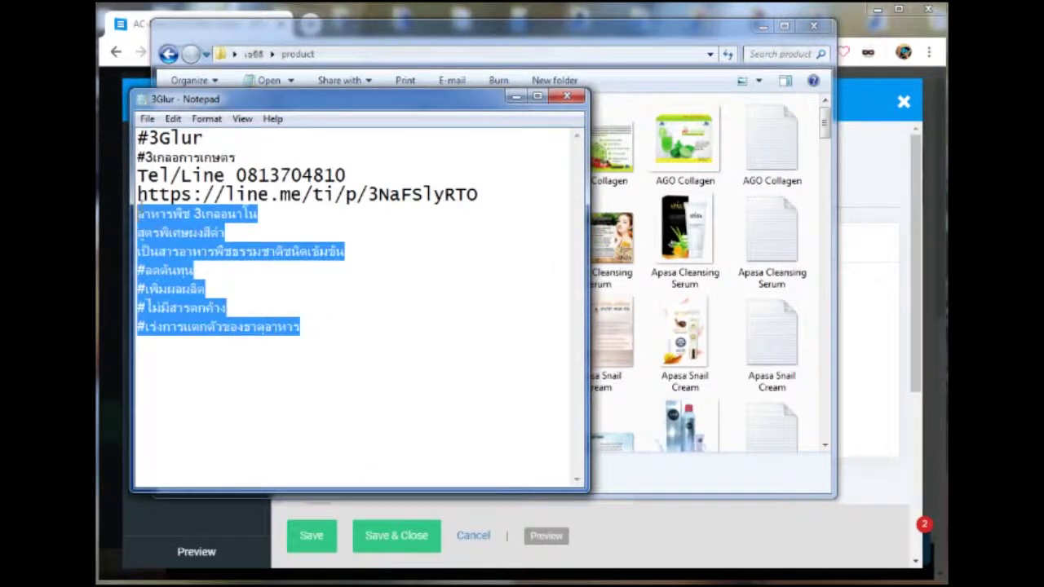
right_click(172, 254)
click(206, 308)
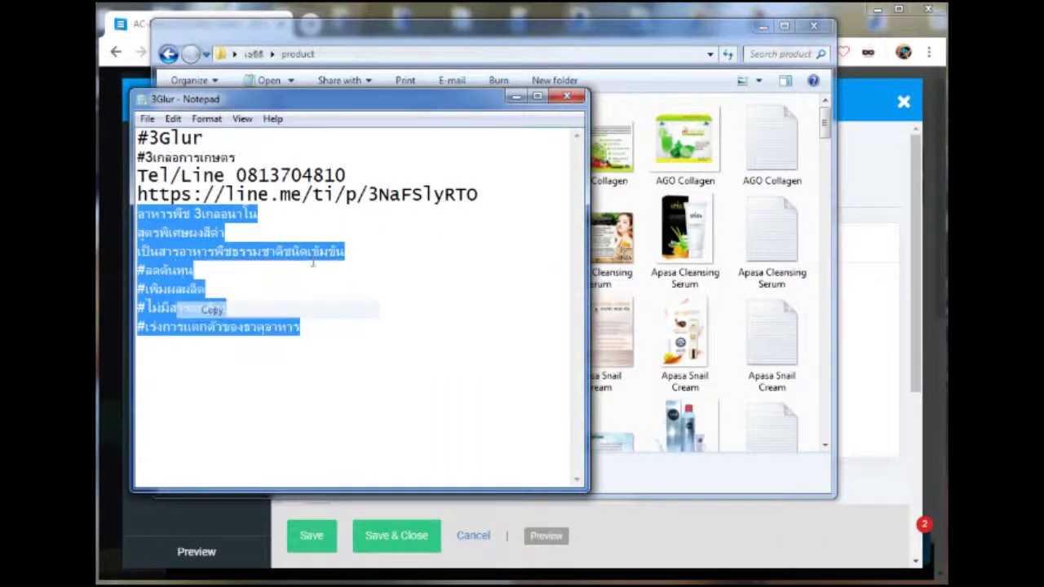
click(515, 97)
- Replace the 3 เกลอนาโน product's short description with the copied 3Glur text
click(853, 270)
click(443, 378)
drag(532, 367, 299, 367)
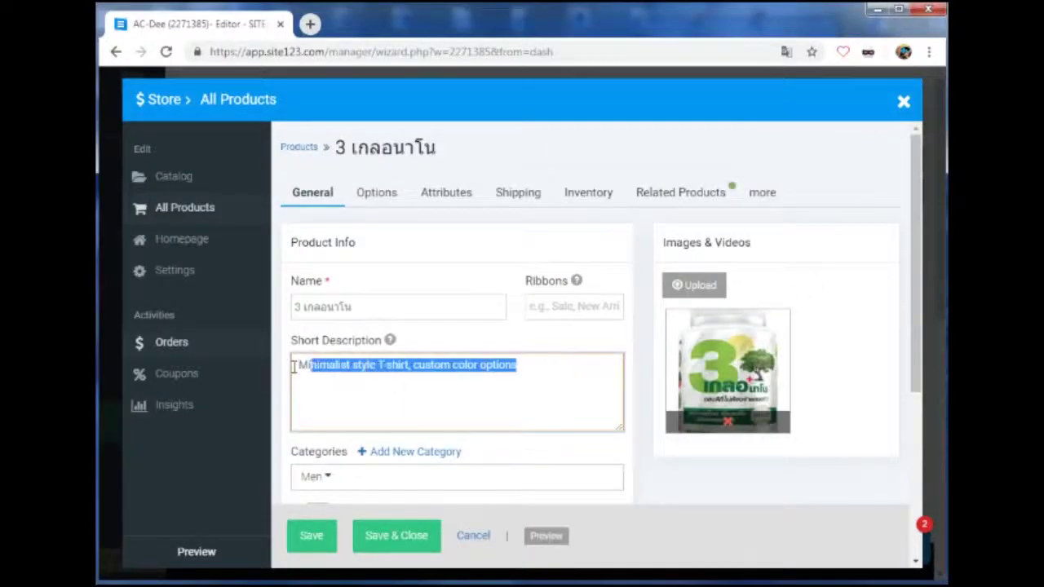
key(ctrl+v)
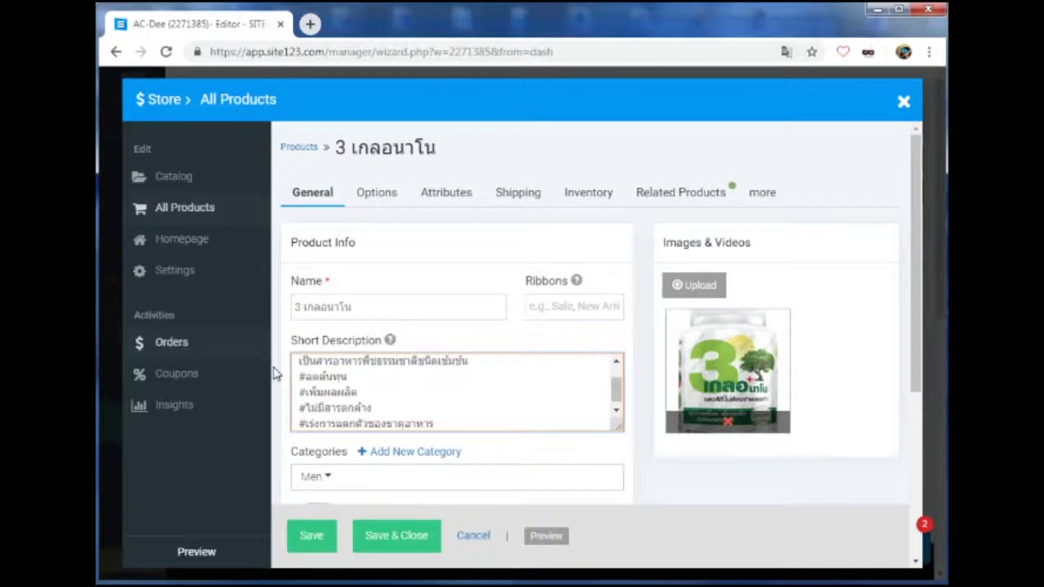
- Set the 3 เกลอนาโน product's price to 2500, expand its additional info, and save and close the product
scroll(682, 454, down, 1)
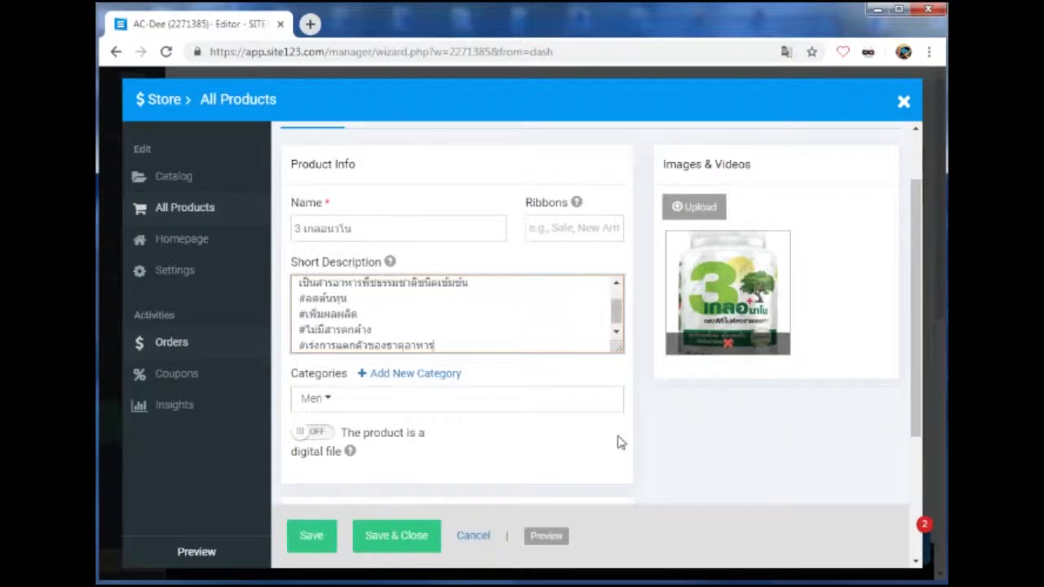
scroll(618, 442, down, 3)
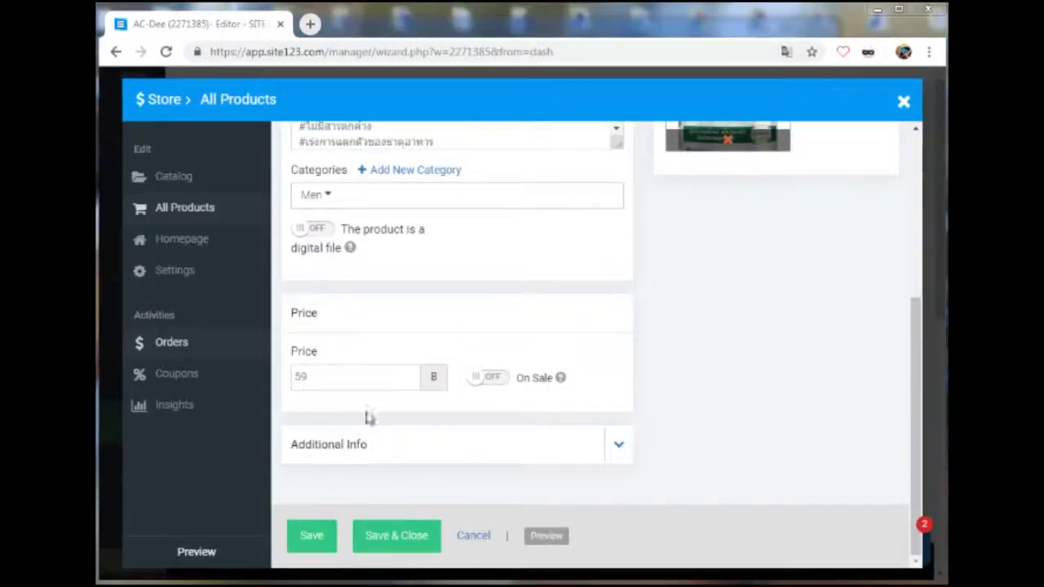
double_click(340, 380)
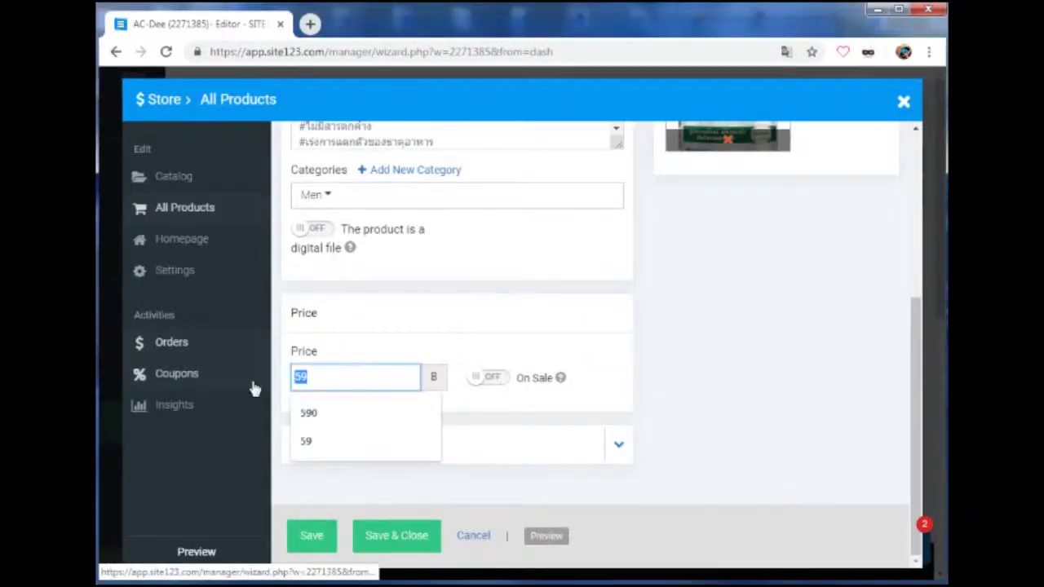
text(2500)
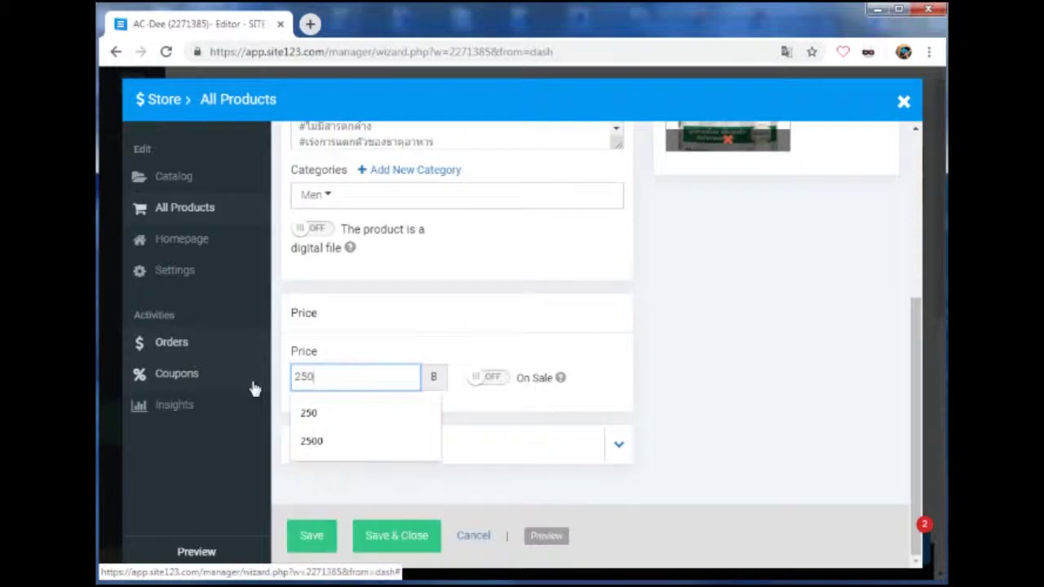
click(448, 441)
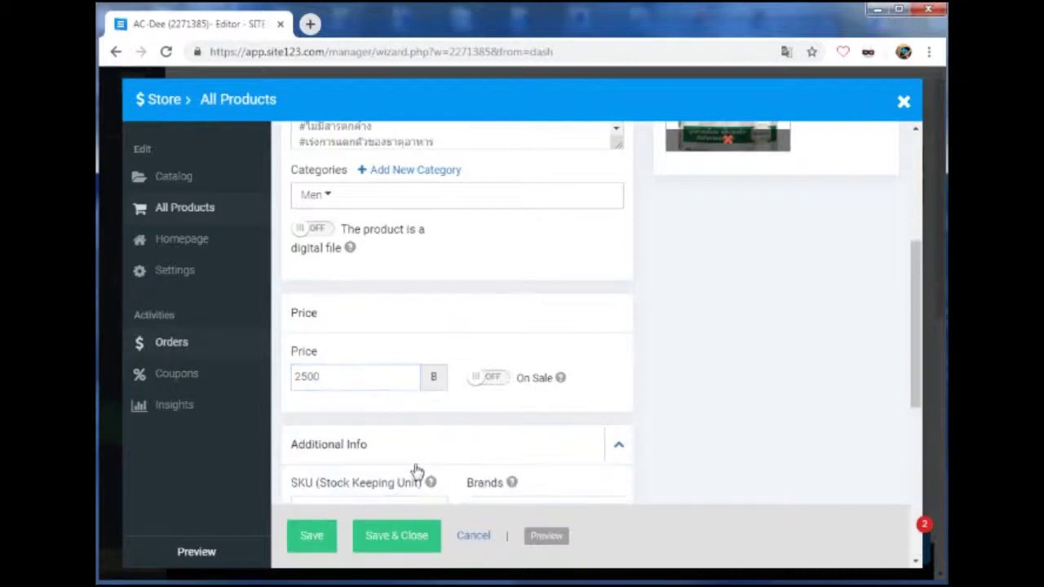
scroll(435, 468, down, 3)
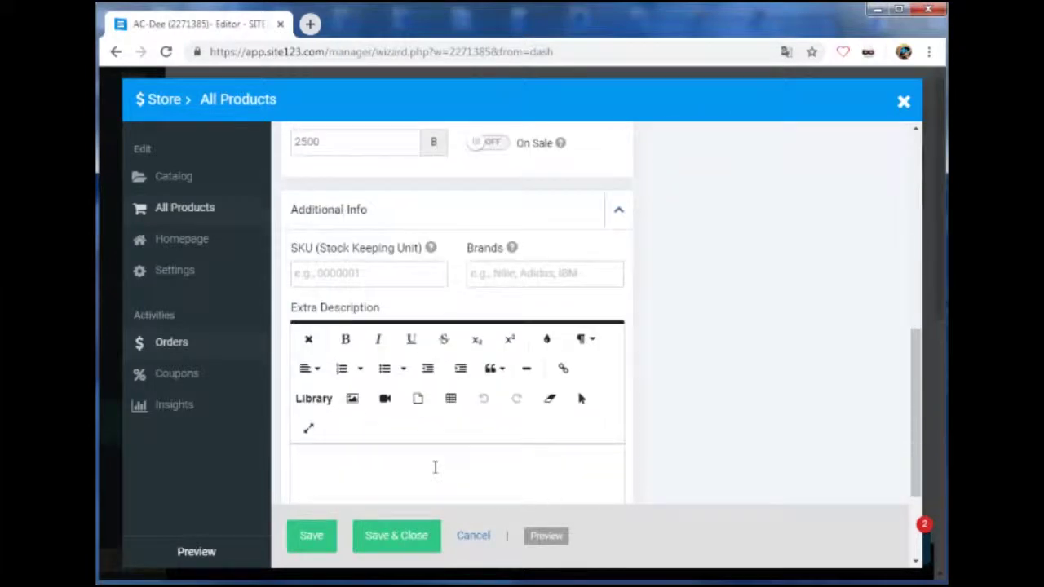
click(409, 543)
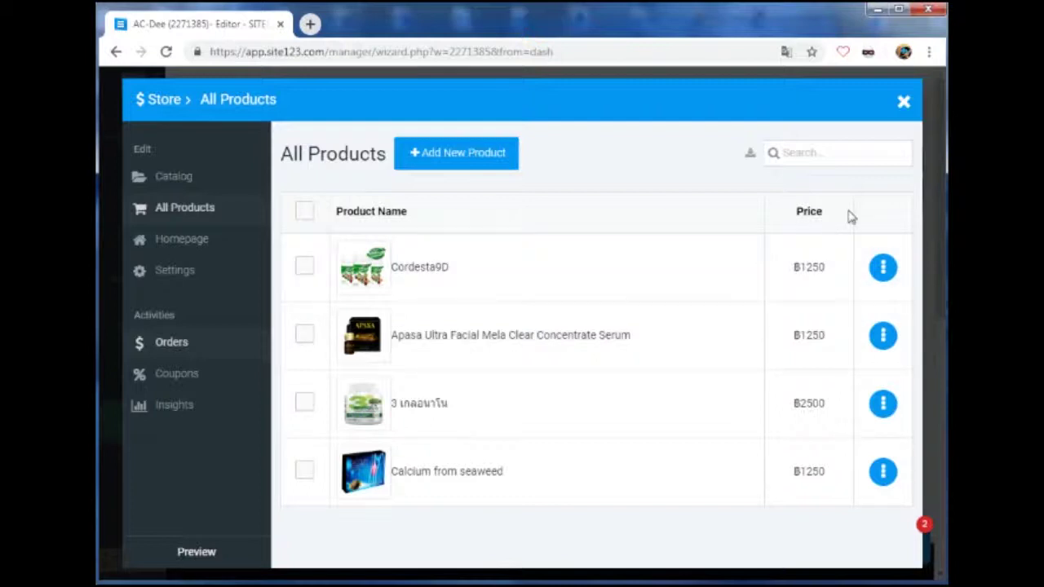
- Close the product manager, return to the website's home page and open the store catalog
click(904, 102)
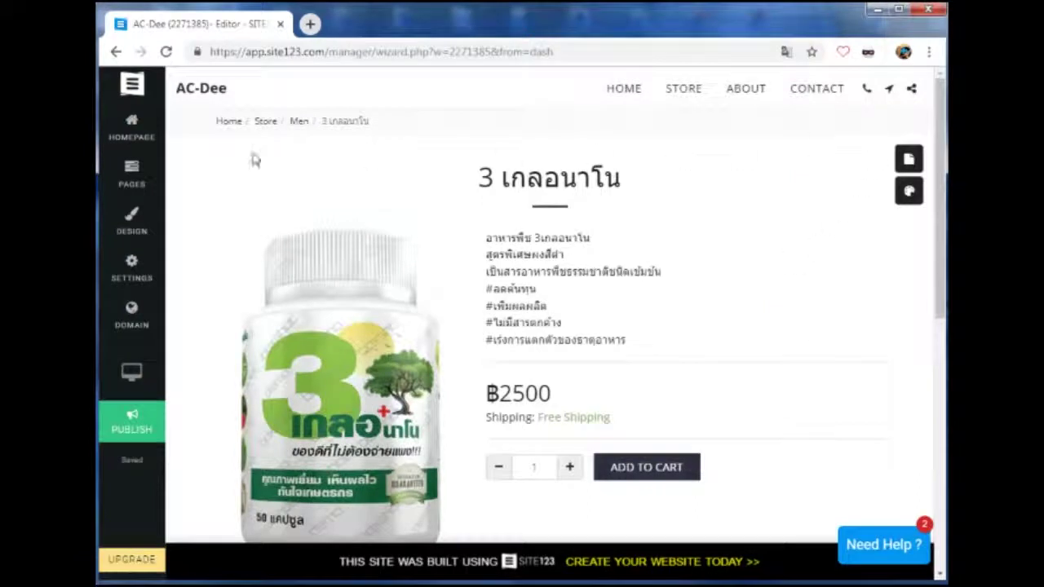
click(139, 135)
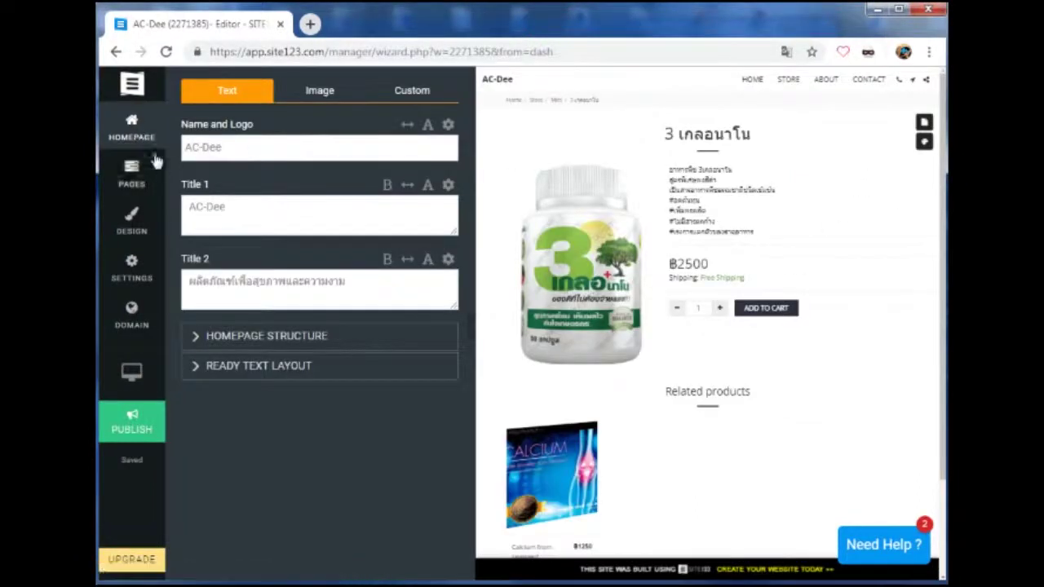
click(142, 128)
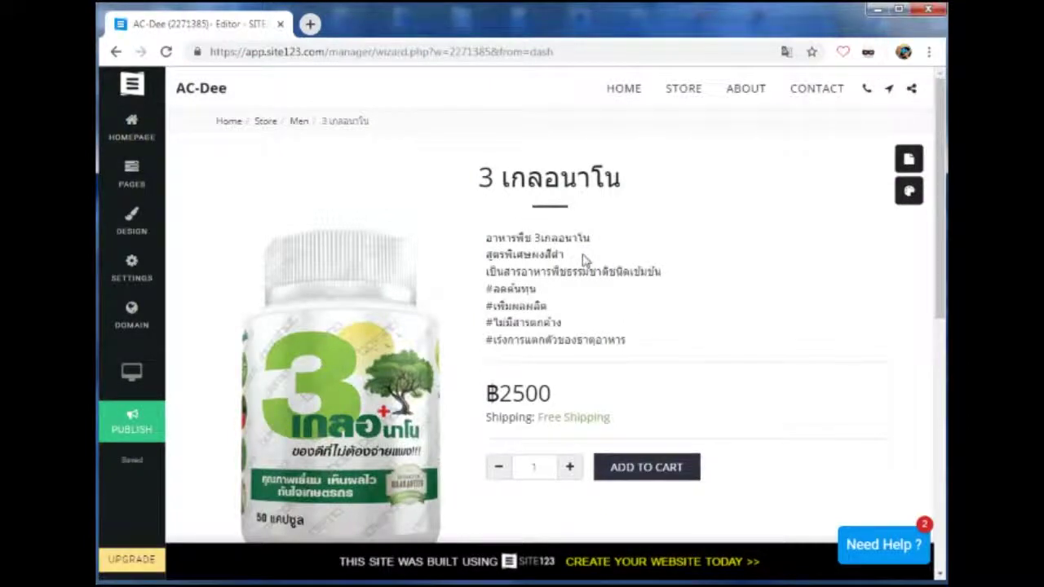
click(628, 95)
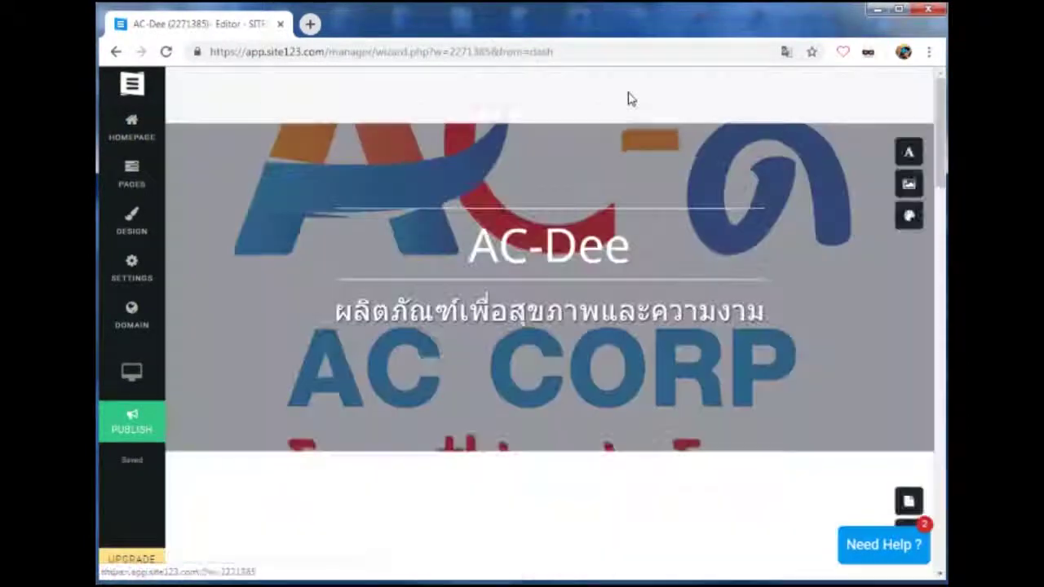
scroll(617, 281, down, 5)
click(617, 282)
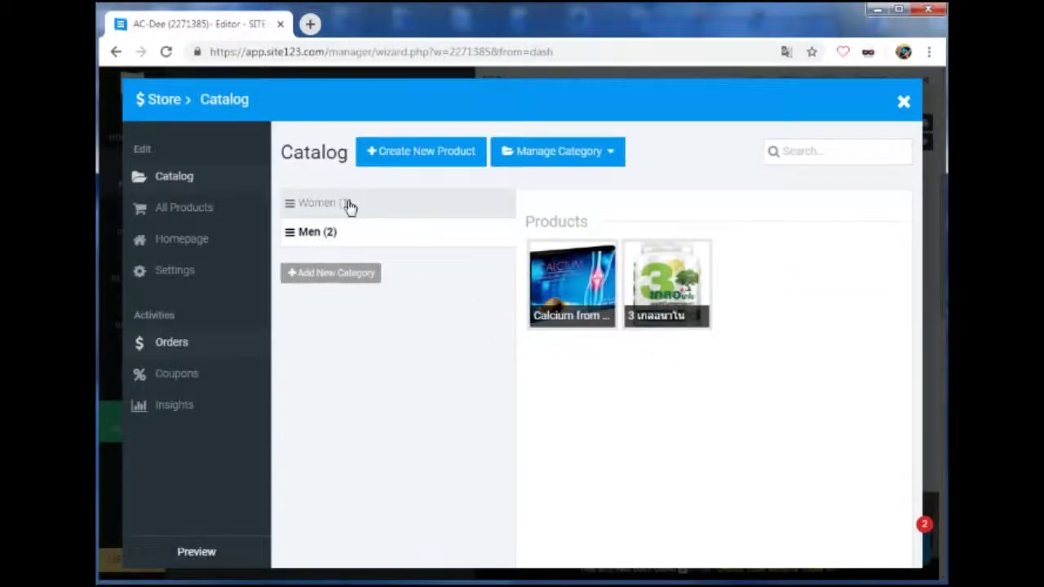
- Rename the Men category in the store catalog as เครื่องสำอาง and save it
click(311, 235)
click(611, 155)
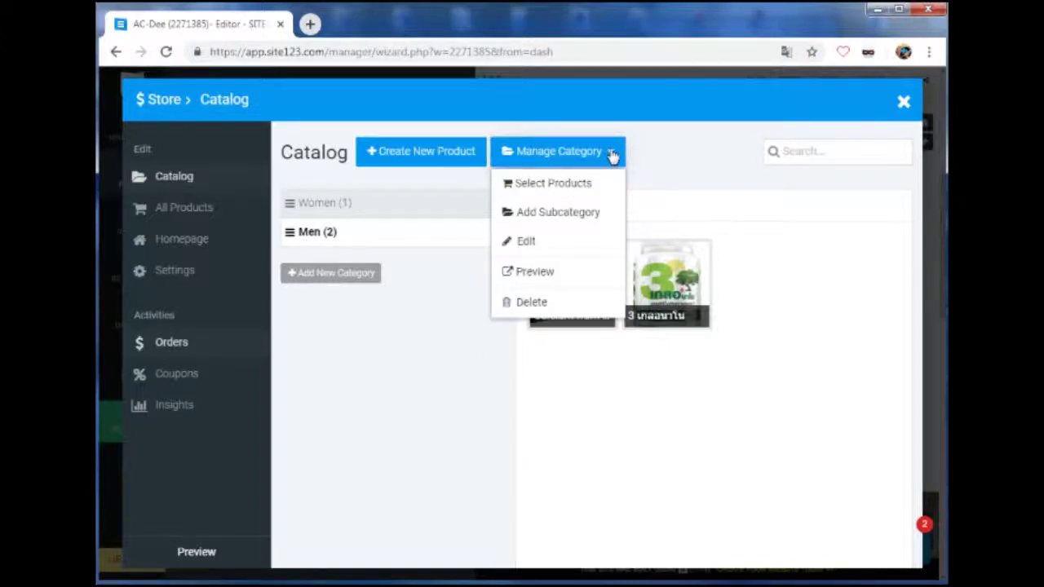
click(540, 241)
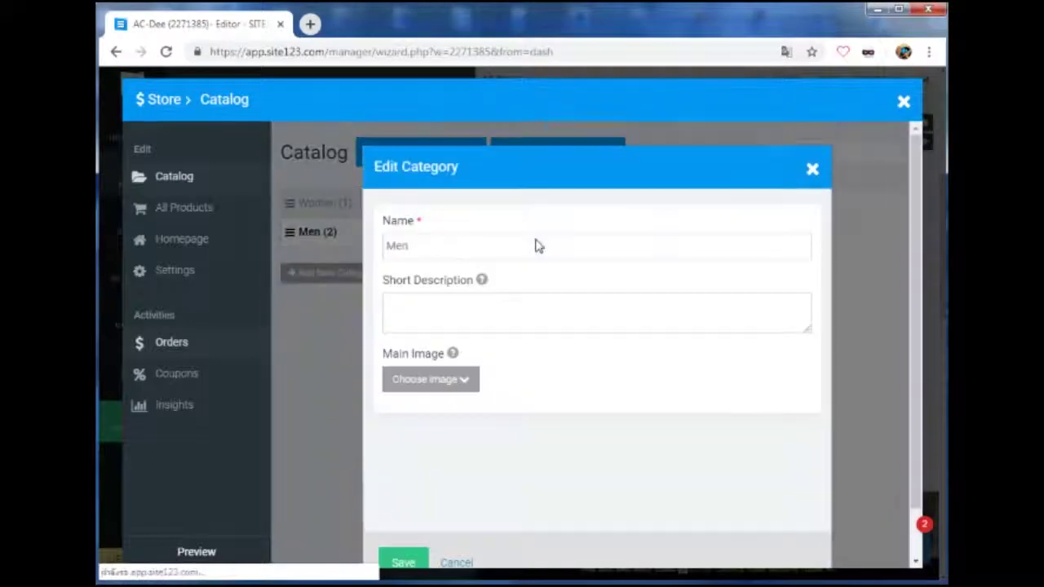
double_click(439, 249)
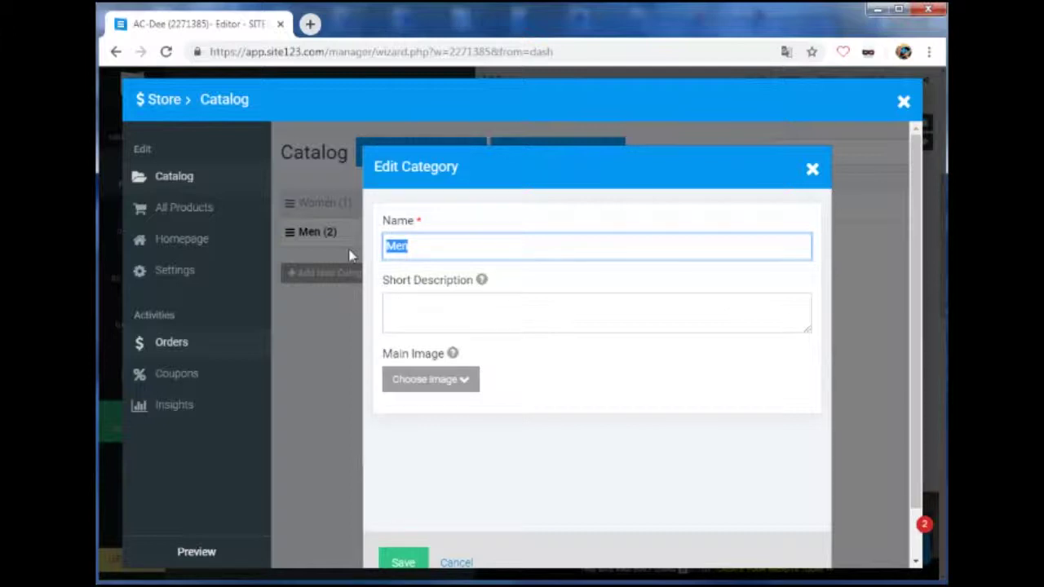
text(Le)
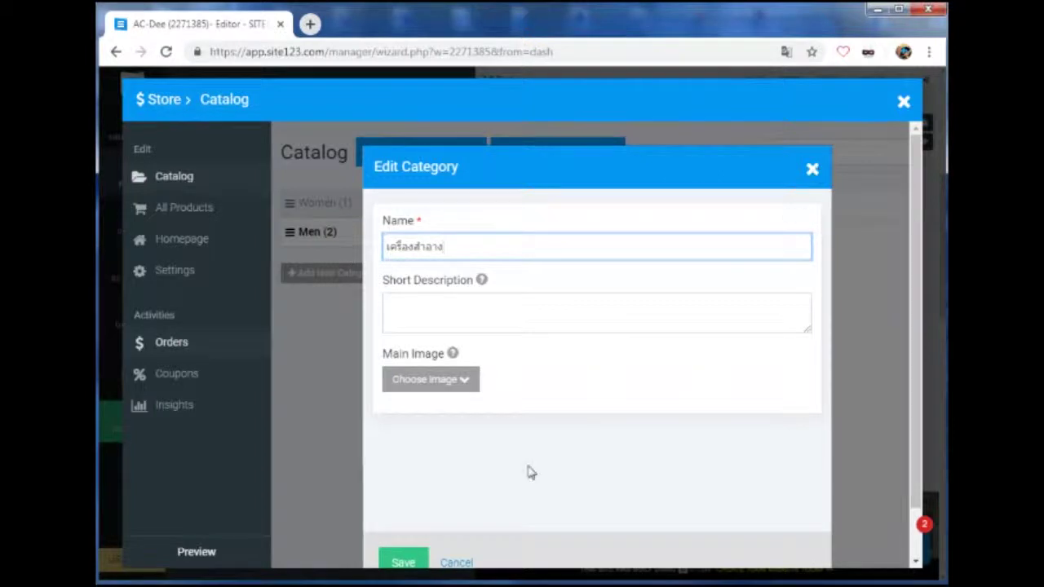
click(400, 562)
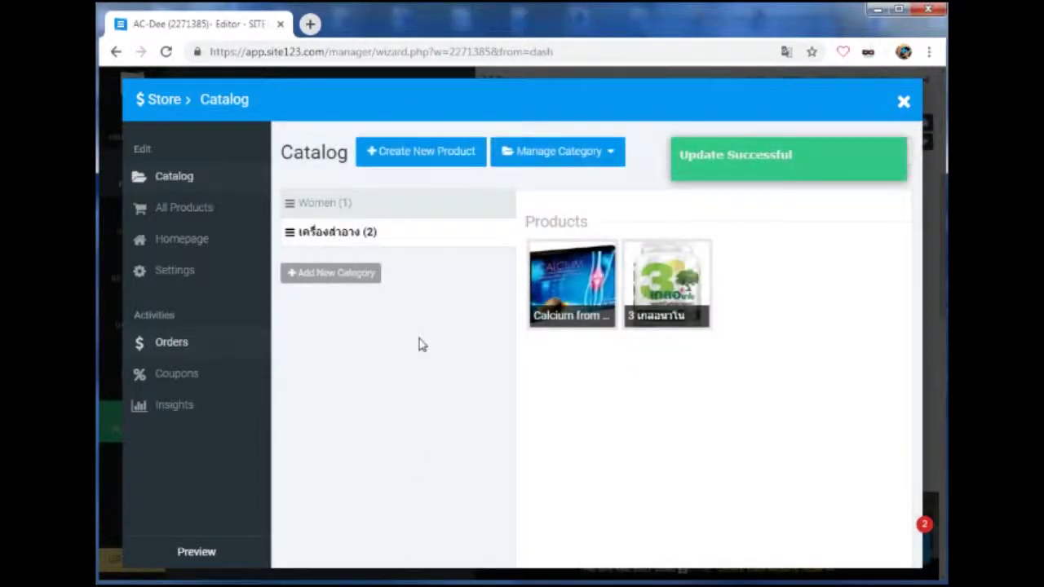
- Remove the Calcium from seaweed product from the เครื่องสำอาง category
click(334, 207)
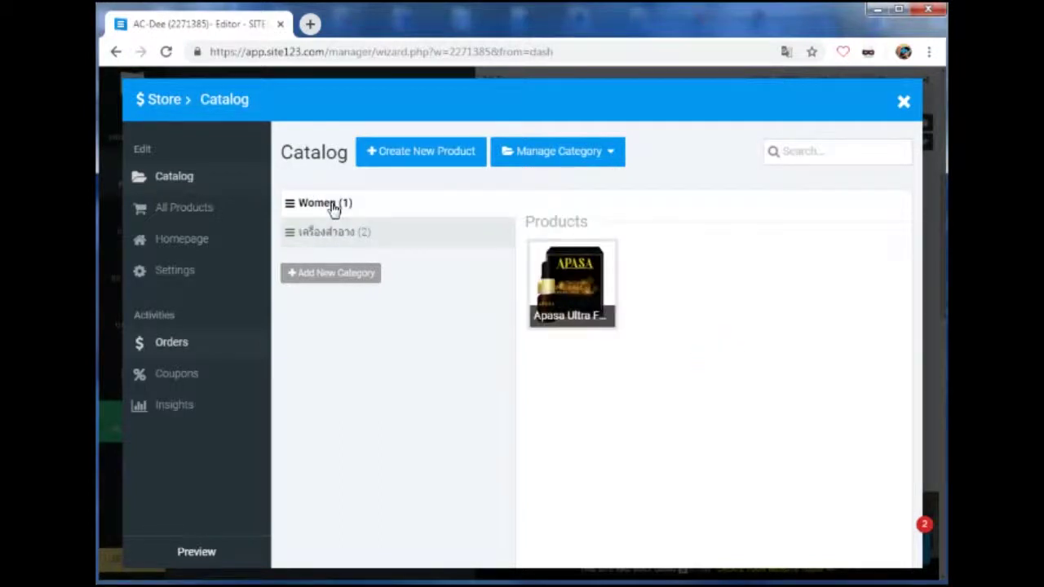
click(337, 233)
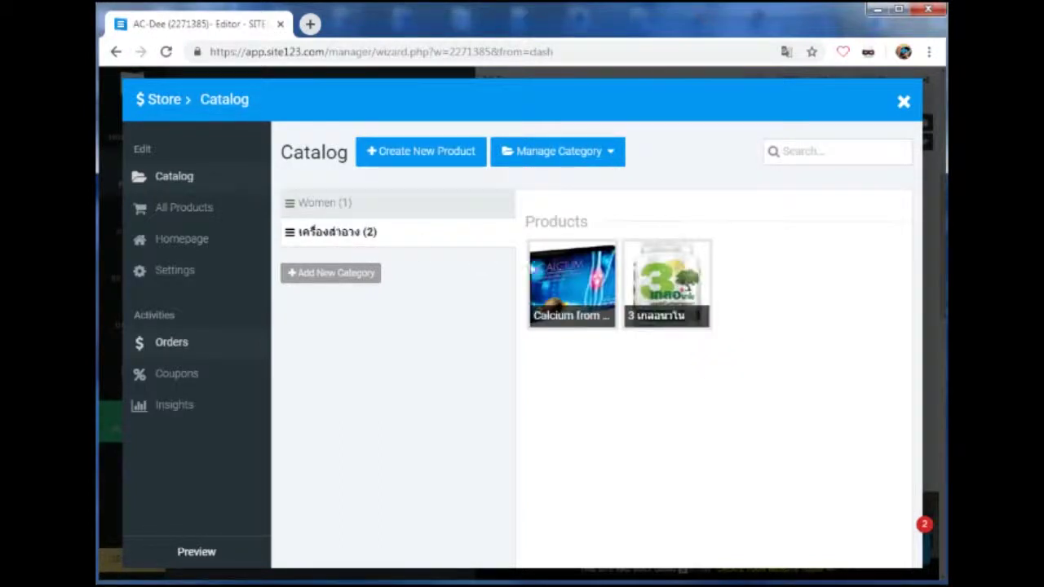
click(539, 259)
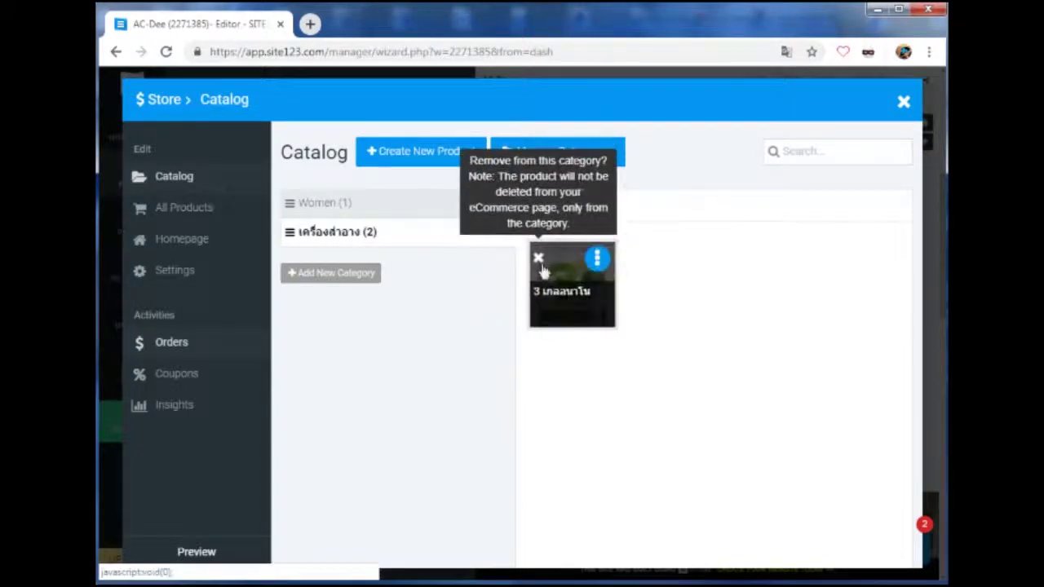
- Rename the เครื่องสำอาง category holding 3 เกลอนาโน as การเกษตร and save it
click(353, 240)
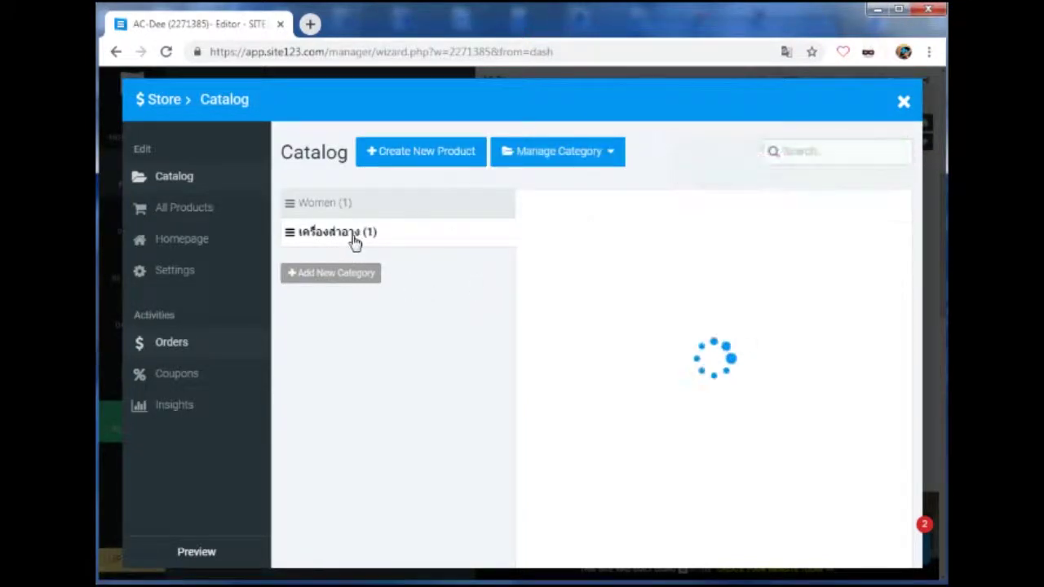
click(612, 157)
click(547, 242)
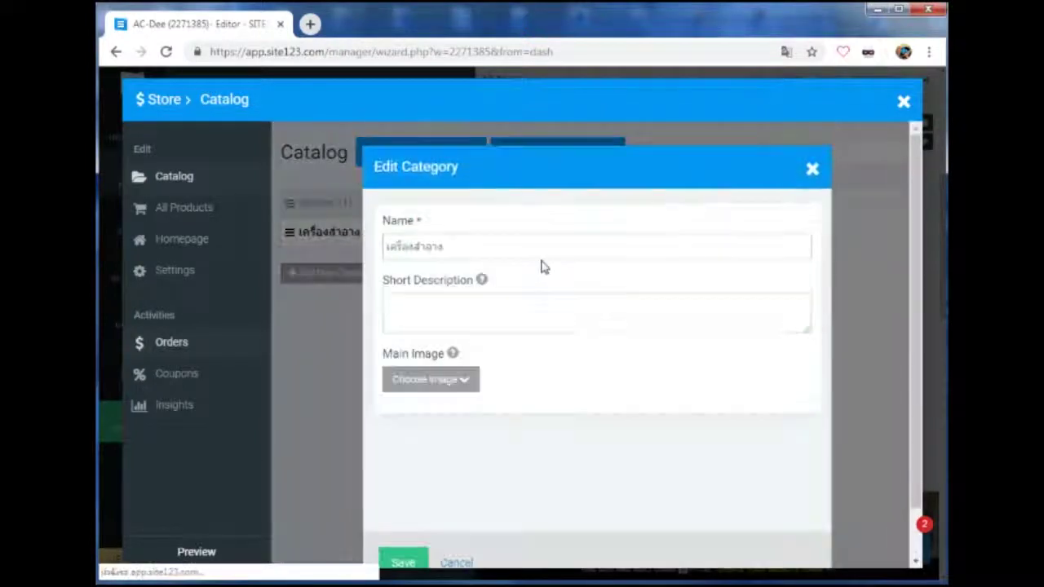
drag(461, 250, 363, 254)
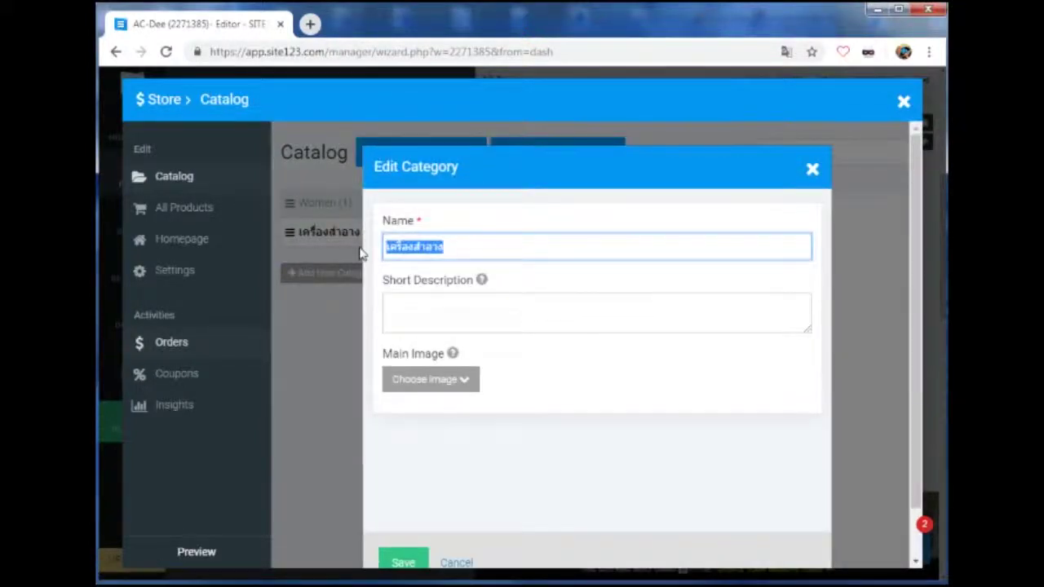
text(การแ)
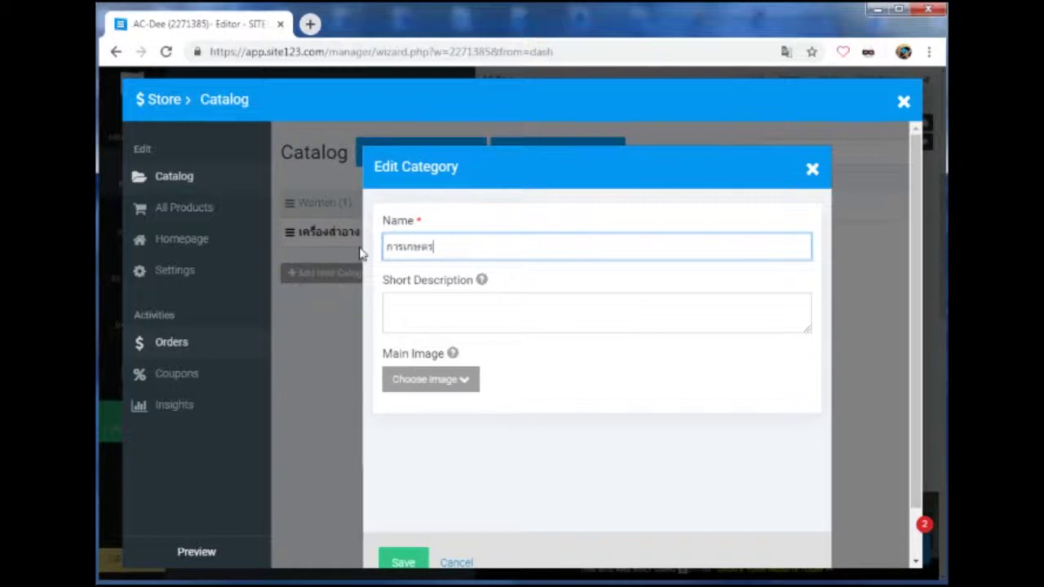
click(402, 561)
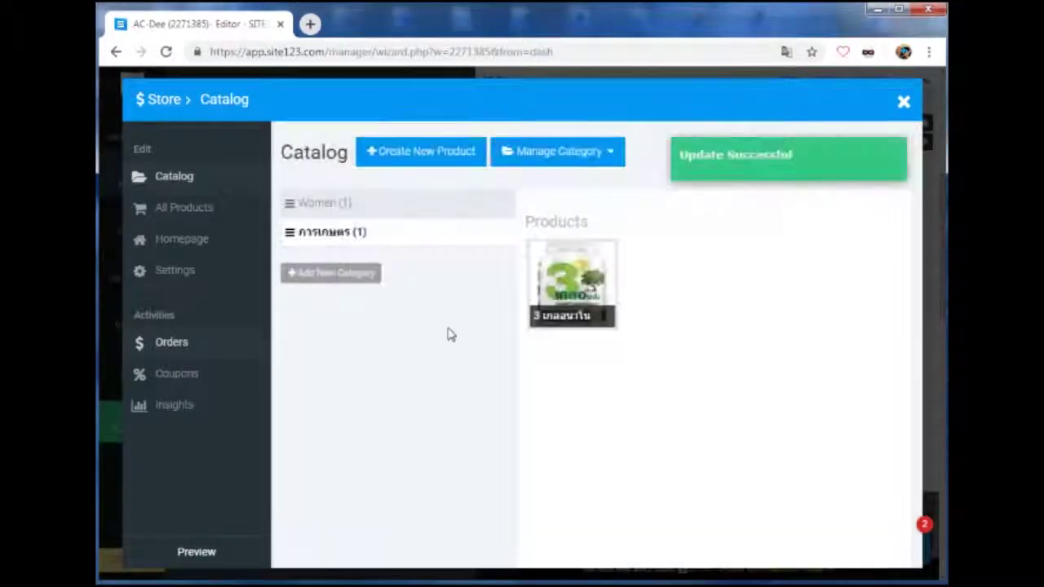
- Rename the Women category as เครื่องสำอาง, save it, and close the store catalog
click(340, 204)
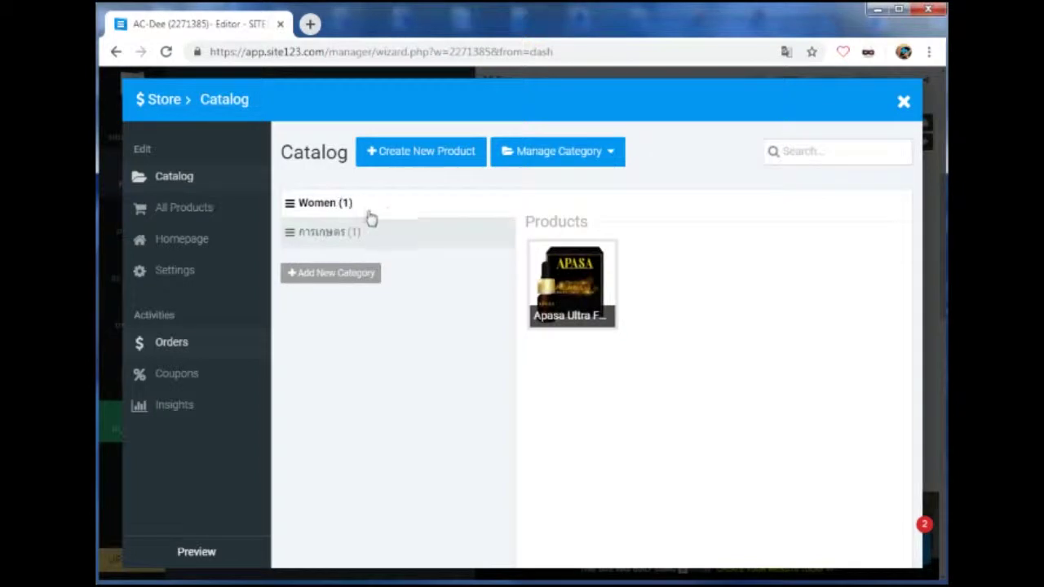
click(616, 159)
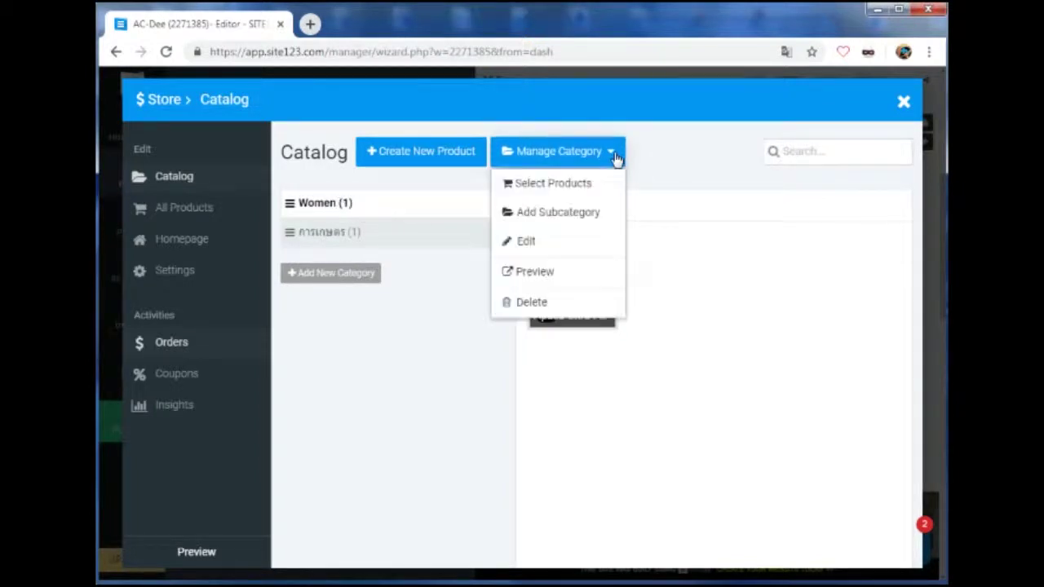
click(529, 242)
double_click(411, 247)
text(เครื่องสำอาง)
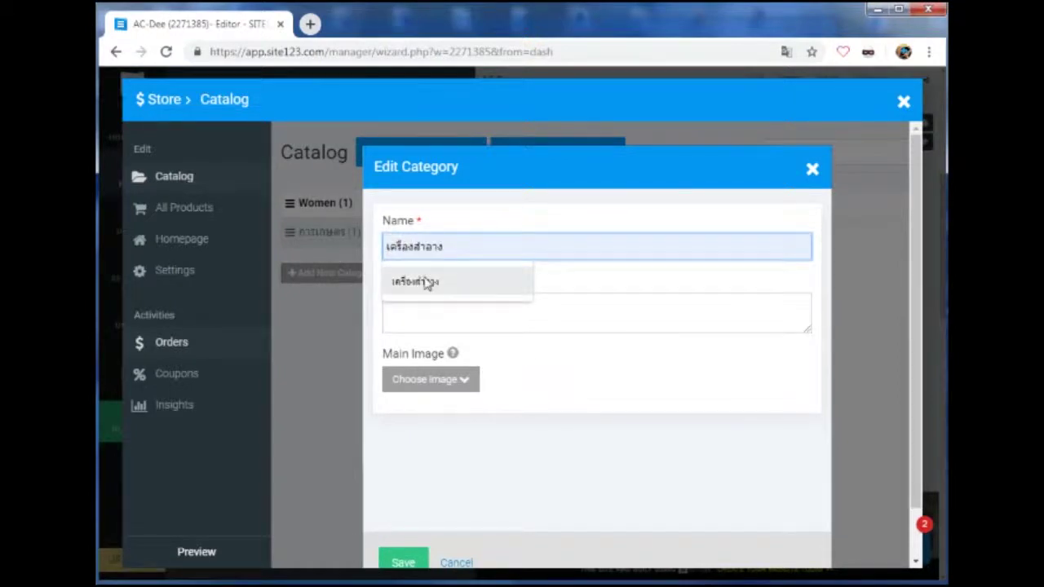
click(416, 282)
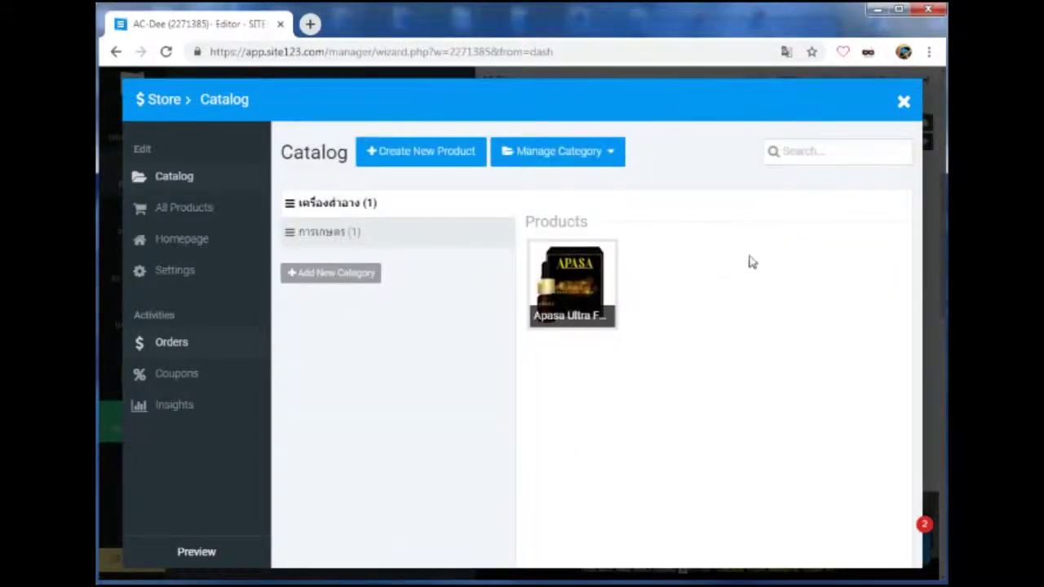
click(904, 102)
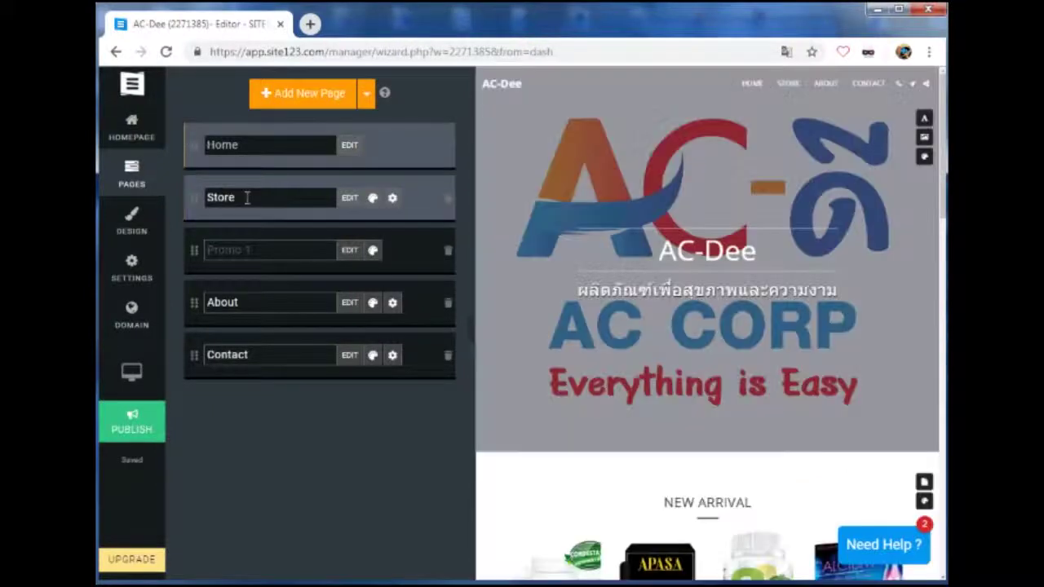
- Rename the Store page as ผลิตภัณฑ์ in the website's page list
drag(238, 198, 206, 198)
text(ผลิตภั)
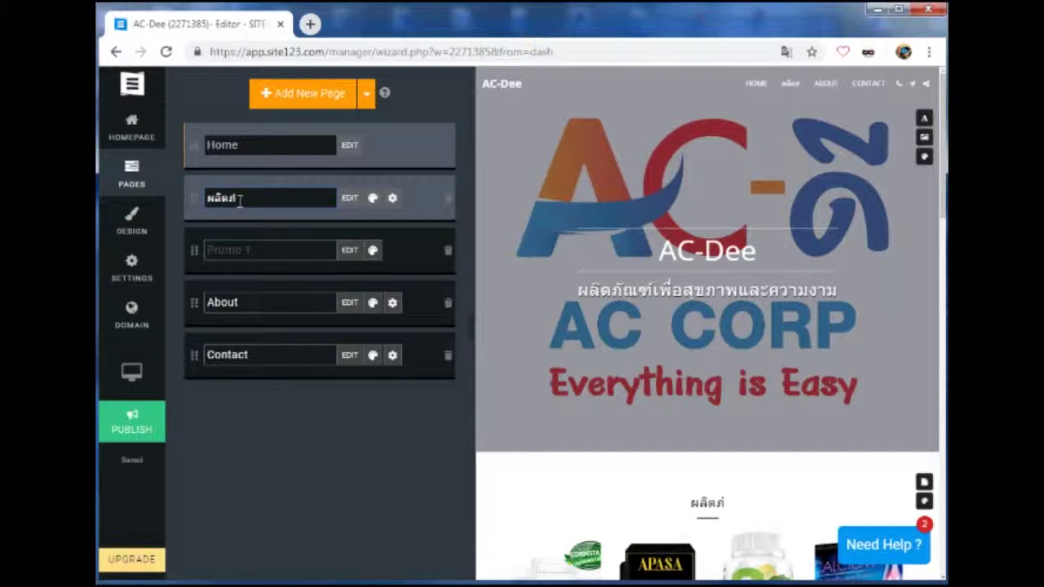
key(BackSpace)
text(ฑ์)
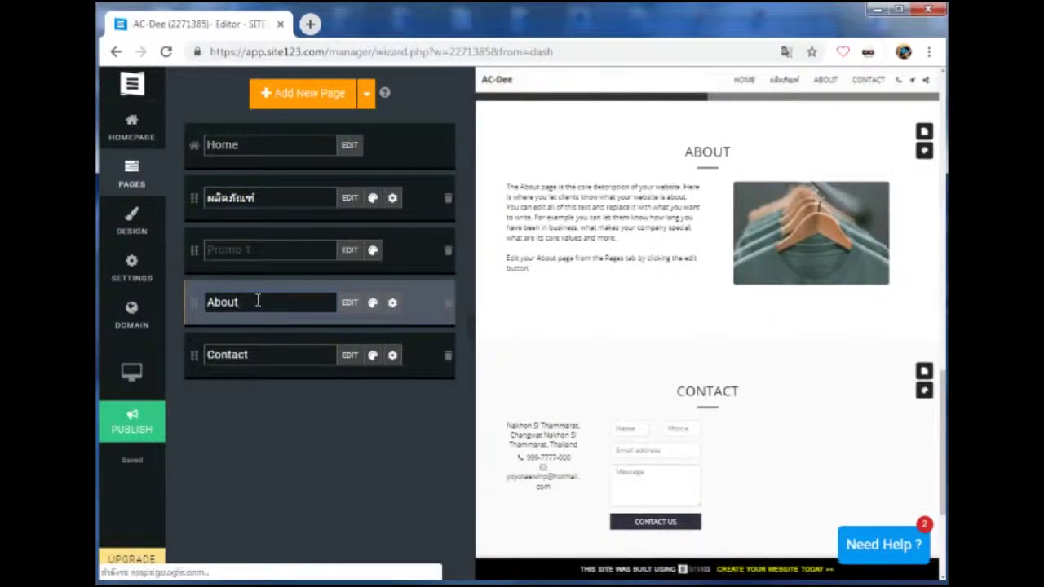
- Rename the About page as เกี่ยวกับเรา in the website's page list
double_click(256, 304)
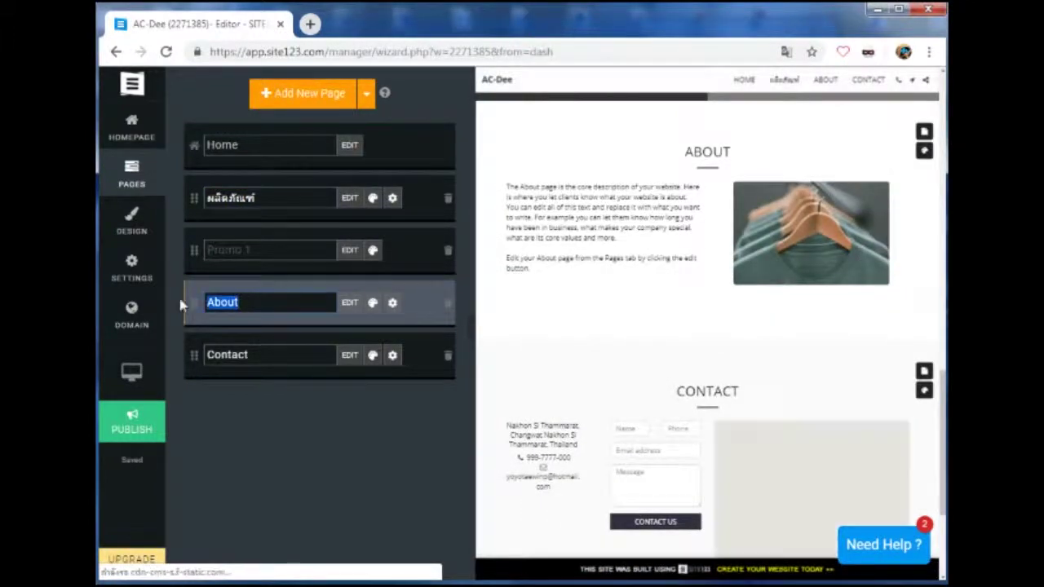
text(เกี่)
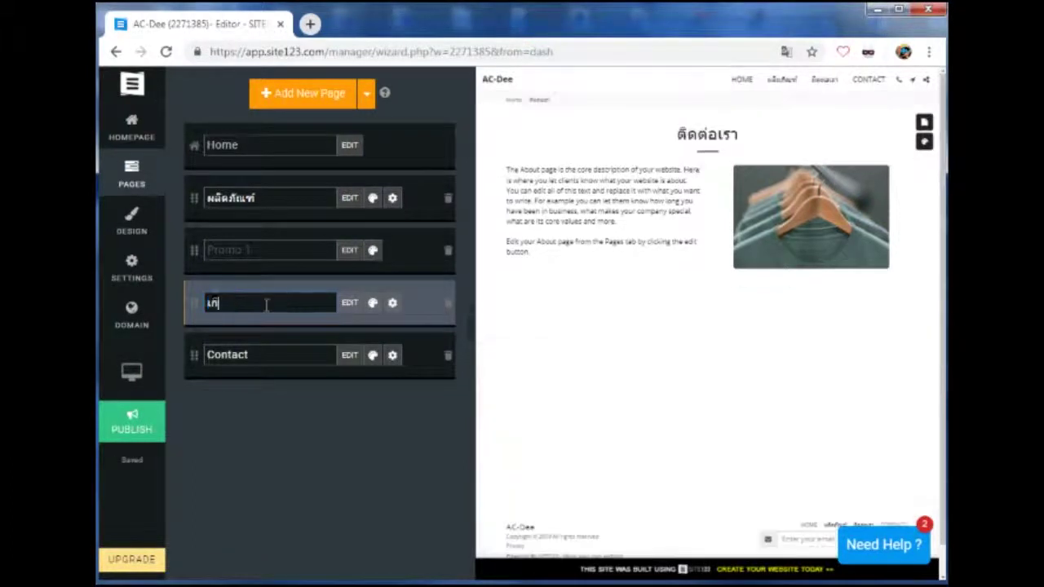
text(ยวกับเรา)
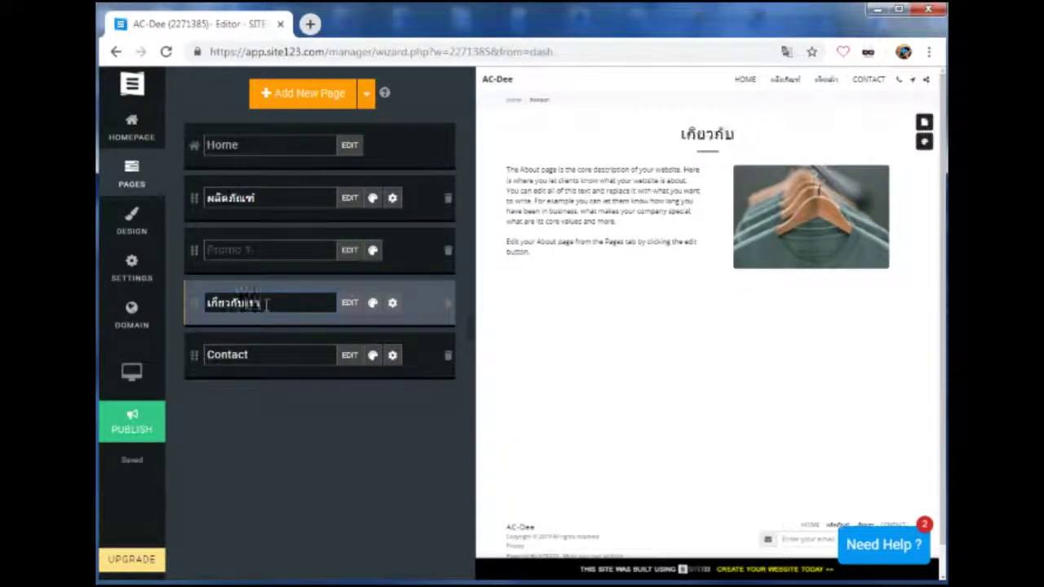
- Rename the Contact page as ติดต่อเรา in the website's page list
click(266, 354)
drag(266, 354, 196, 354)
text(ติ)
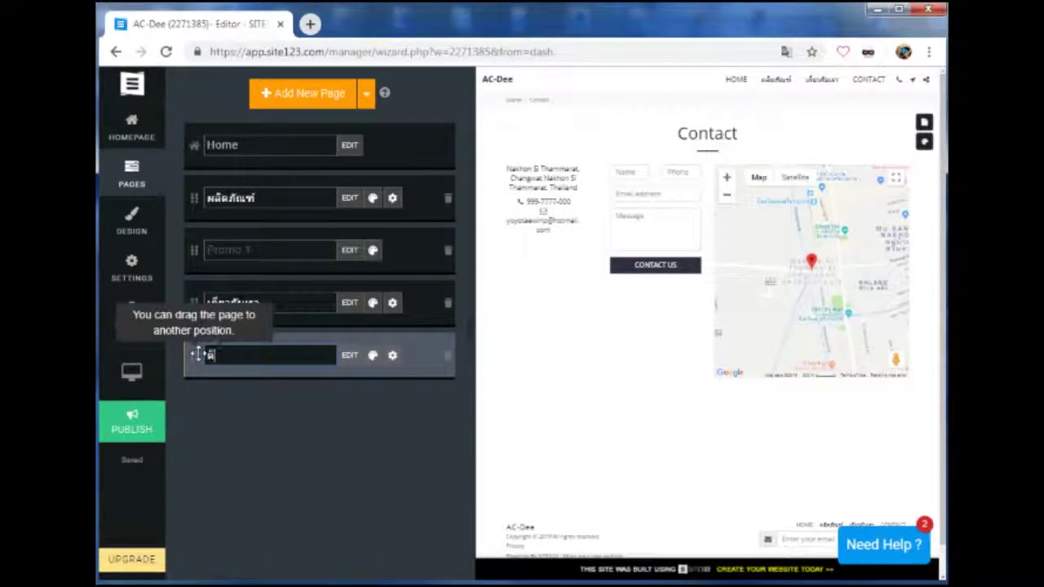
text(ดต่อเรา)
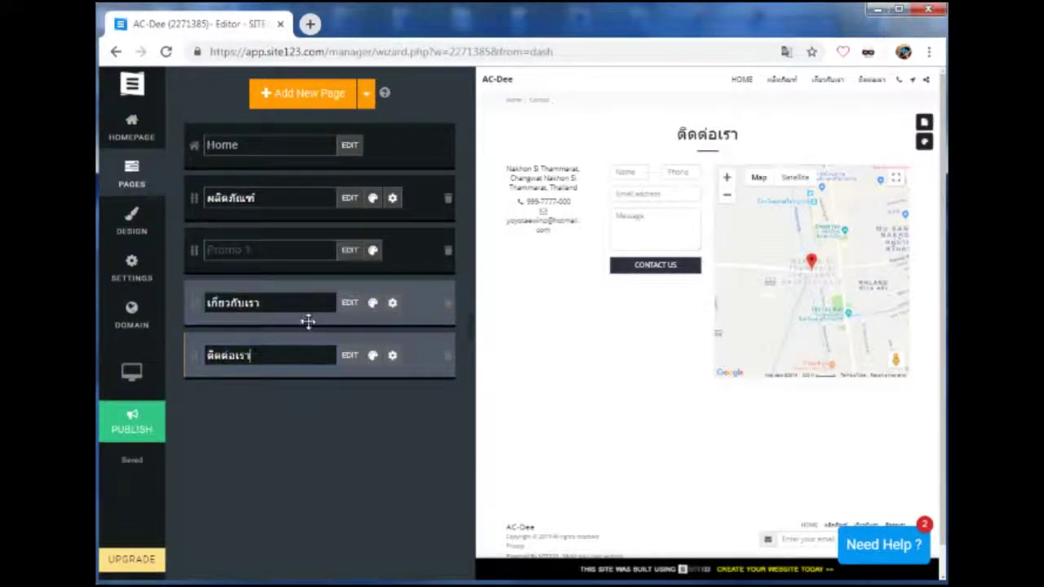
click(271, 256)
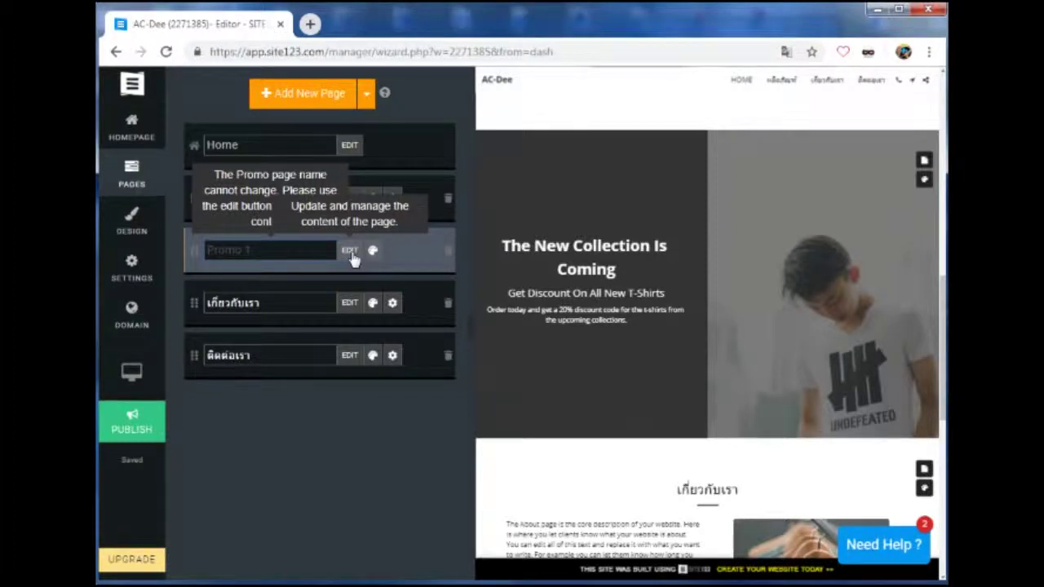
- Add a new page to the website using the Blog page type from the popular page types
click(367, 94)
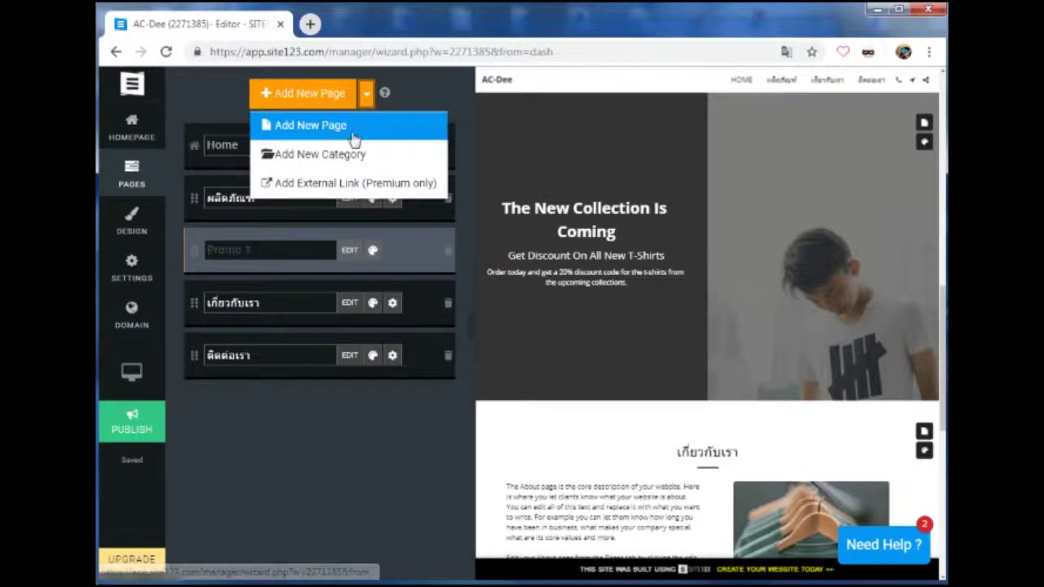
click(353, 135)
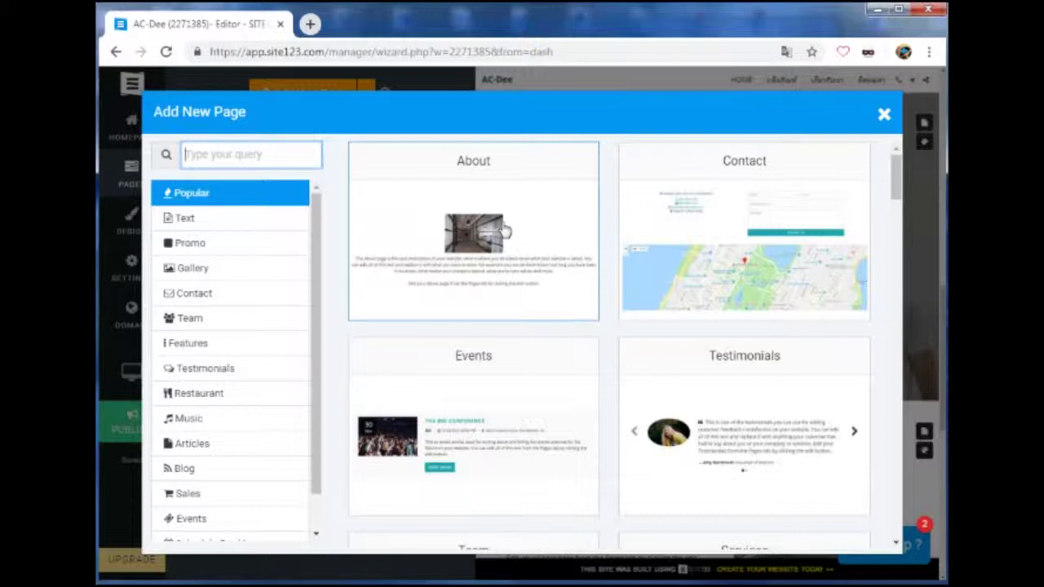
scroll(504, 232, down, 2)
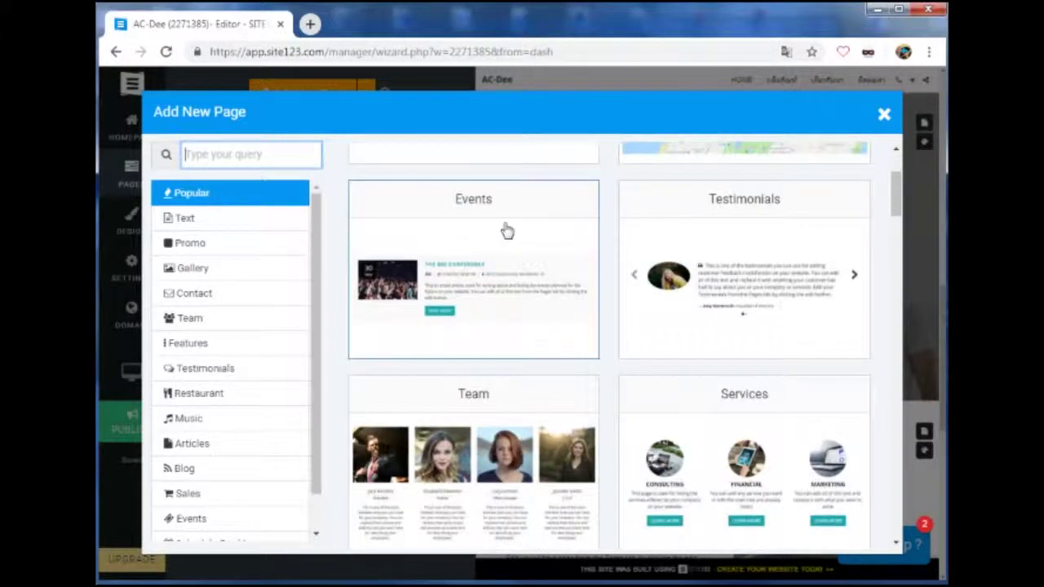
scroll(506, 231, down, 1)
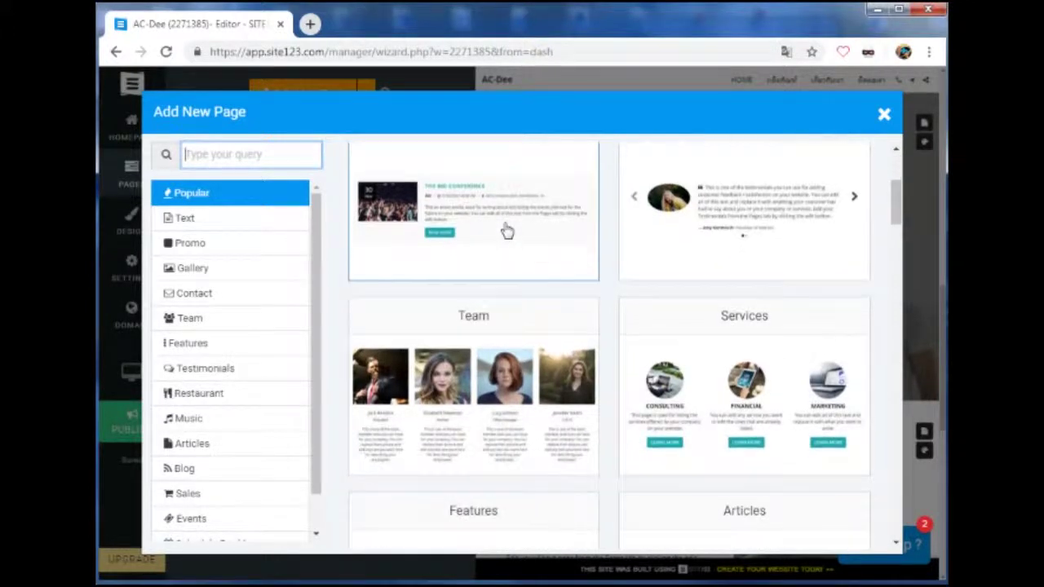
scroll(507, 232, down, 1)
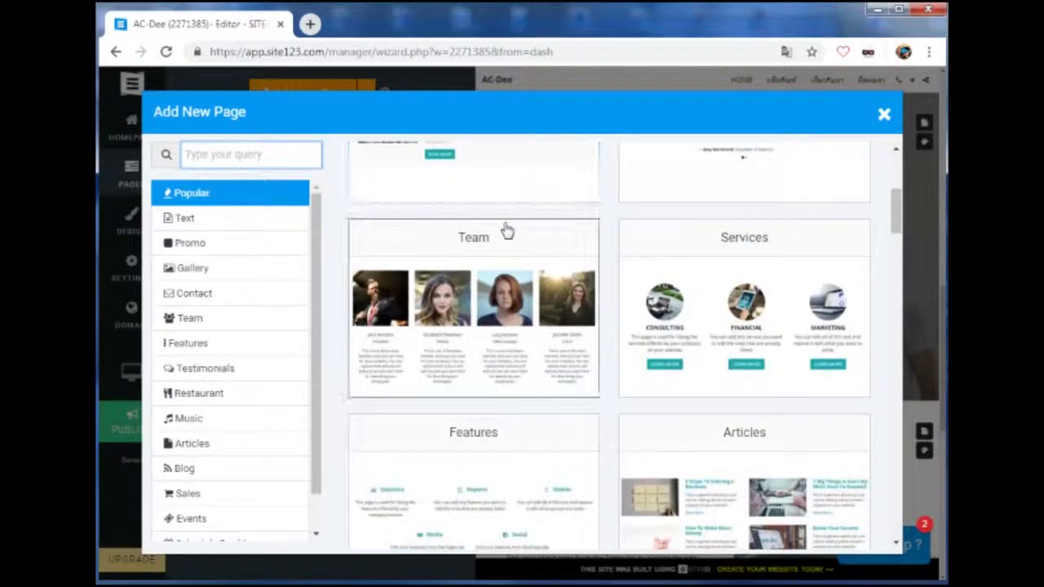
scroll(506, 232, down, 3)
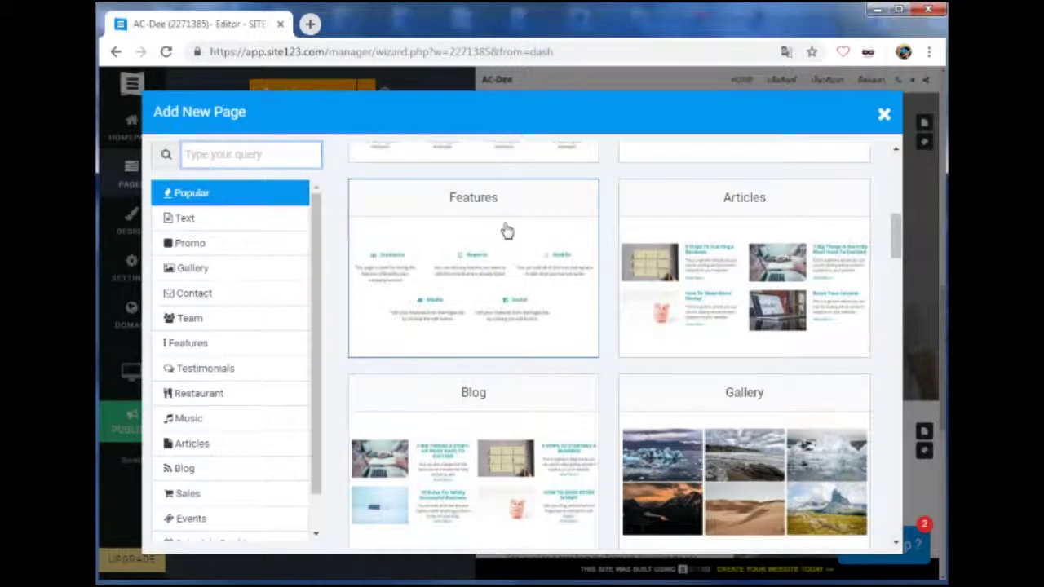
scroll(506, 232, down, 1)
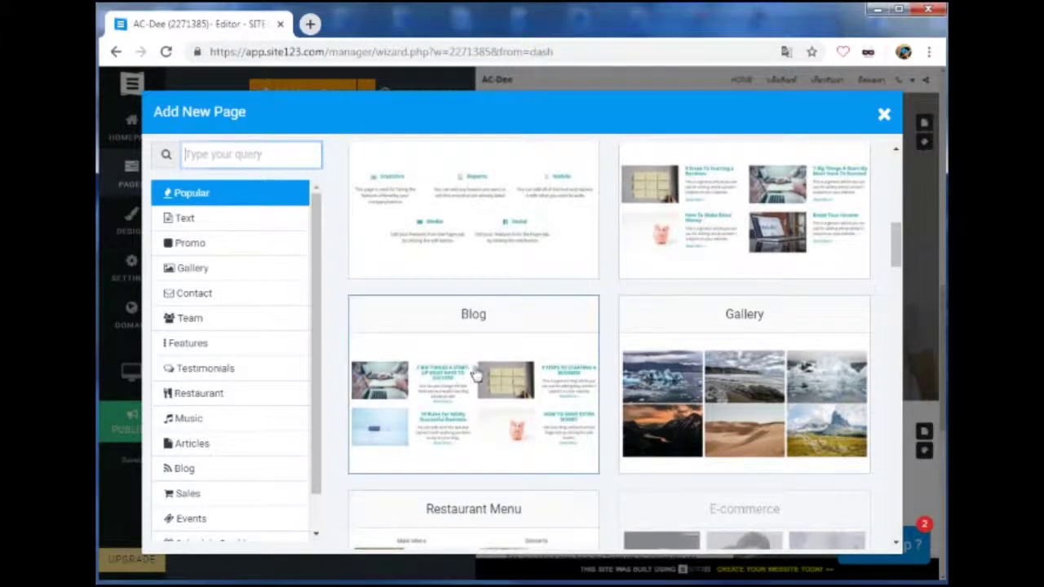
click(475, 374)
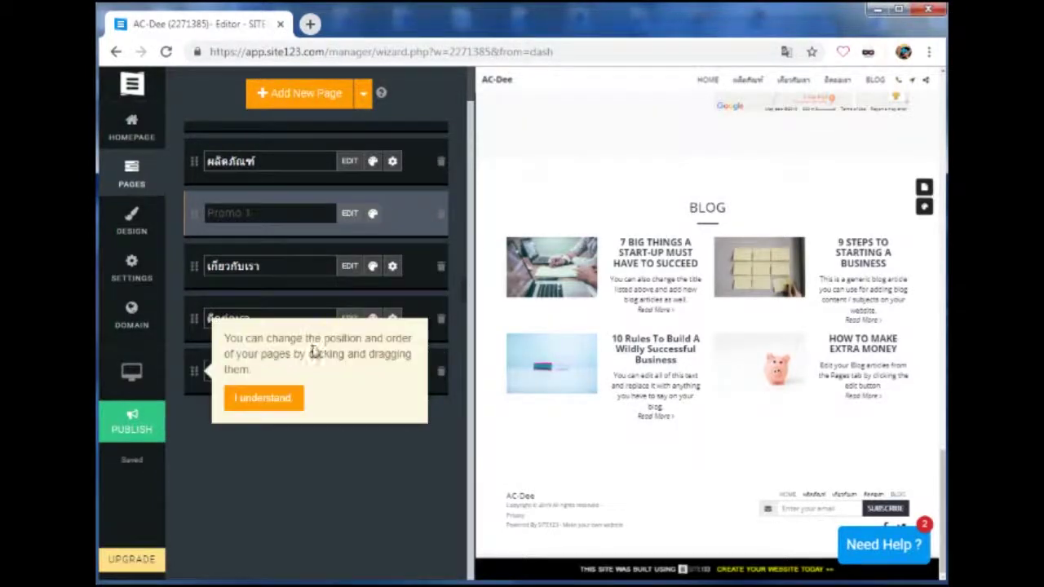
- Dismiss the page-order hint and move the Blog page directly below Promo 1, above เกี่ยวกับเรา
drag(314, 351, 307, 244)
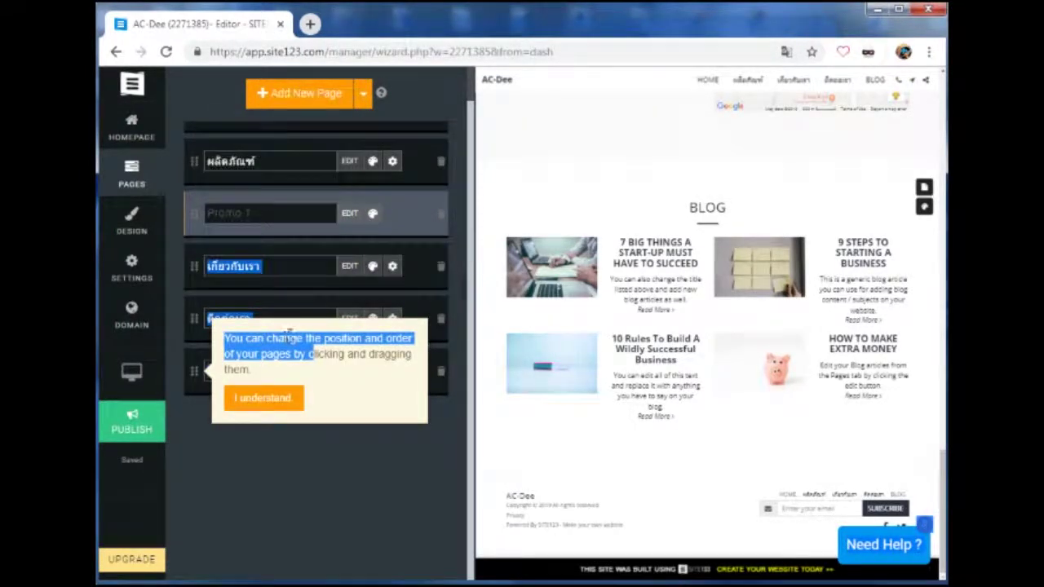
click(230, 398)
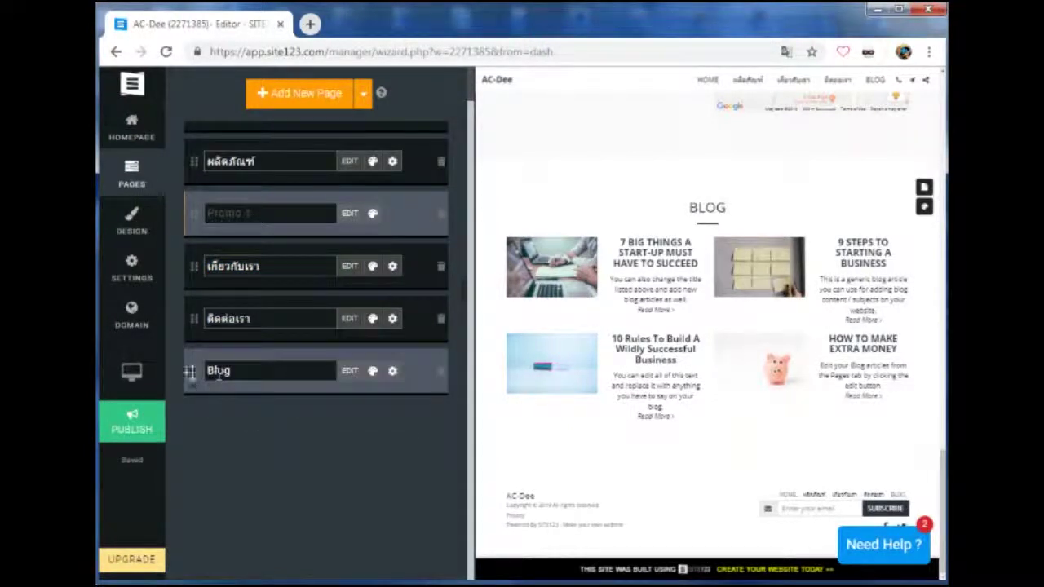
drag(190, 371, 195, 253)
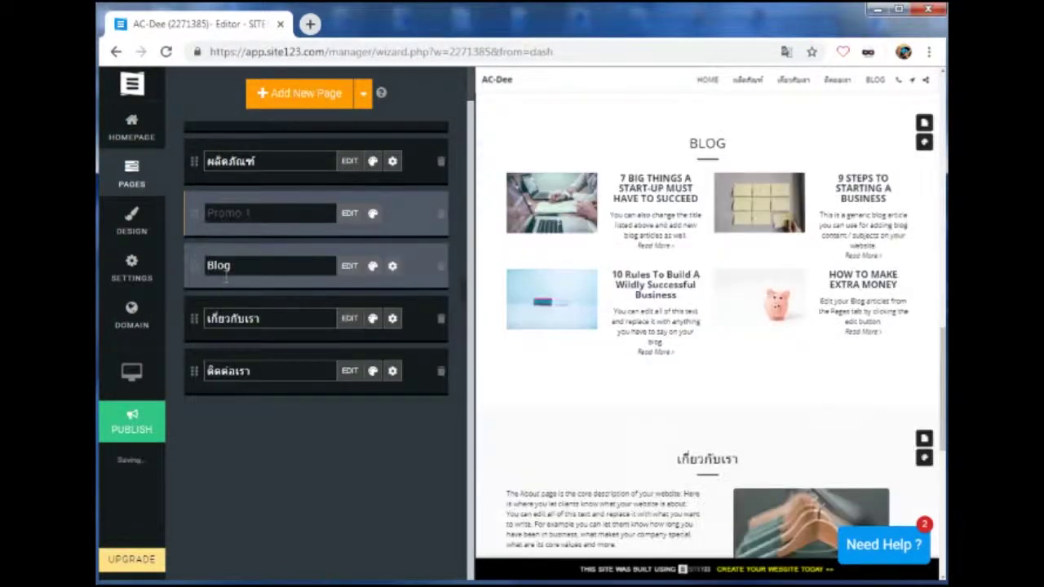
- Rename the Blog page as โปรโมชั่น in the website's page list
drag(256, 268, 186, 271)
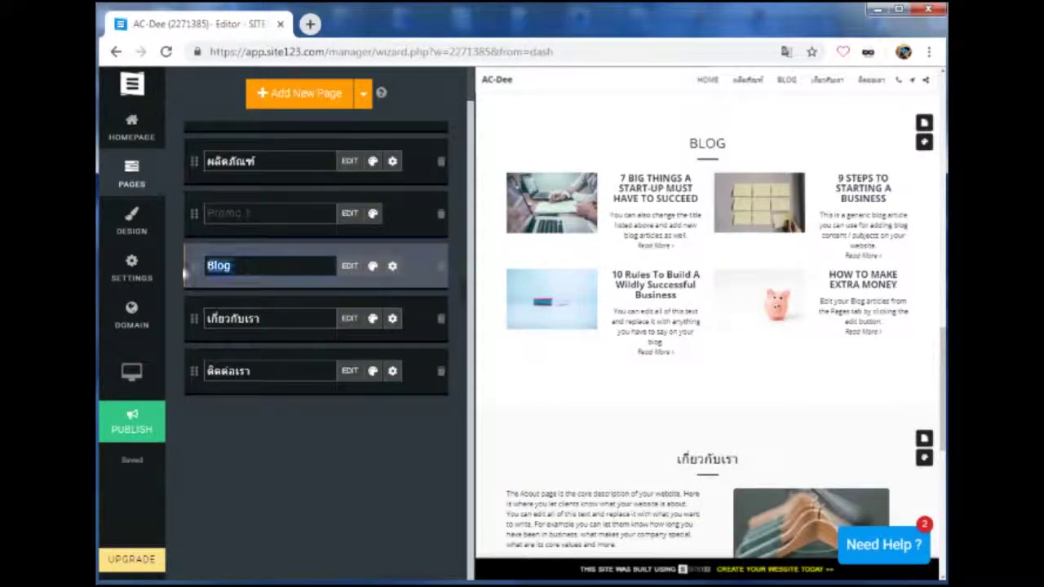
text(โป)
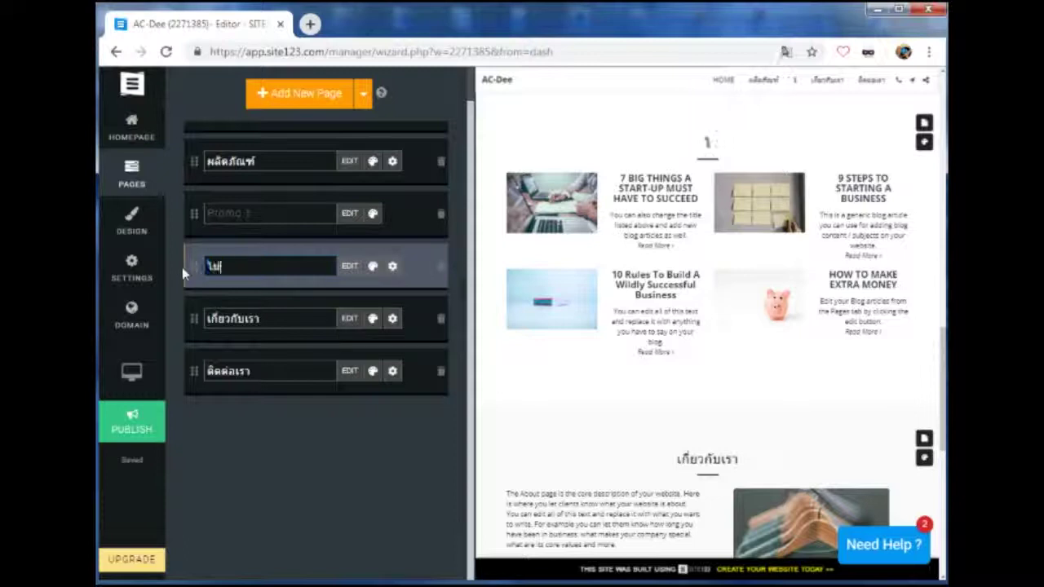
text(รโมชั่น)
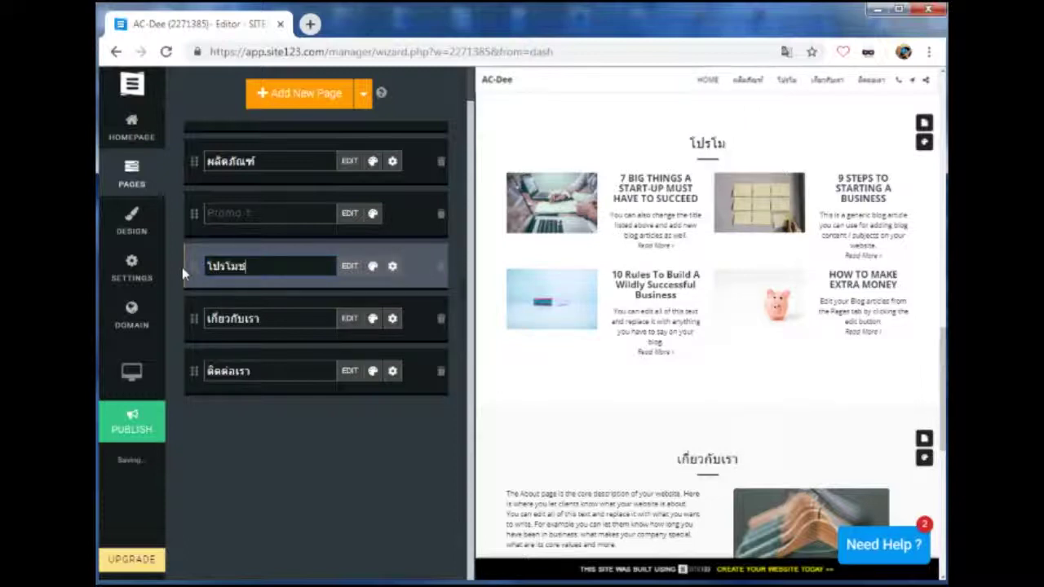
click(288, 412)
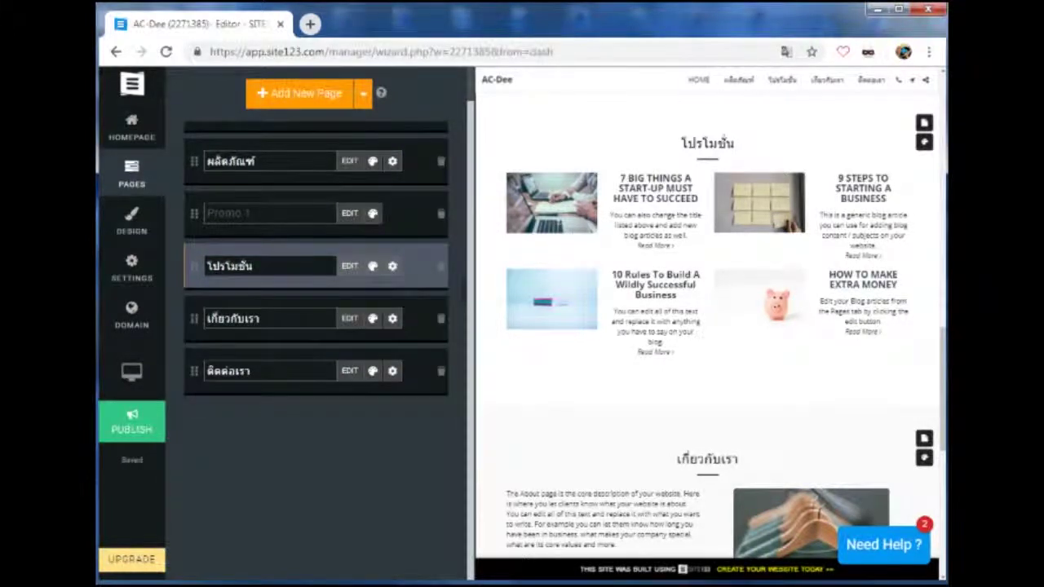
- Open the ผลิตภัณฑ์ page's catalog from the site preview and add a new category named ผลิตภัณฑ์เพื่อสุขภาพ
click(739, 79)
click(659, 416)
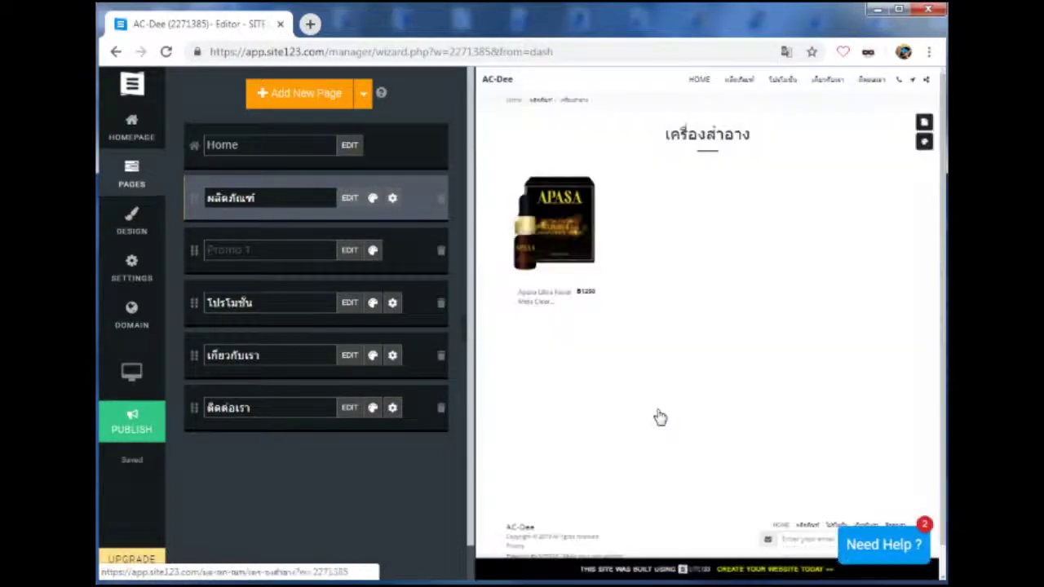
click(924, 123)
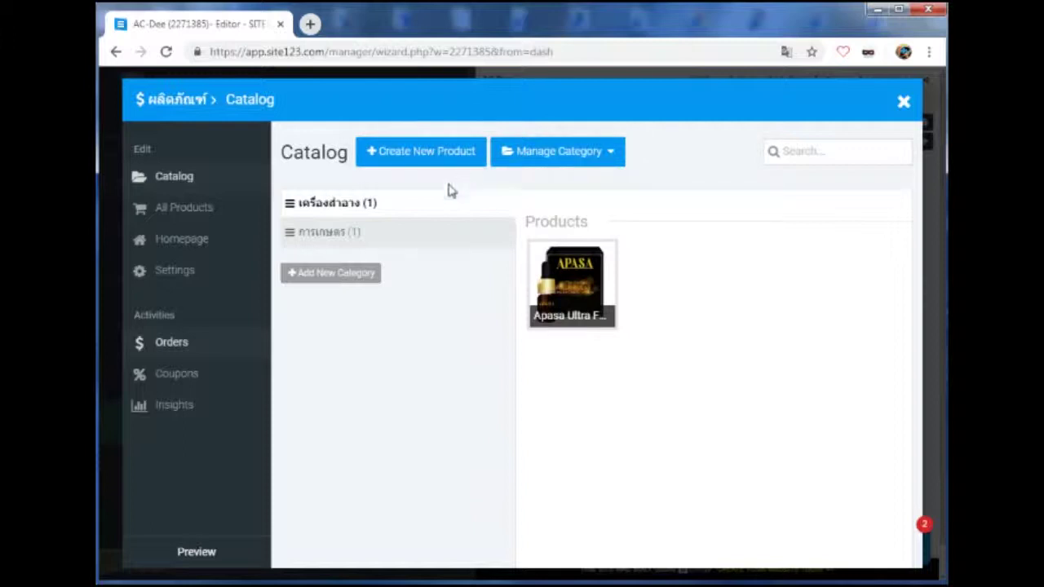
click(357, 276)
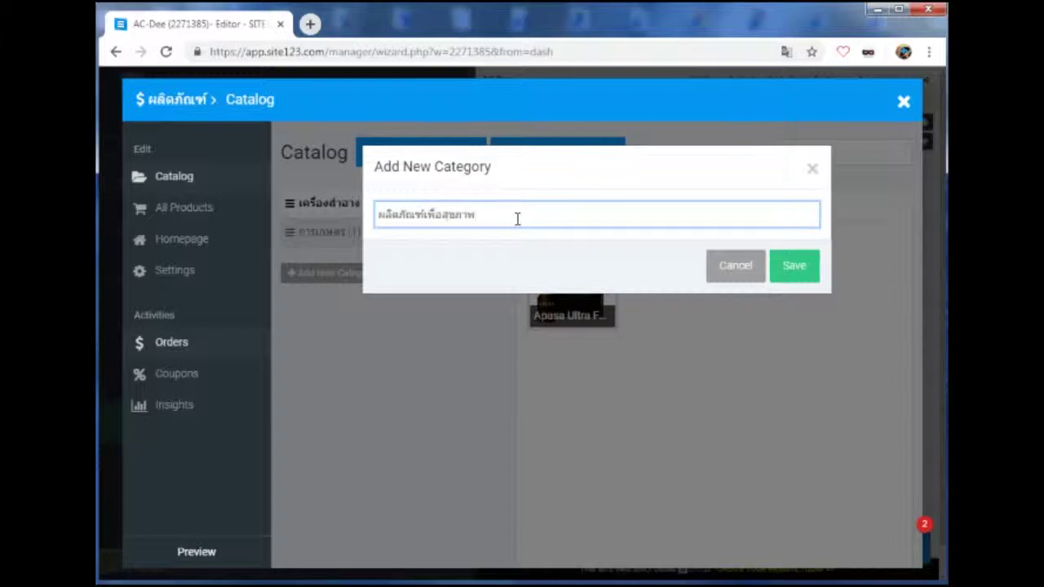
click(789, 276)
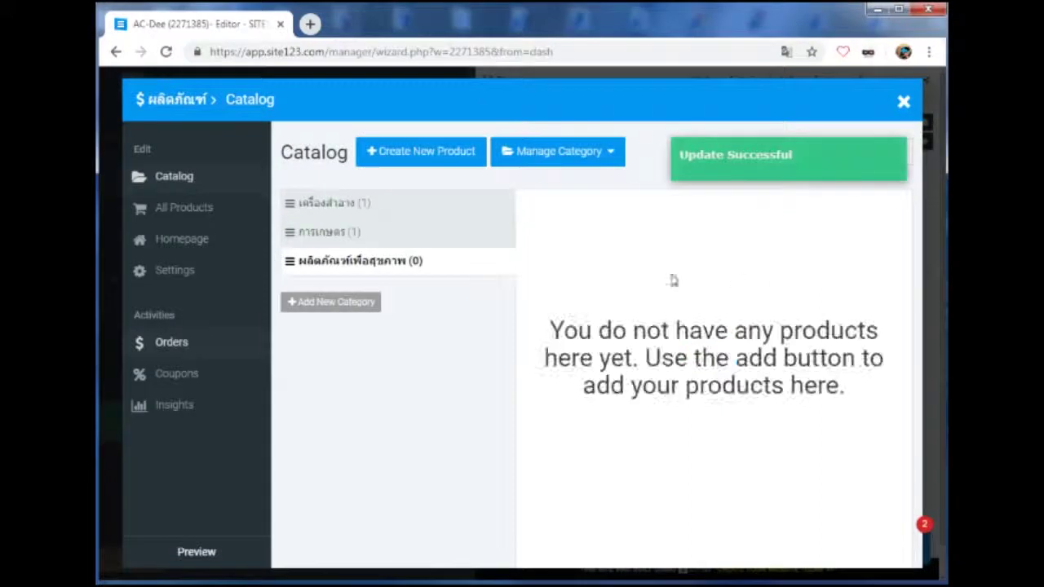
- Start a new product in the ผลิตภัณฑ์เพื่อสุขภาพ category and upload the AGO Collagen box picture from the product folder
click(391, 269)
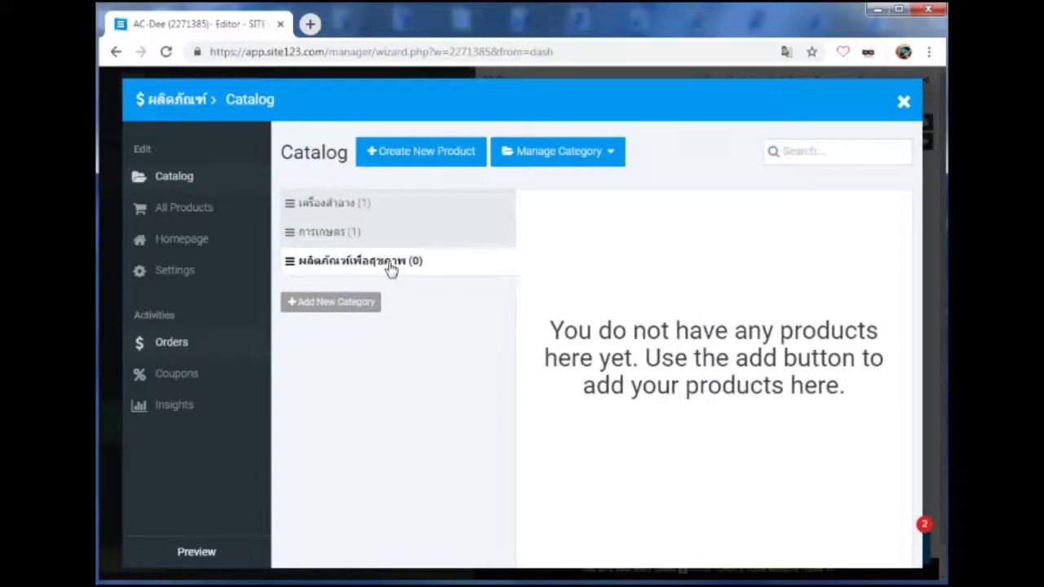
click(461, 156)
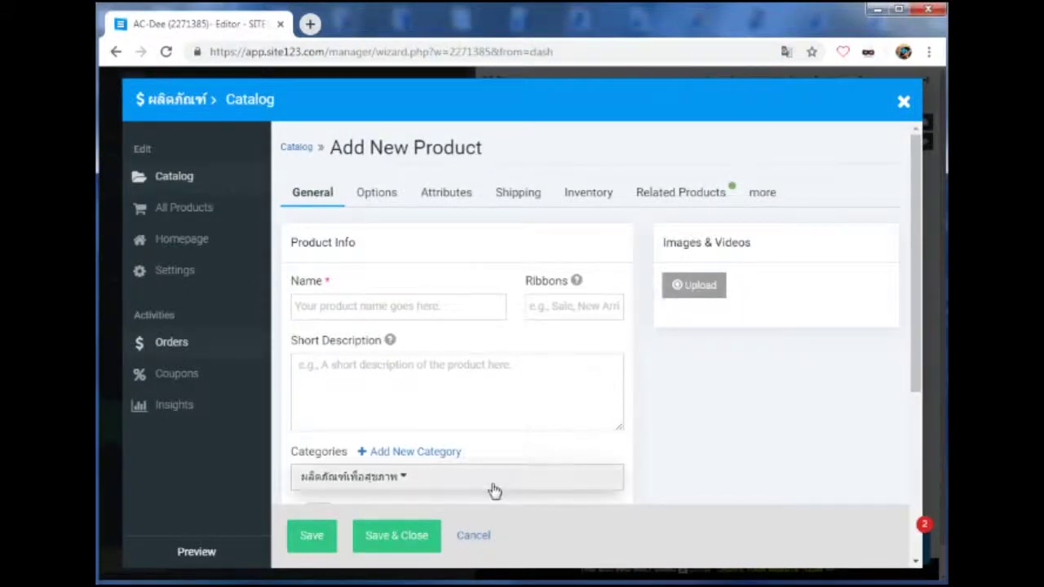
click(699, 287)
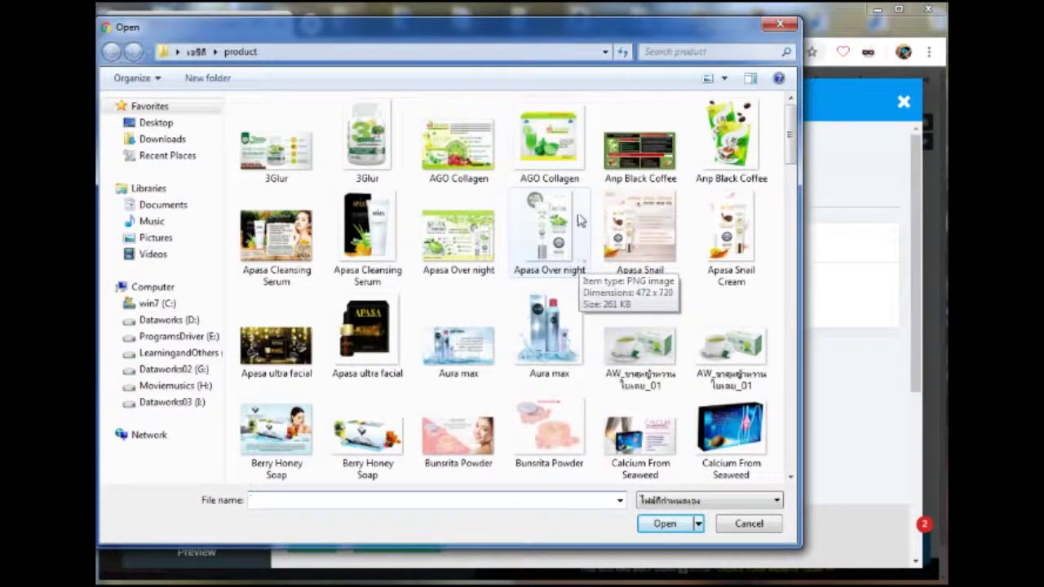
double_click(555, 149)
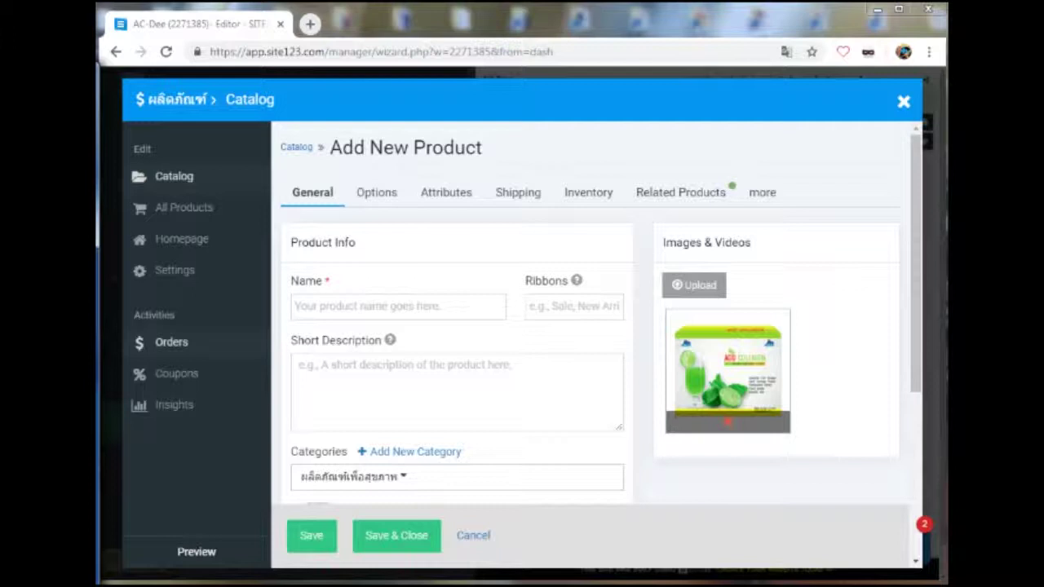
- Name the new product AGO Collagen
click(361, 309)
text(AGO Collagen)
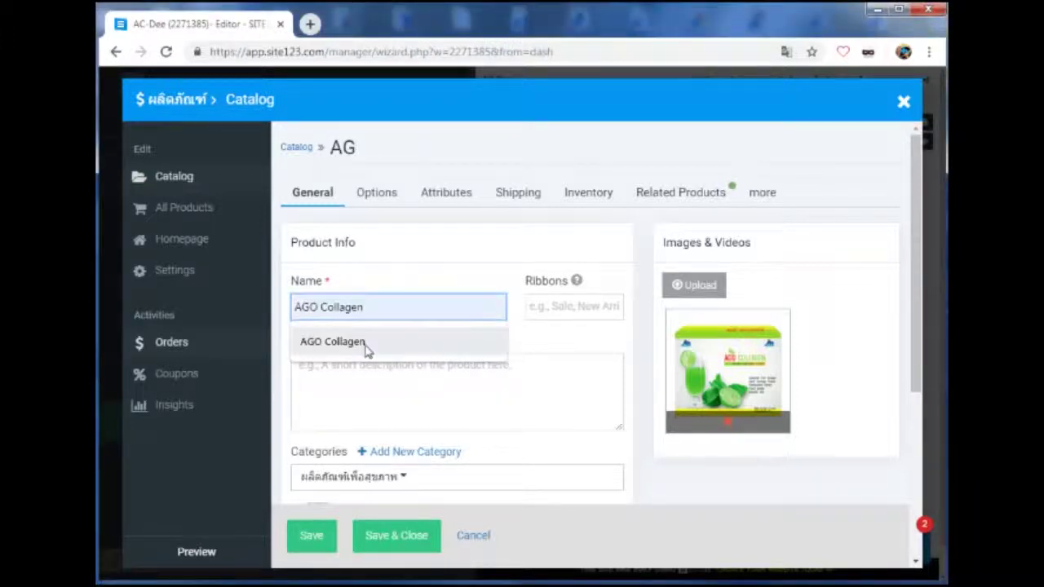
click(362, 344)
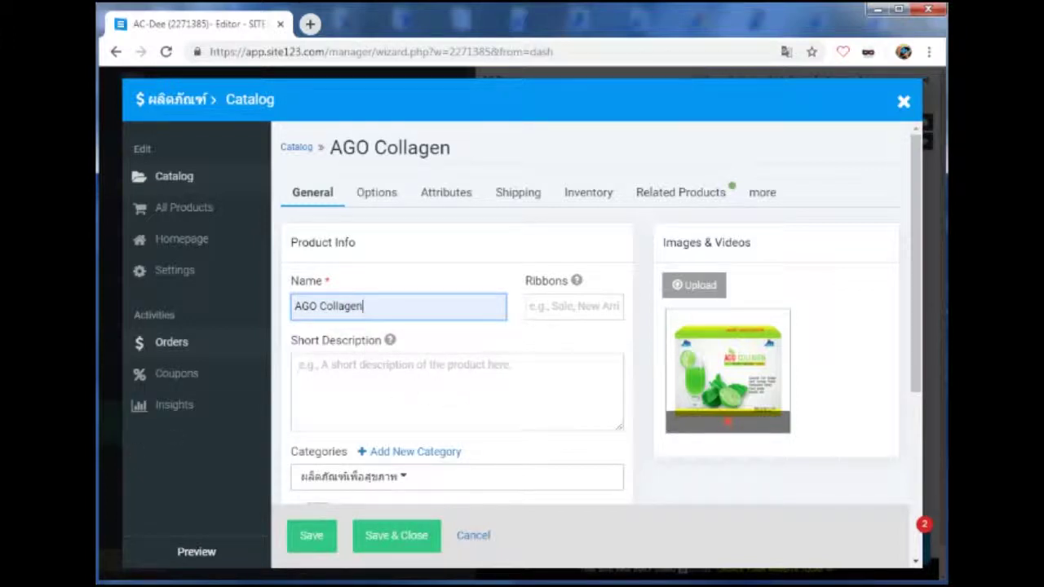
- Open the AGO Collagen text file from the product folder in Notepad and copy its description below the contact lines
click(694, 285)
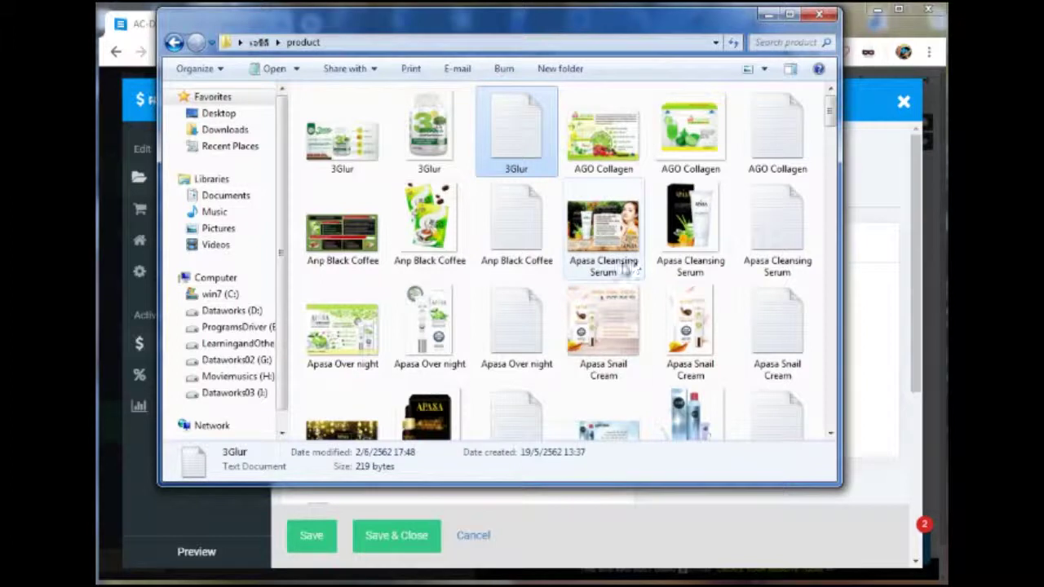
click(576, 300)
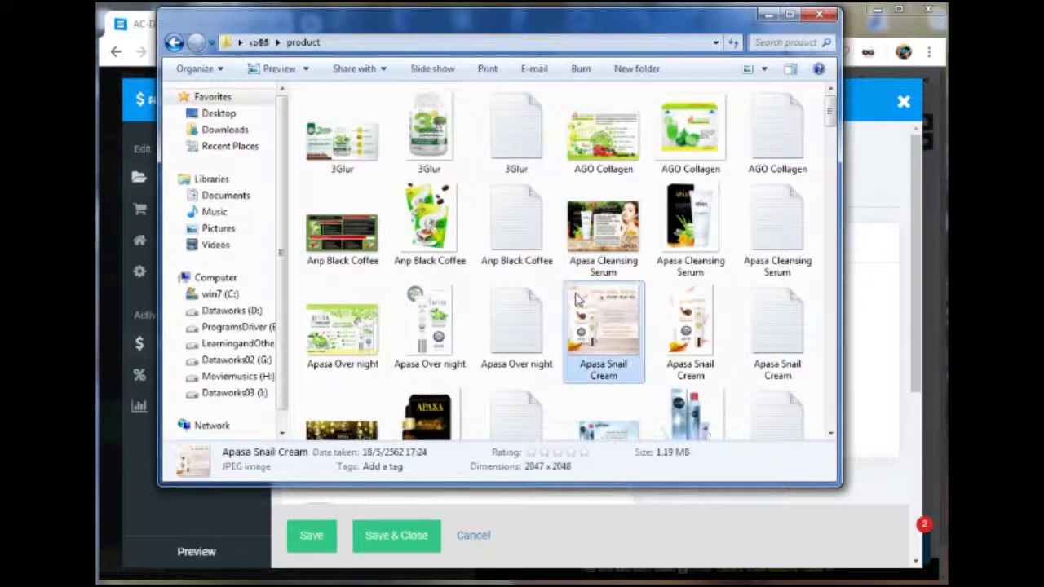
double_click(773, 160)
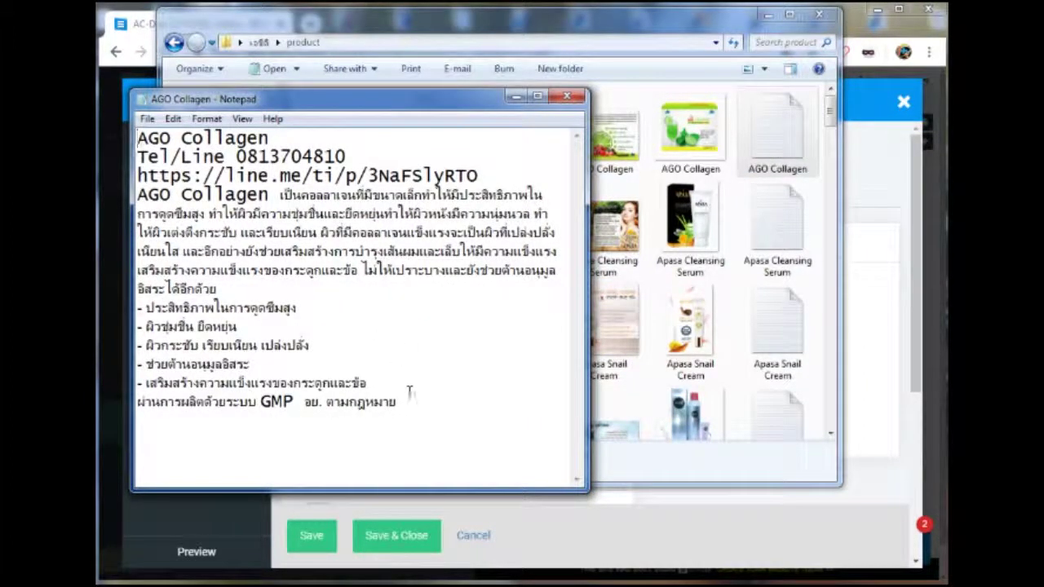
drag(403, 402, 296, 346)
drag(407, 399, 137, 195)
right_click(179, 222)
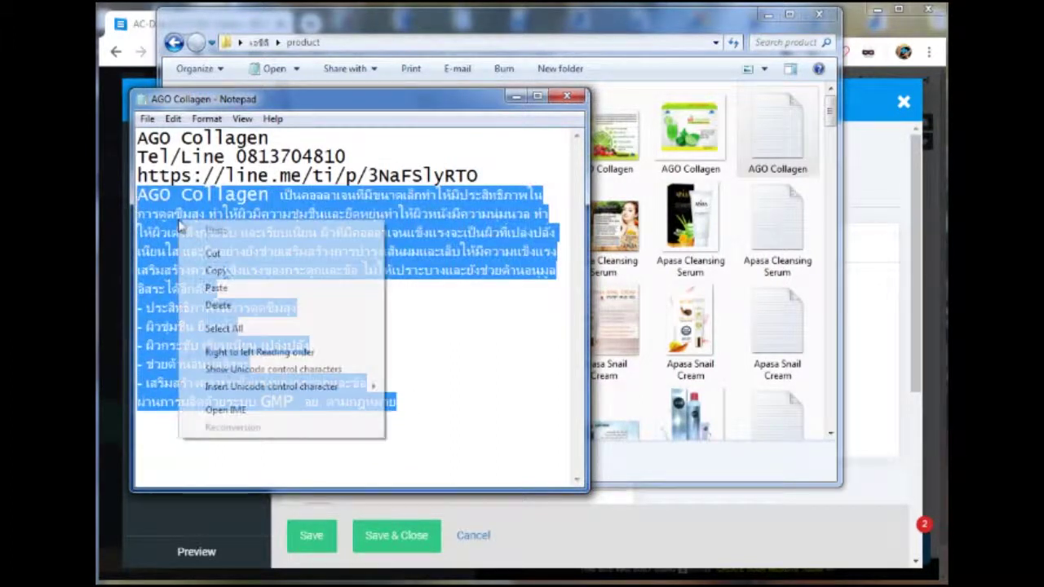
click(216, 270)
click(516, 97)
- Return to the product form and paste the copied description into the AGO Collagen product's short description
click(866, 249)
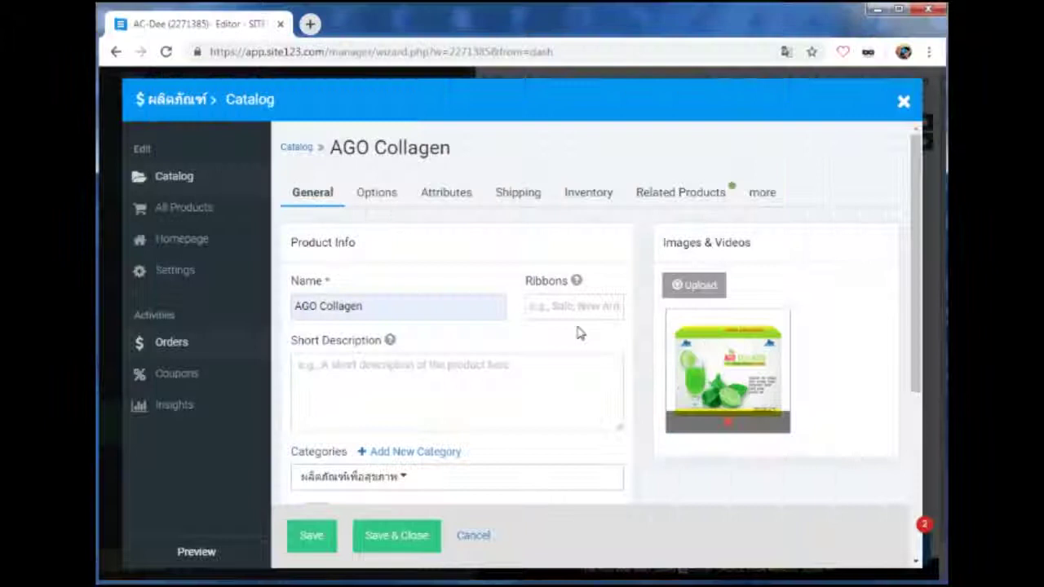
click(390, 365)
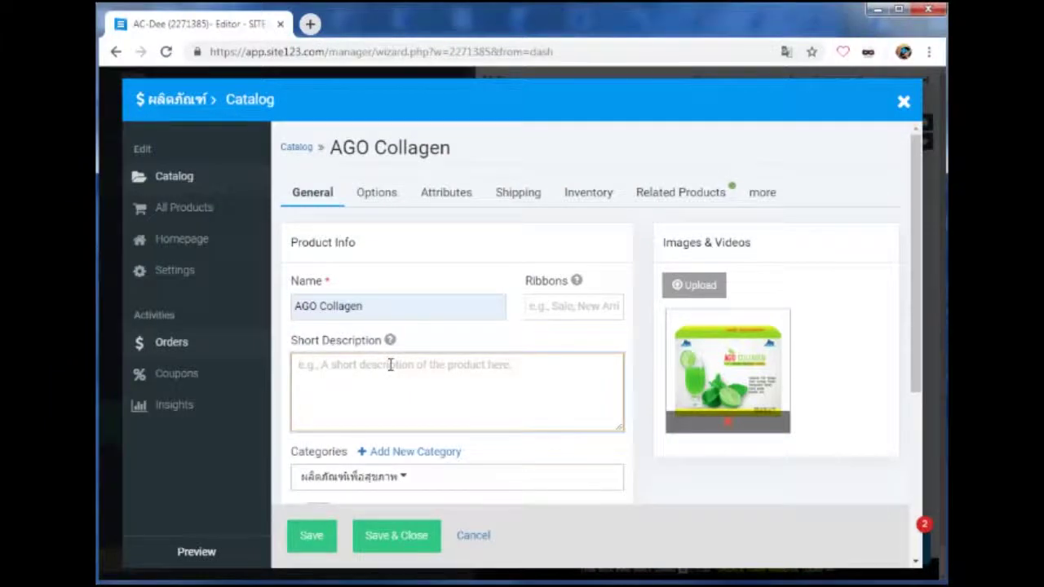
key(ctrl+v)
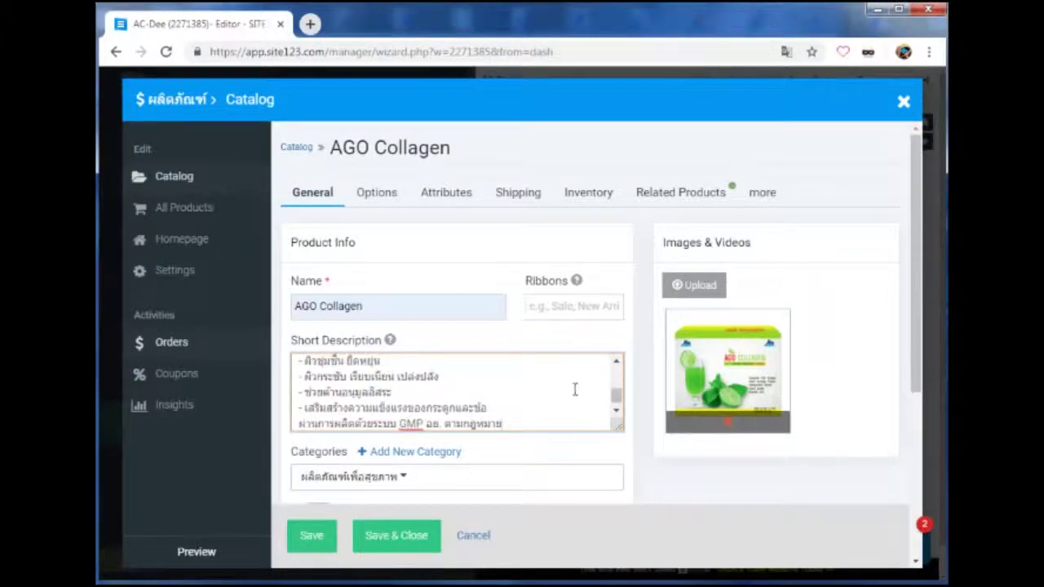
- Set the AGO Collagen product's price to 1590 baht, then save and close the product form
scroll(574, 389, down, 1)
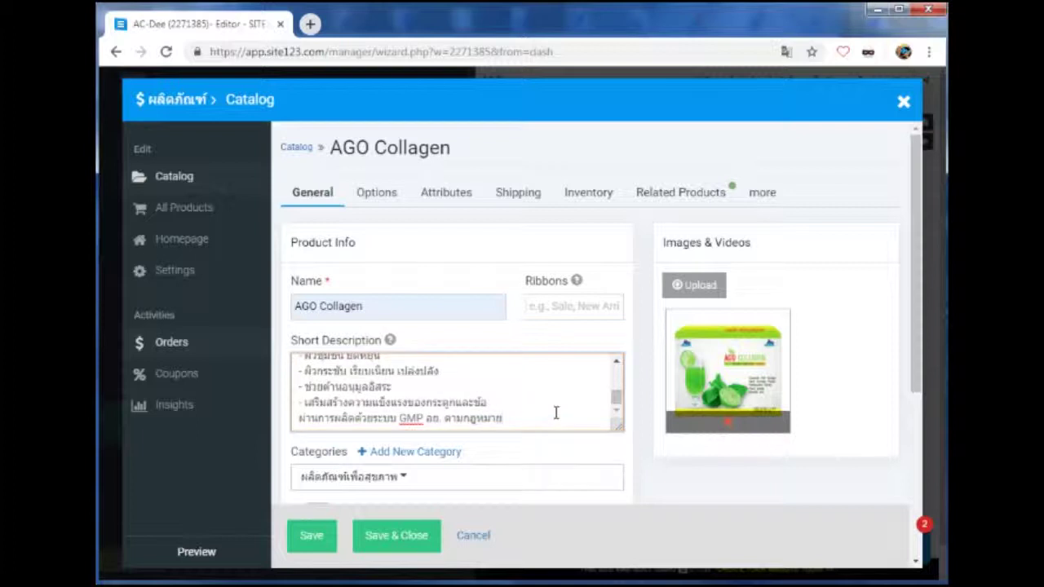
scroll(557, 413, down, 4)
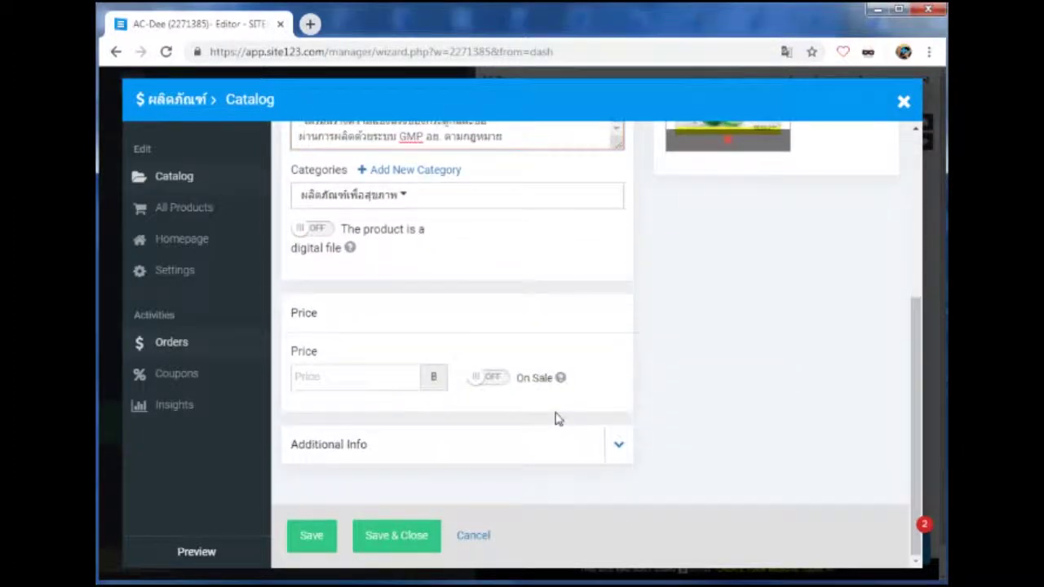
click(386, 383)
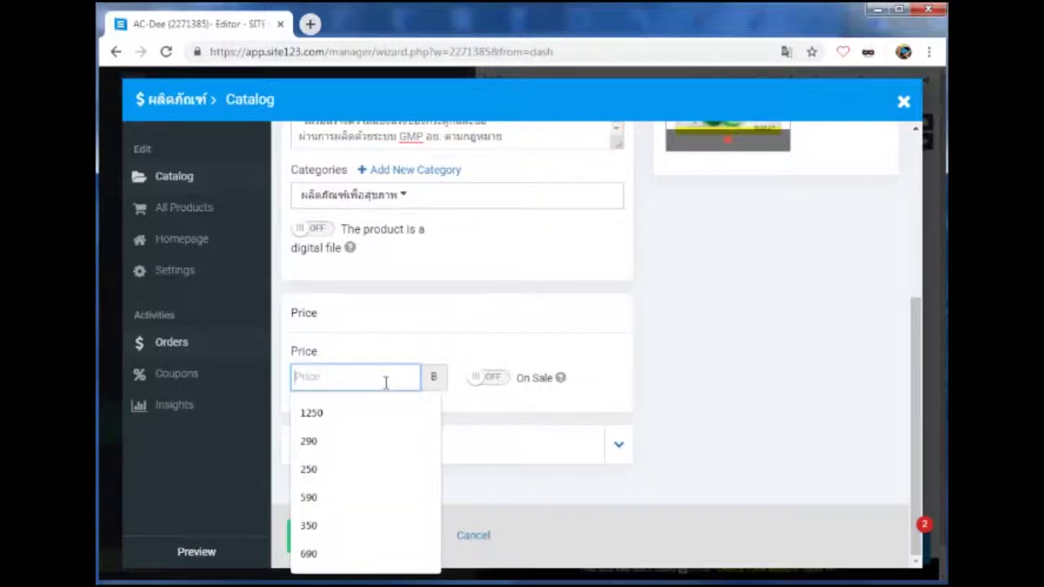
text(1590)
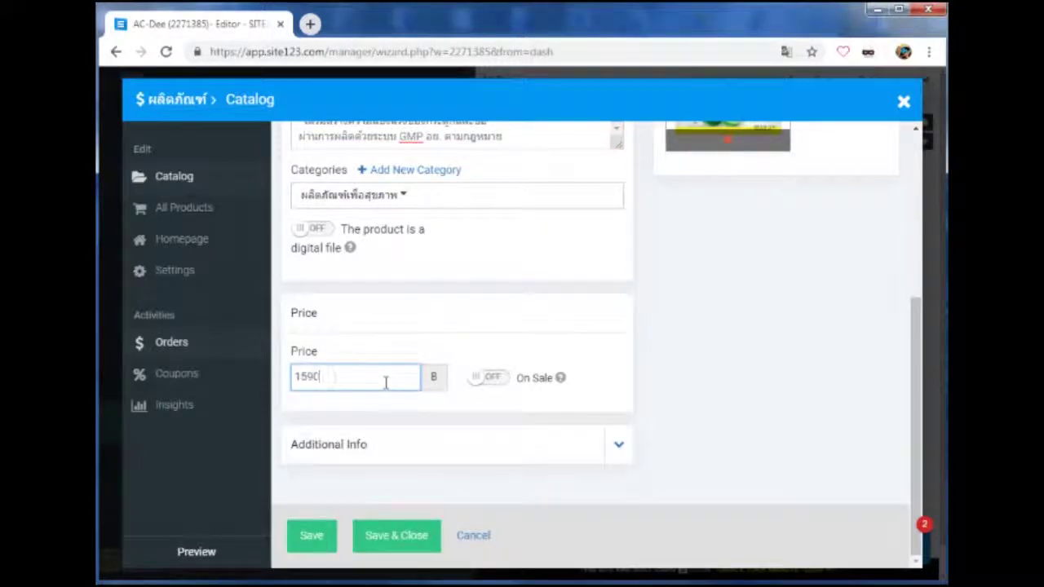
click(390, 535)
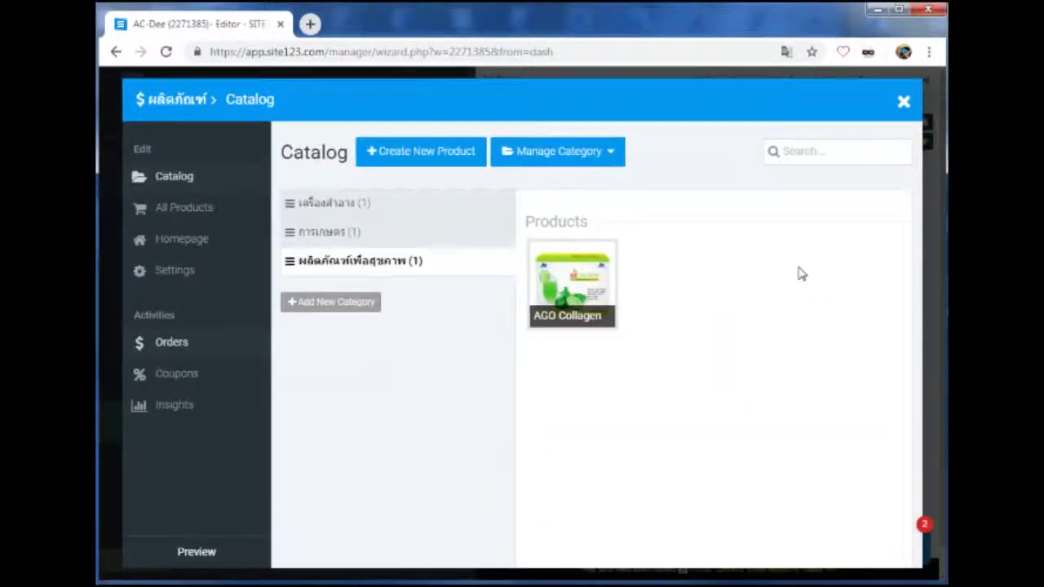
- Check which products are listed under the การเกษตร, เครื่องสำอาง and ผลิตภัณฑ์เพื่อสุขภาพ categories of the catalog
click(339, 232)
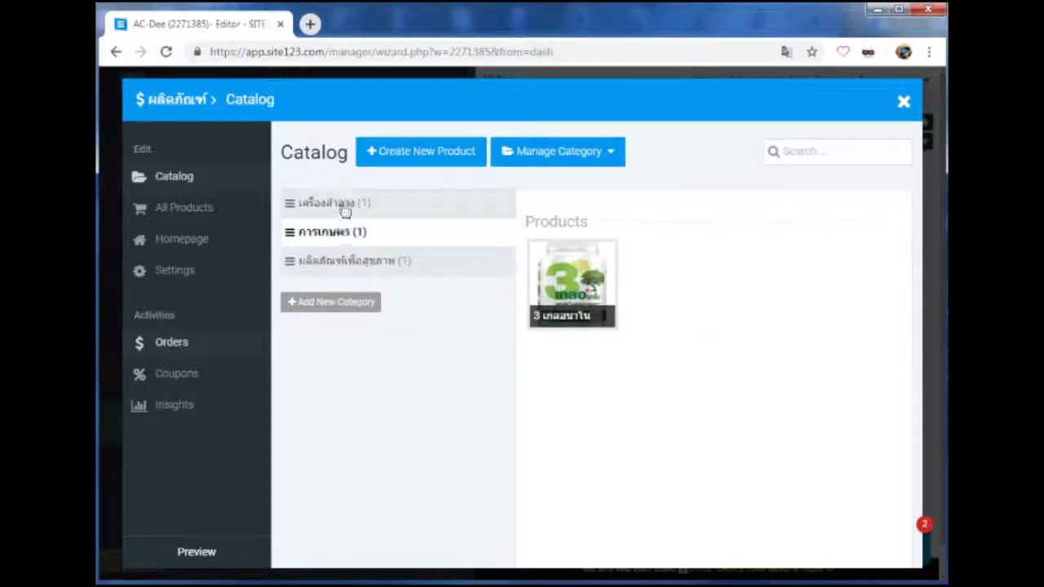
click(346, 210)
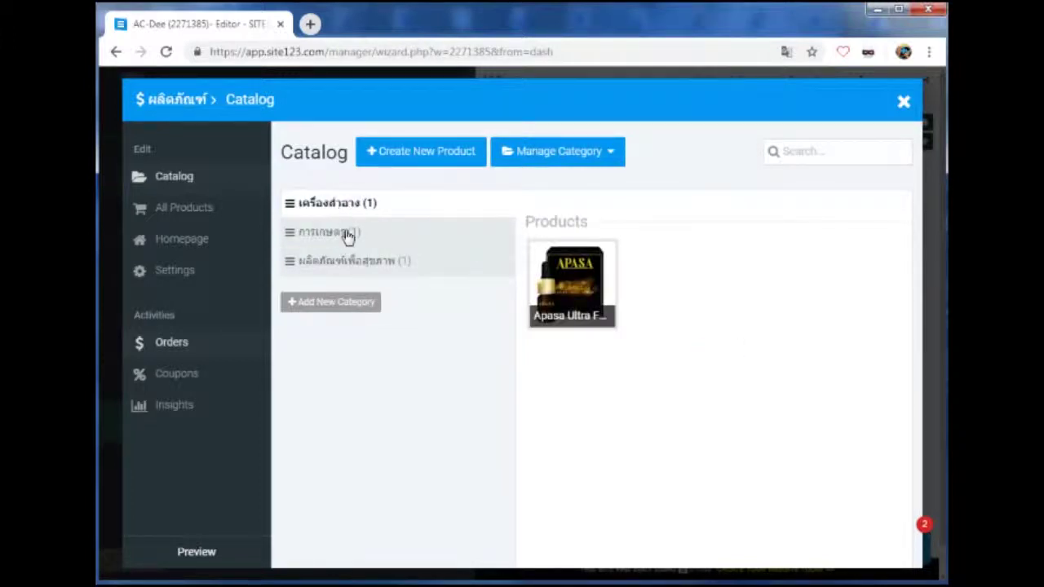
click(345, 235)
click(354, 264)
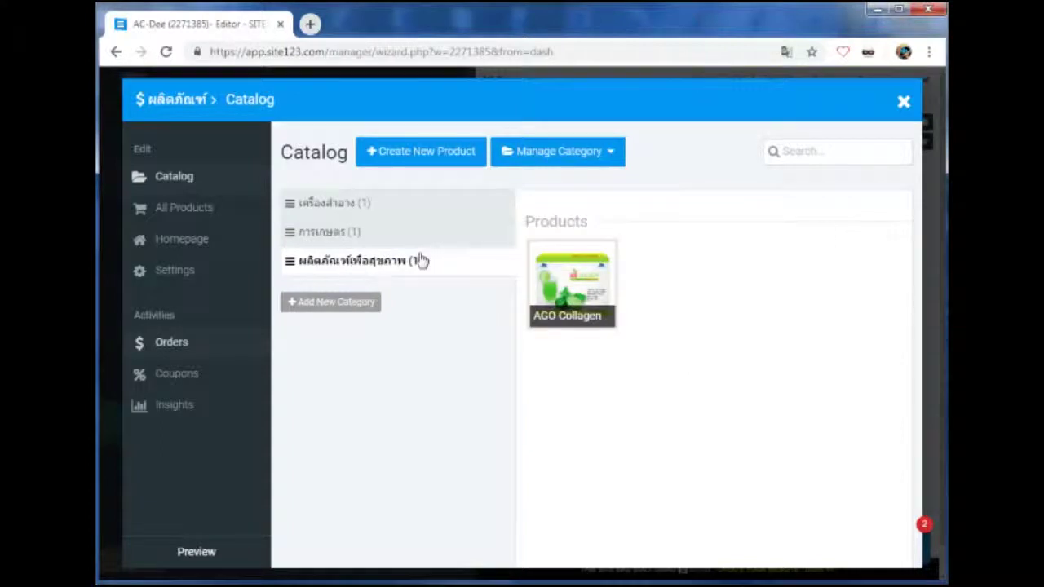
- Close the catalog and examine the New Arrival products and Main Categories sections in the site preview
click(904, 102)
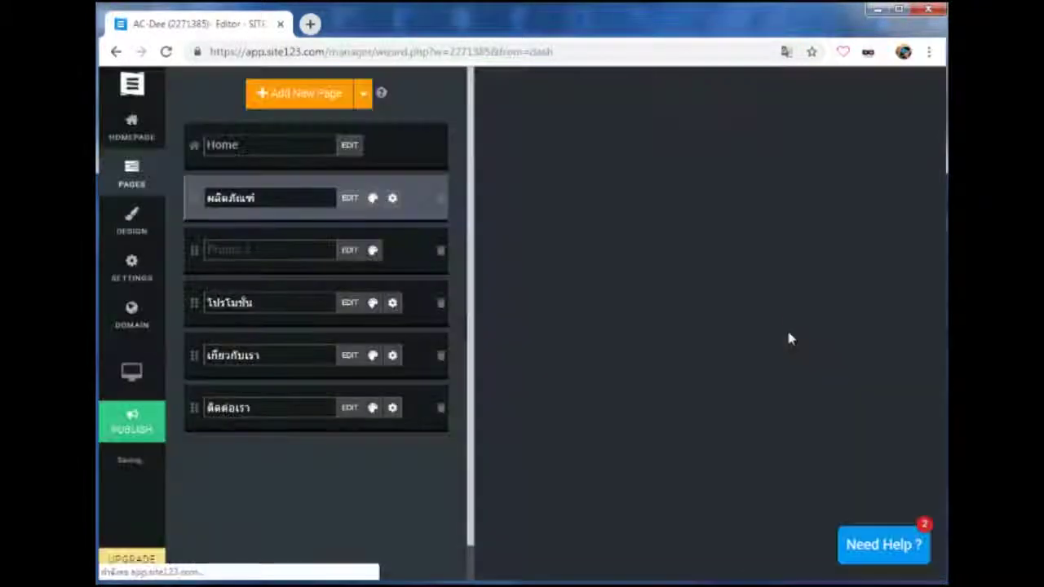
click(699, 80)
scroll(731, 245, down, 5)
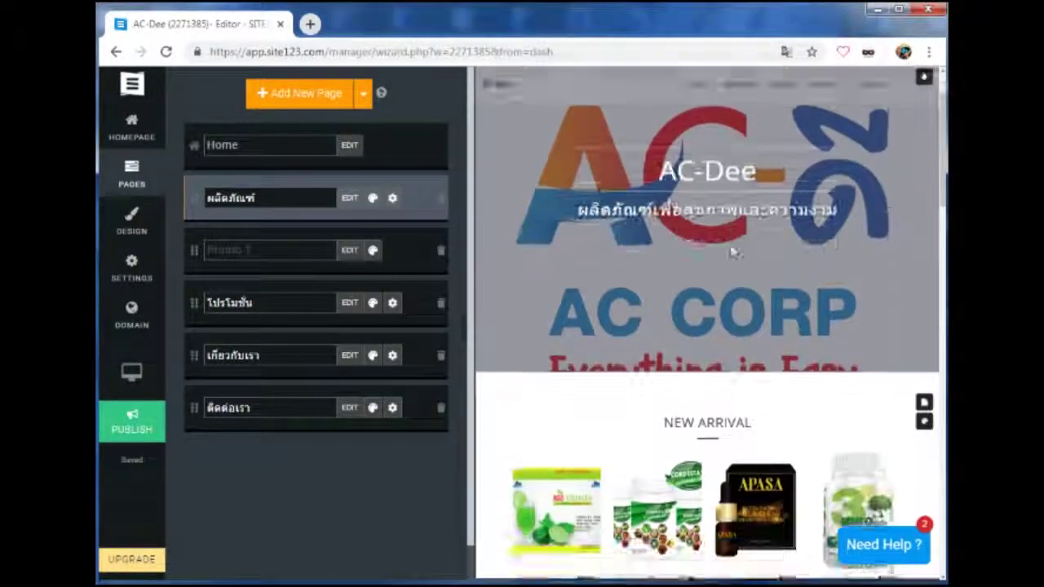
scroll(734, 253, down, 1)
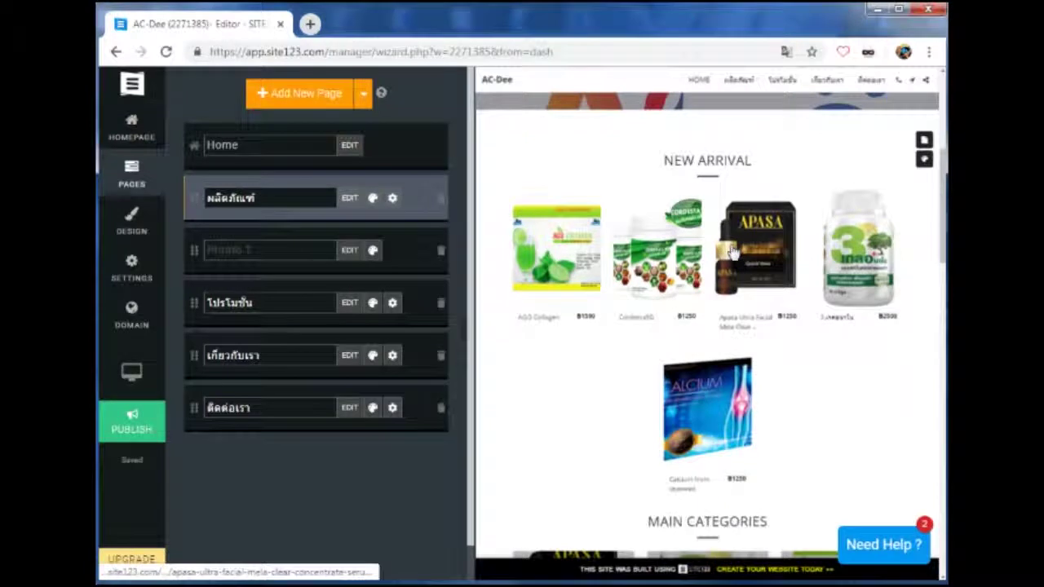
scroll(734, 254, down, 1)
scroll(734, 253, down, 1)
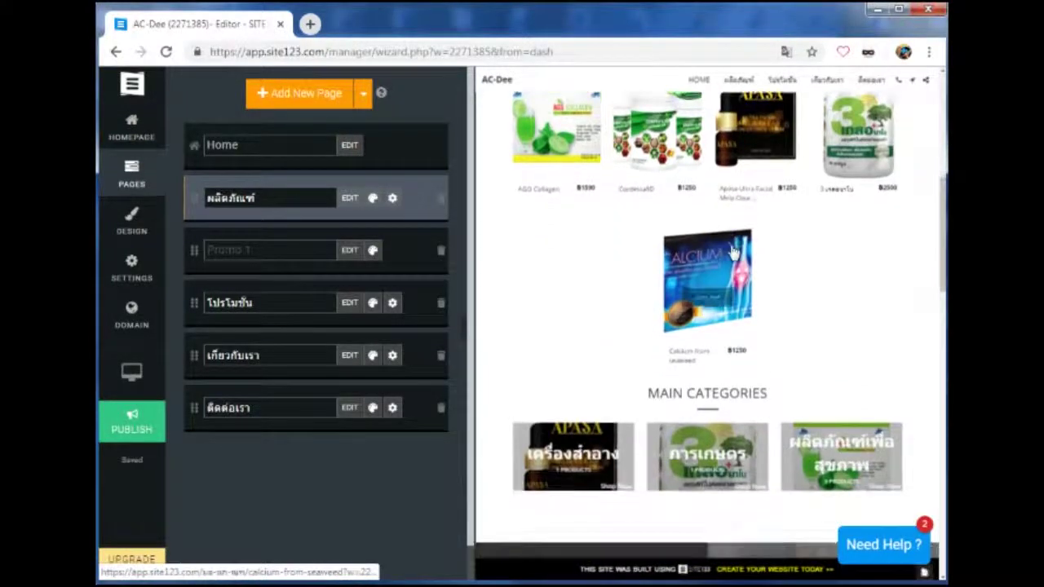
scroll(735, 253, up, 1)
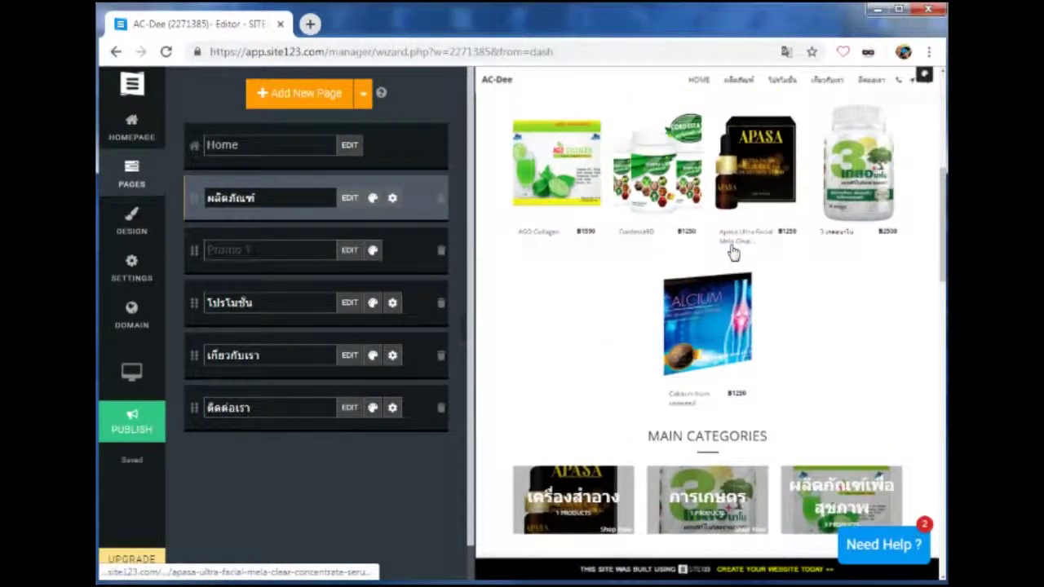